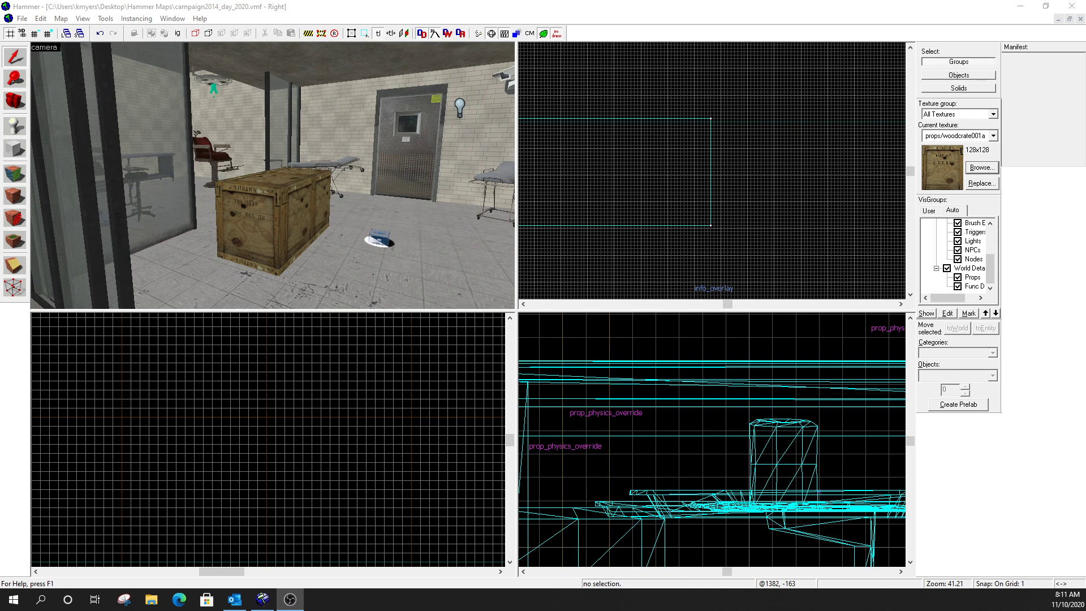
Fly the 3D camera through the corridor, glass-walled rooms and medical room around the wooden crate to examine the level.
left_click(583, 8)
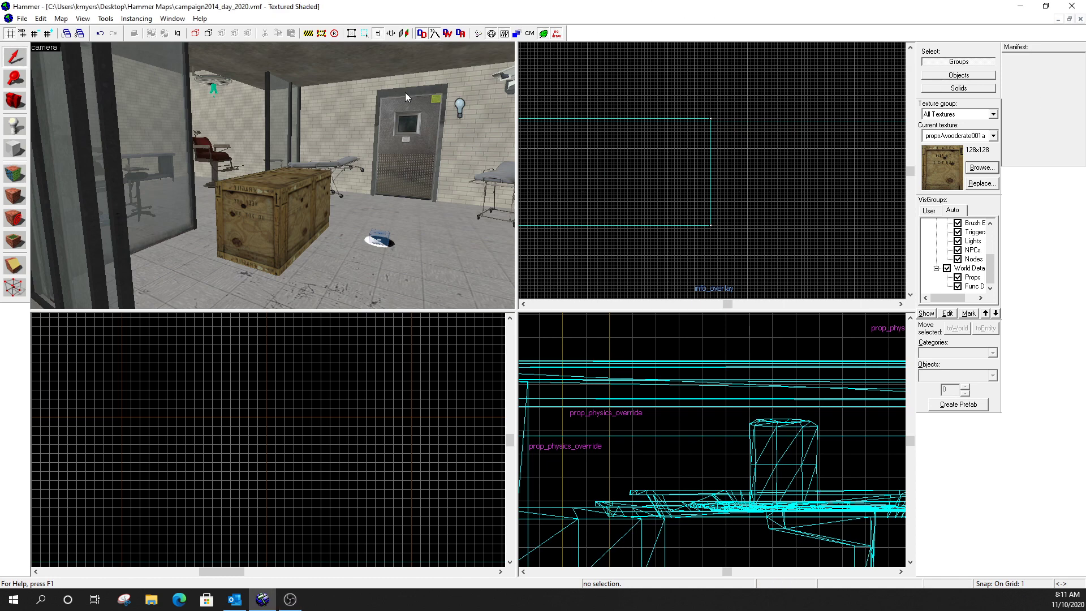
key("z")
key("w")
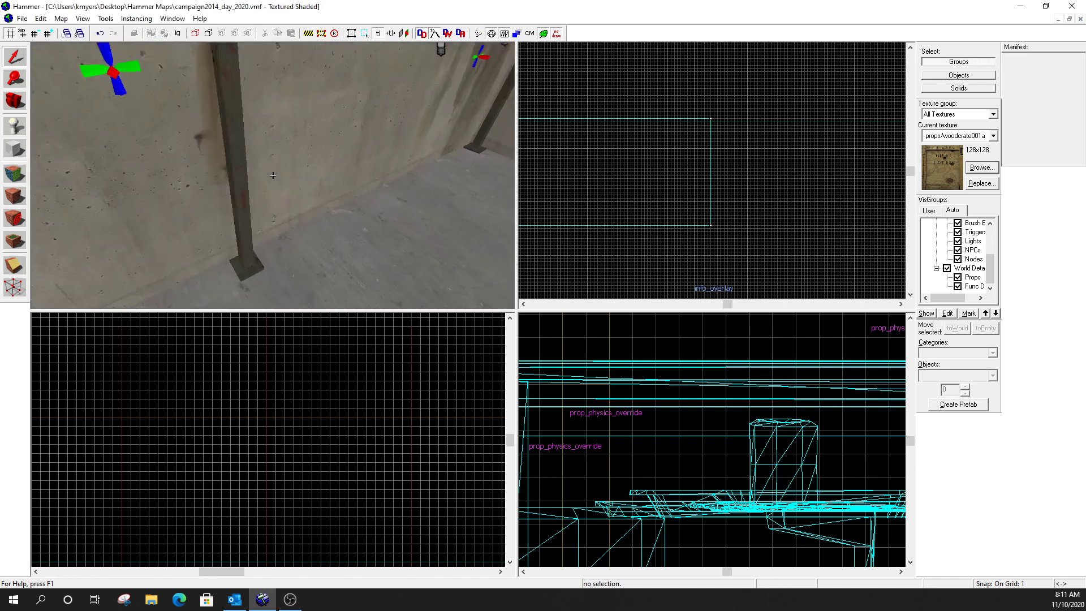
key("w")
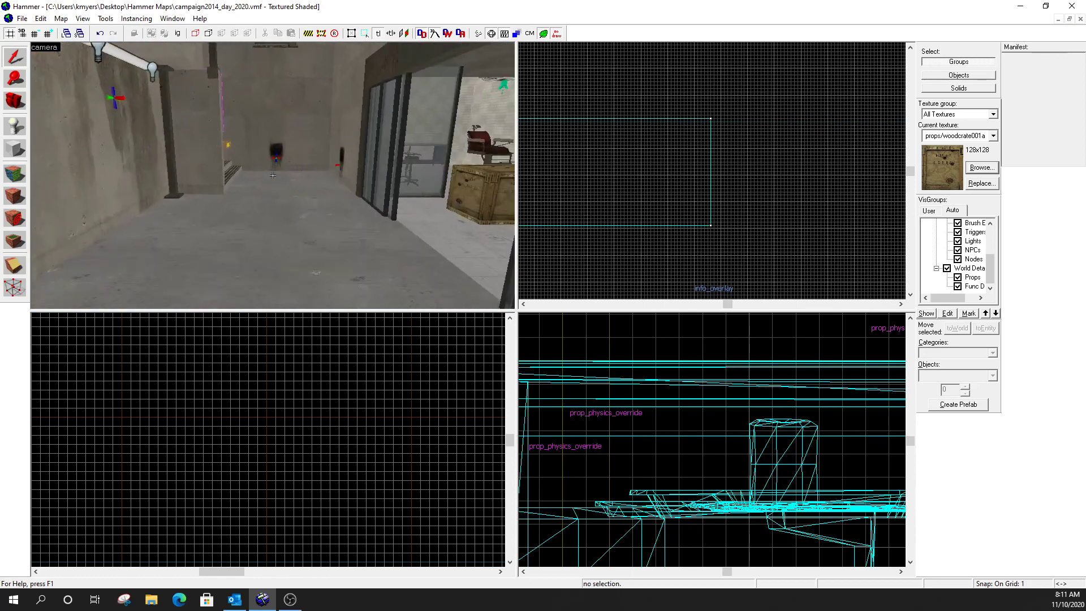
key("w")
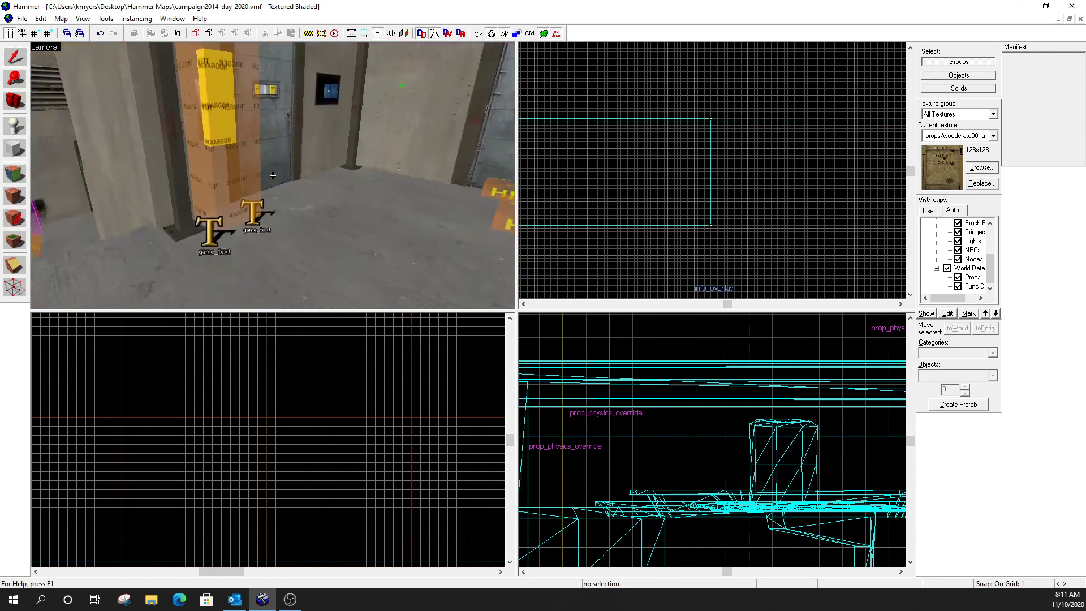
key("w")
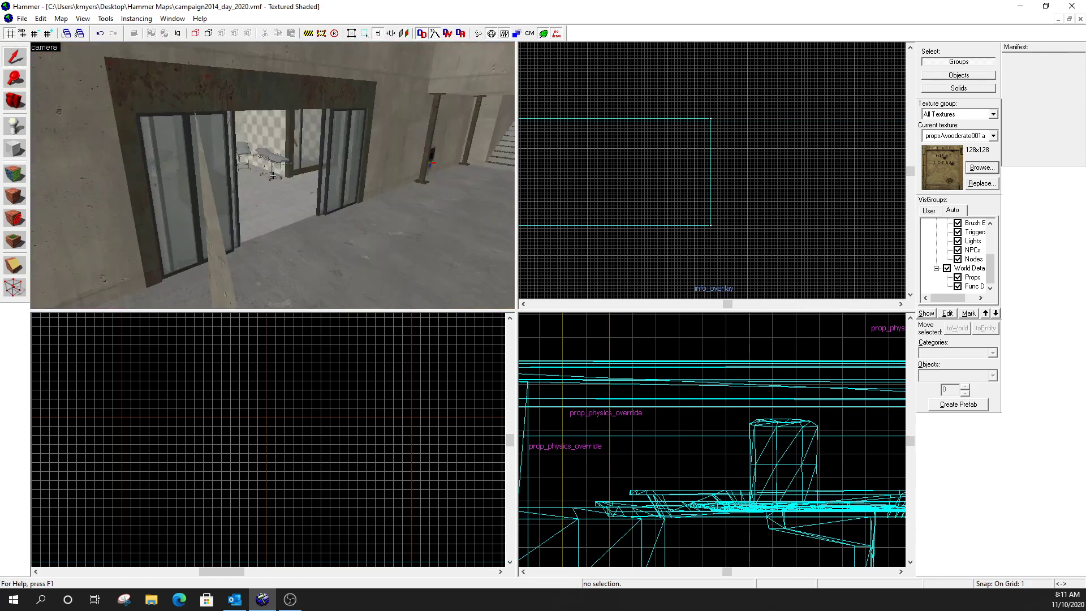
key("w")
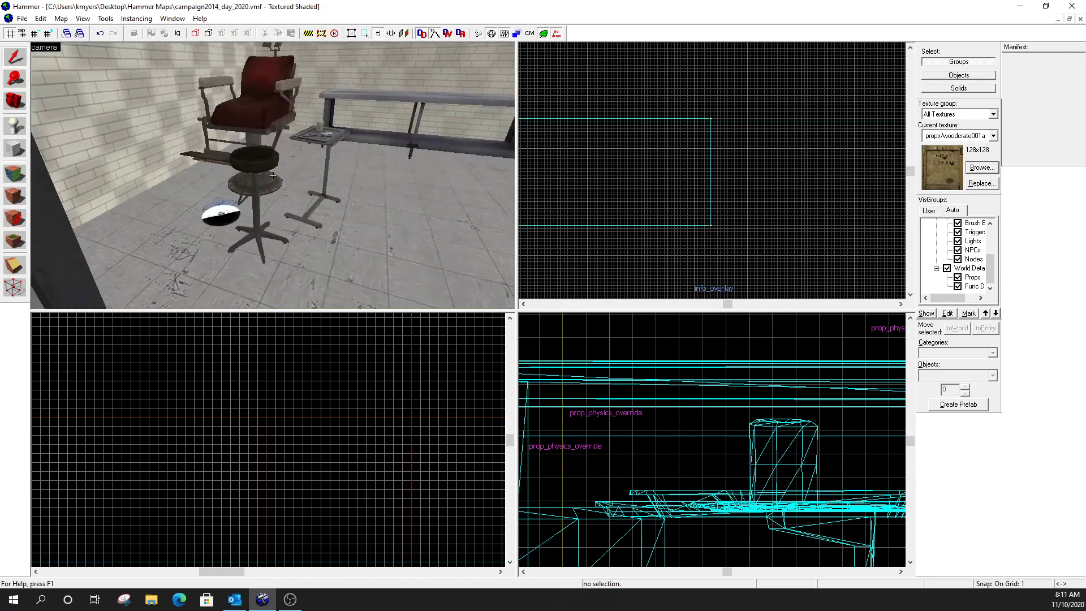
key("w")
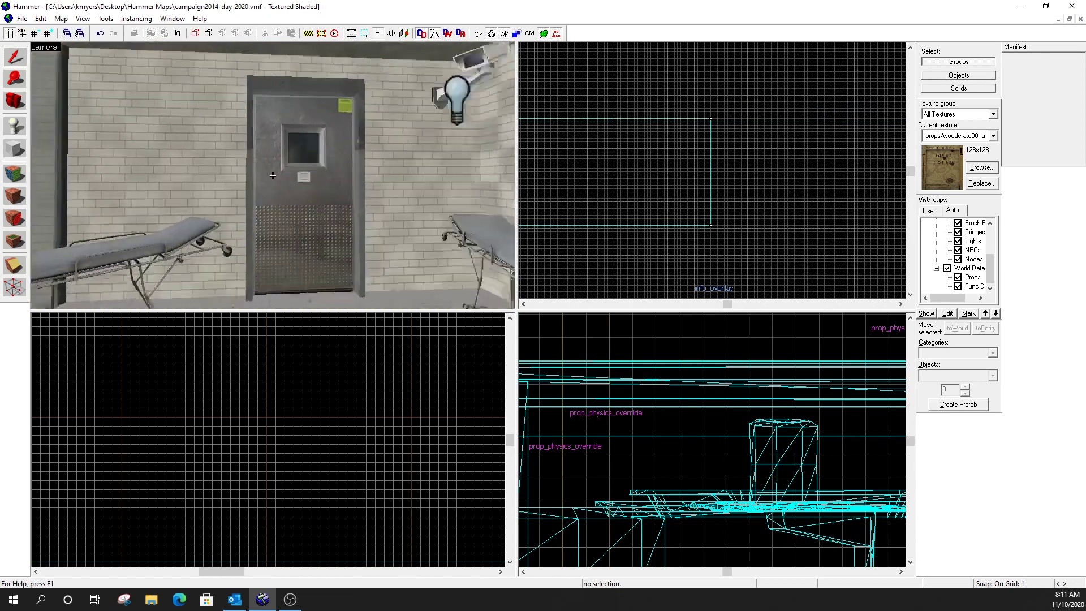
key("w")
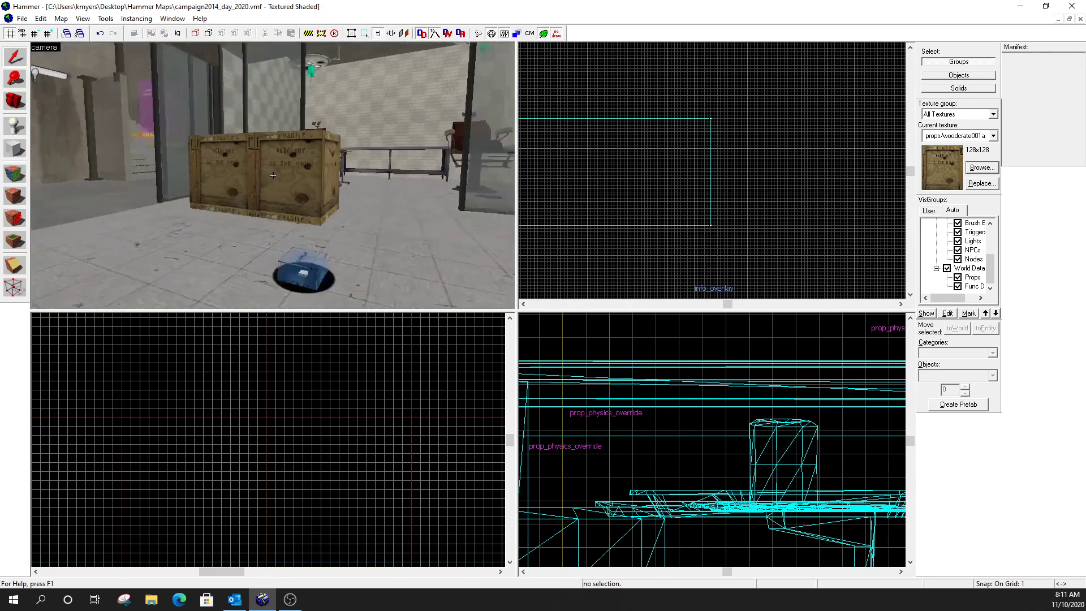
key("w")
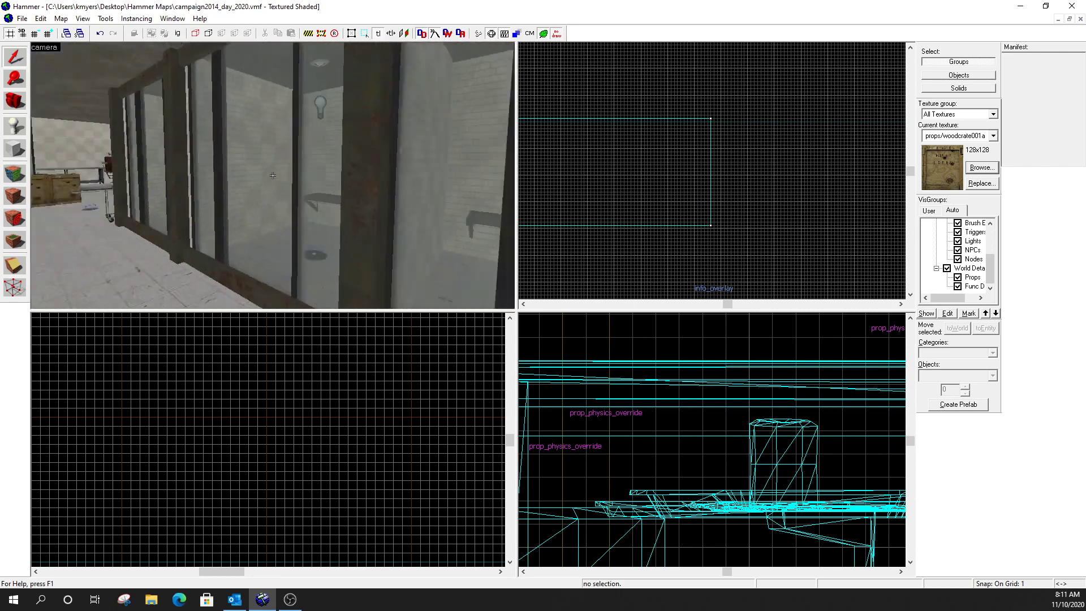
key("w")
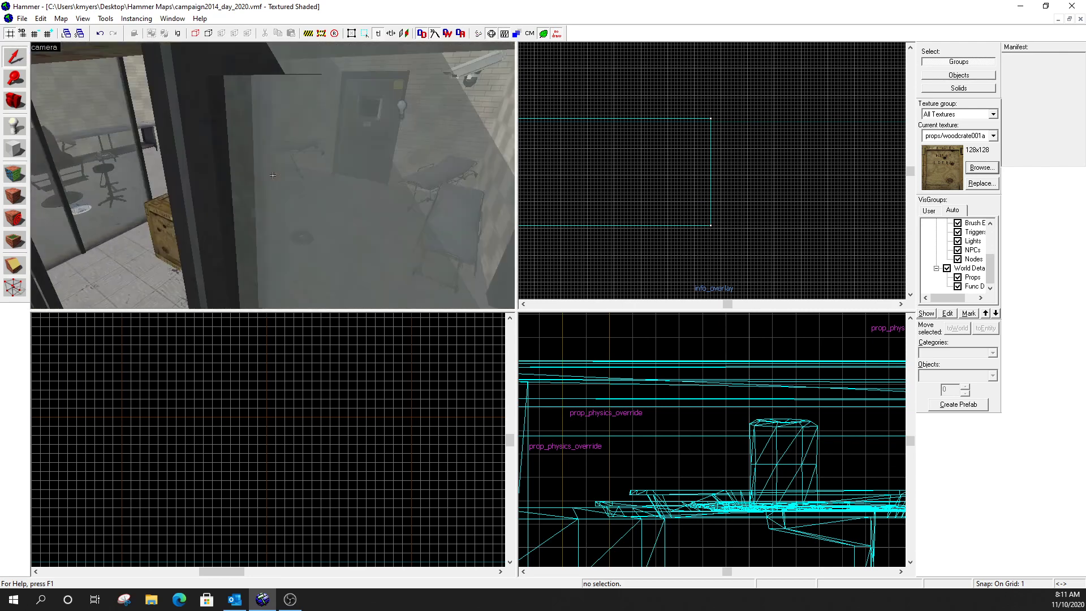
key("w")
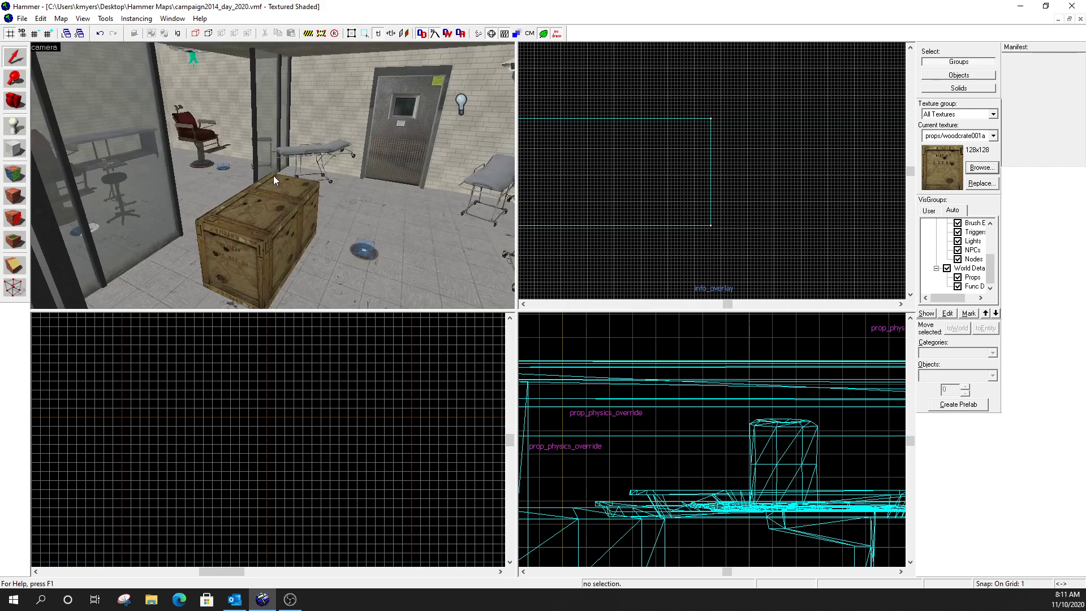
Zoom the top and side wireframe views out to examine the overall layout of the map.
scroll(759, 189, "down", 5)
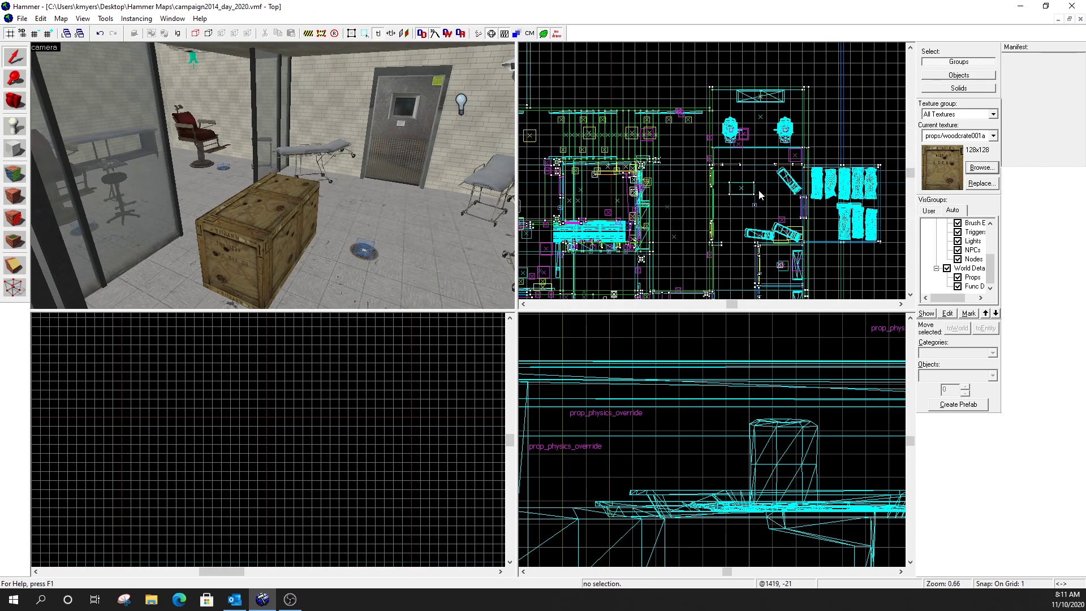
scroll(759, 190, "down", 9)
scroll(679, 234, "up", 7)
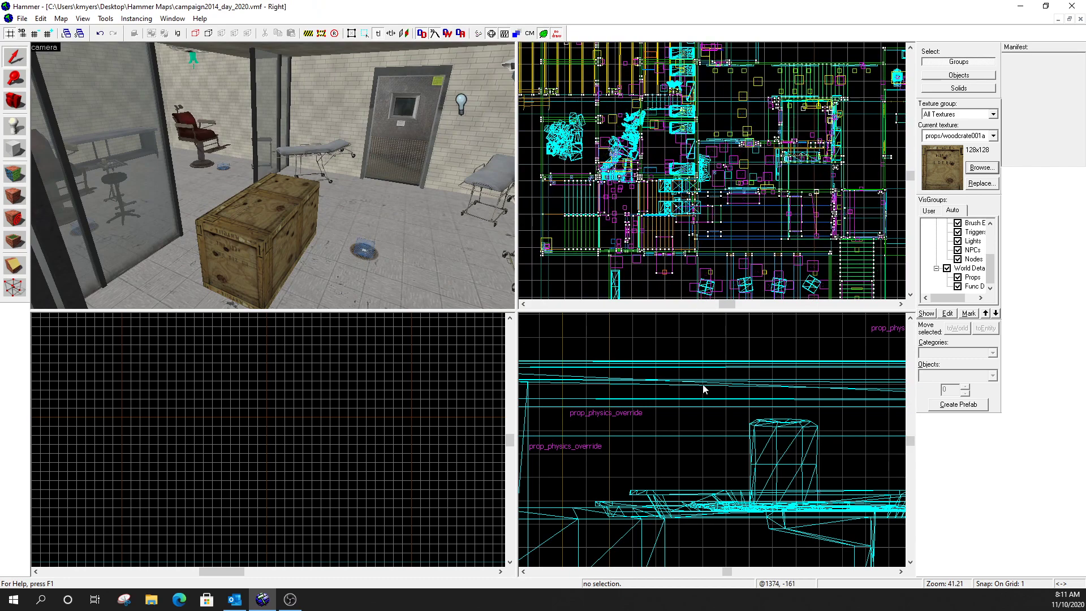
scroll(695, 474, "down", 8)
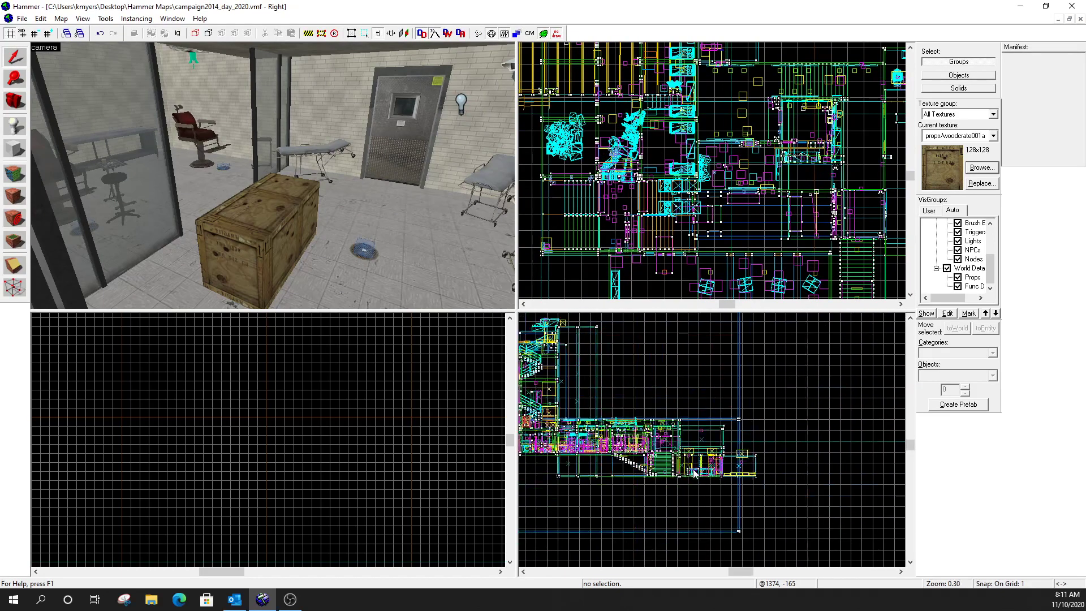
scroll(566, 447, "down", 3)
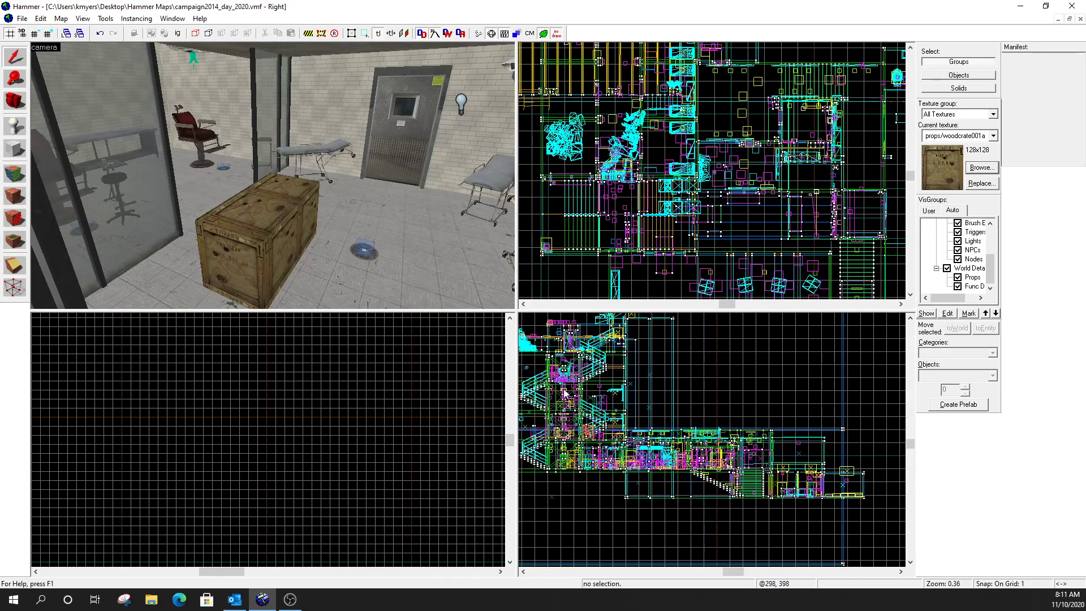
Enlarge the side view to examine the stairwell and furnished floors up close, and restore the four-view layout.
left_click_drag(516, 311, 109, 78)
scroll(344, 314, "up", 2)
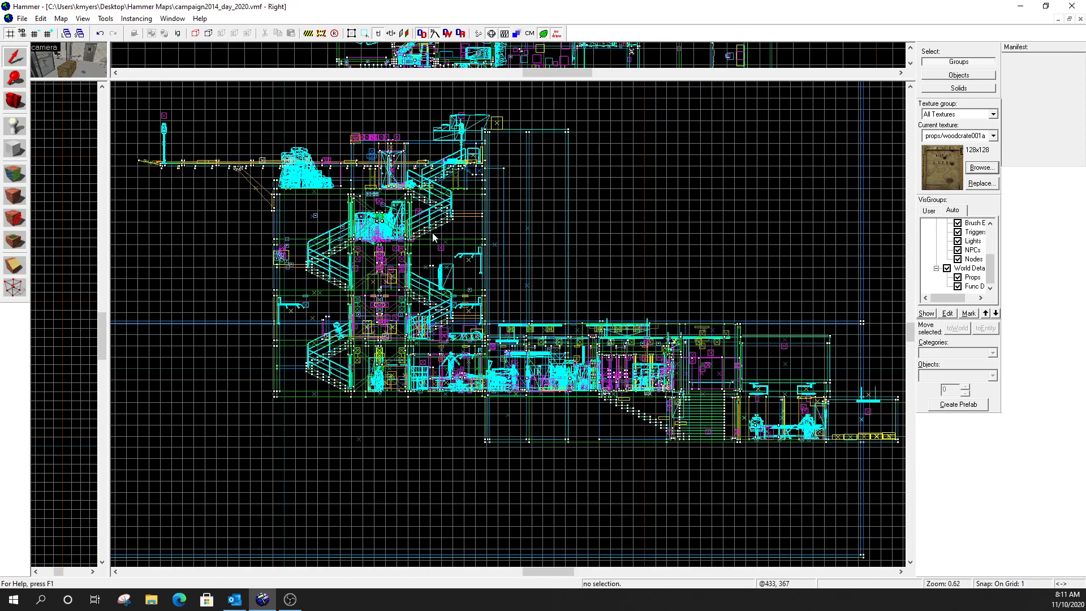
scroll(474, 388, "up", 2)
scroll(561, 371, "up", 4)
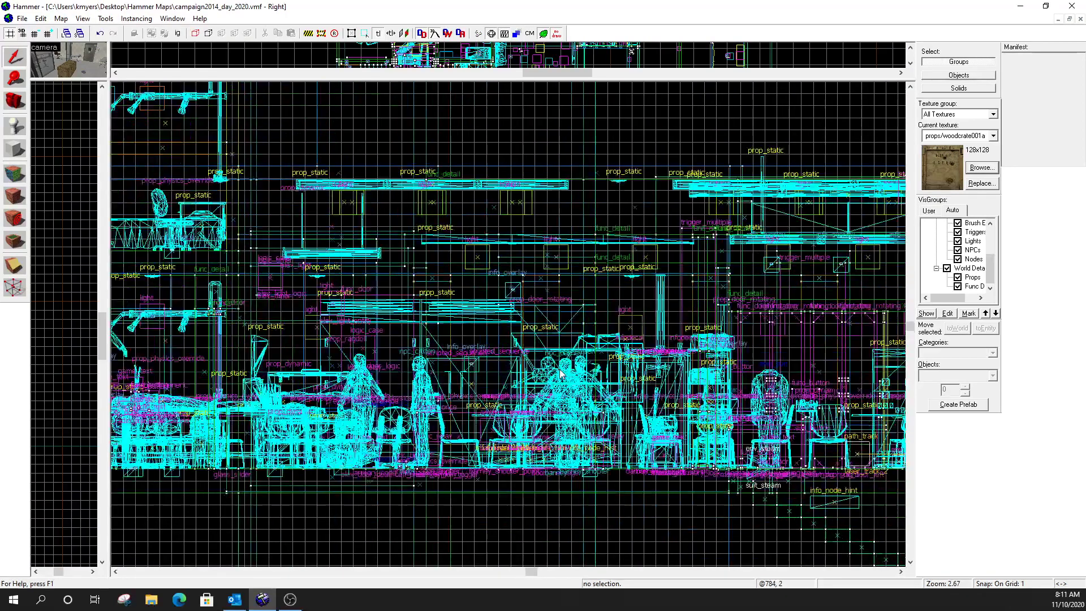
scroll(649, 328, "down", 3)
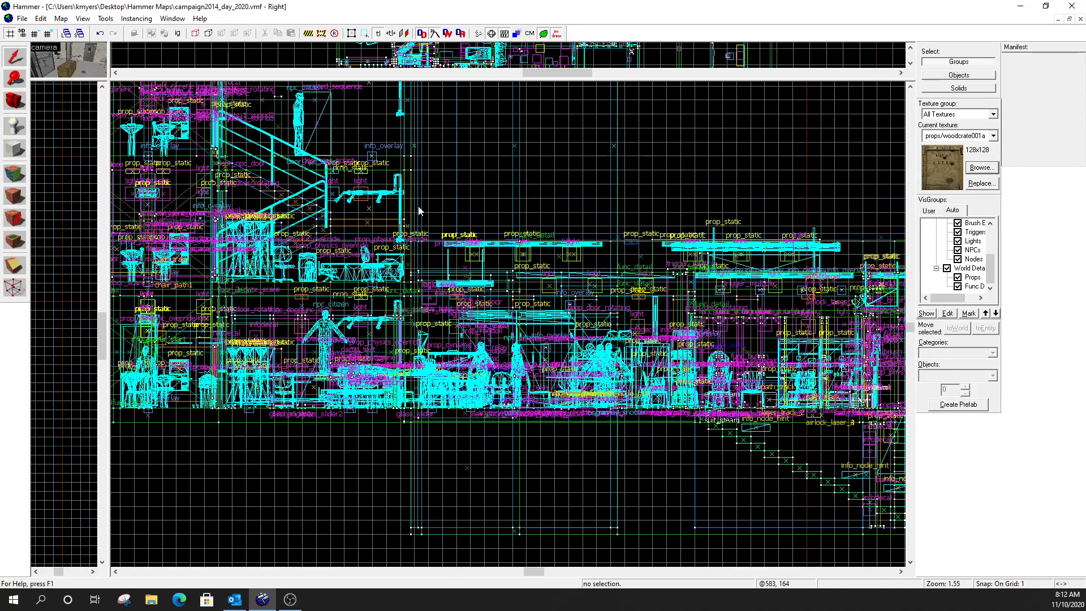
scroll(366, 192, "up", 2)
scroll(364, 190, "up", 4)
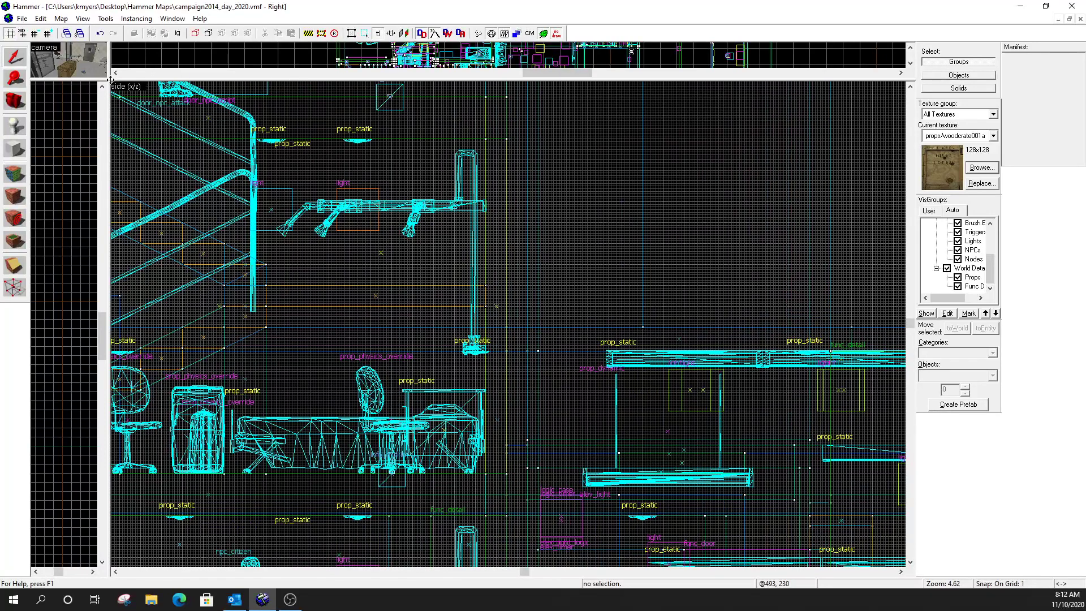
left_click_drag(110, 80, 487, 317)
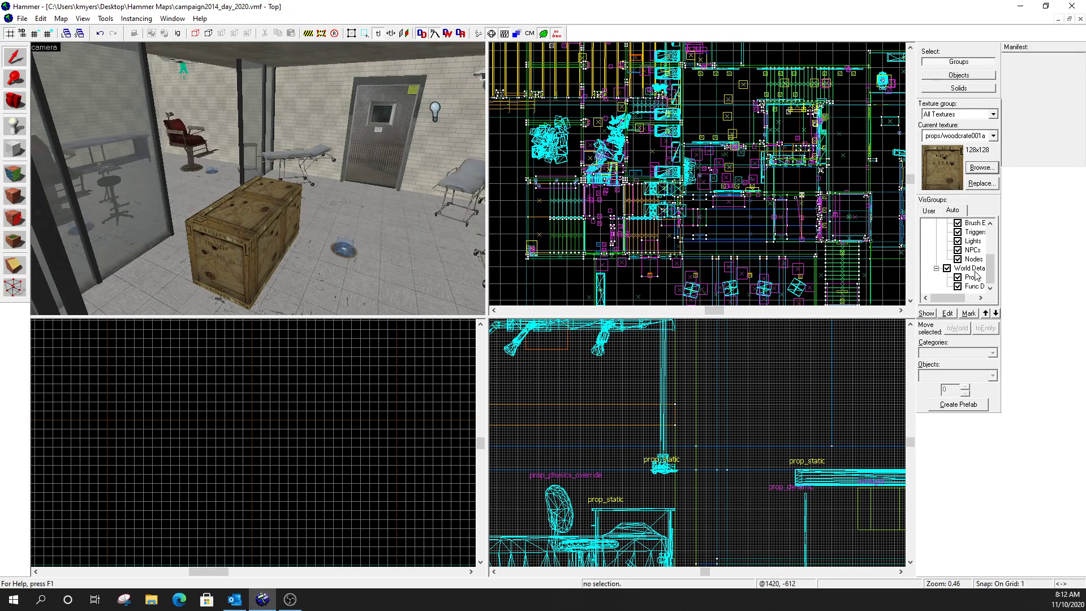
Check the user and auto VisGroups, hide the Sky auto VisGroup and fly outside to view the building without it.
left_click(931, 211)
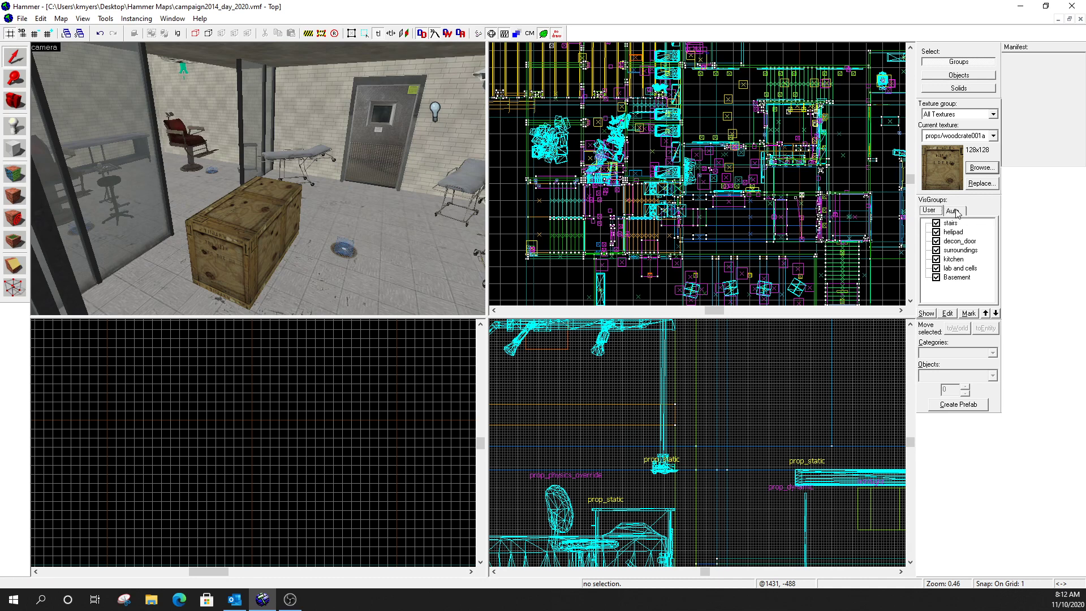
left_click(953, 211)
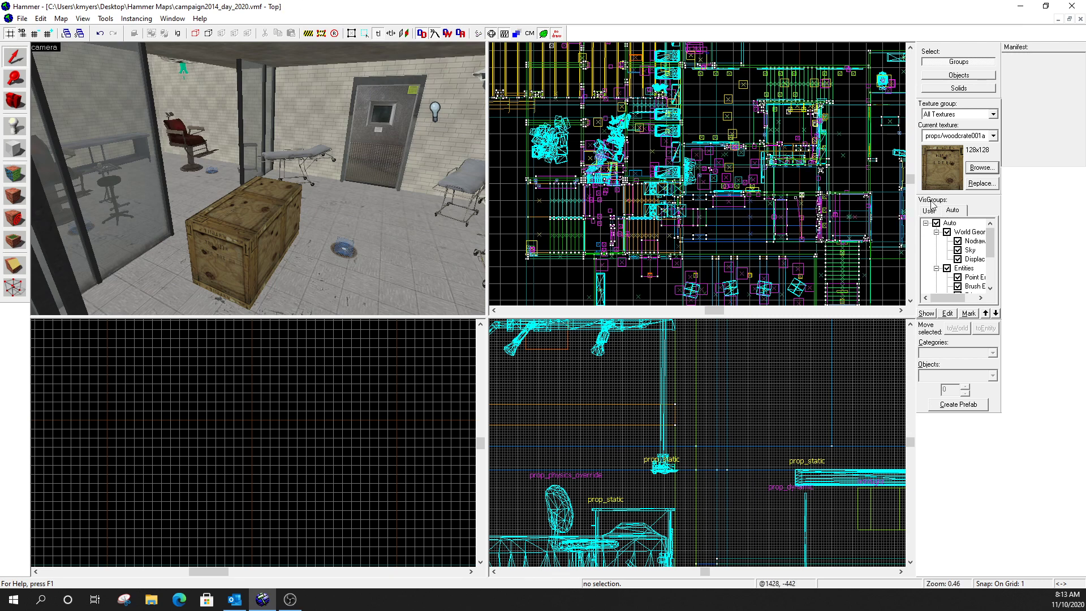
left_click(958, 250)
key("z")
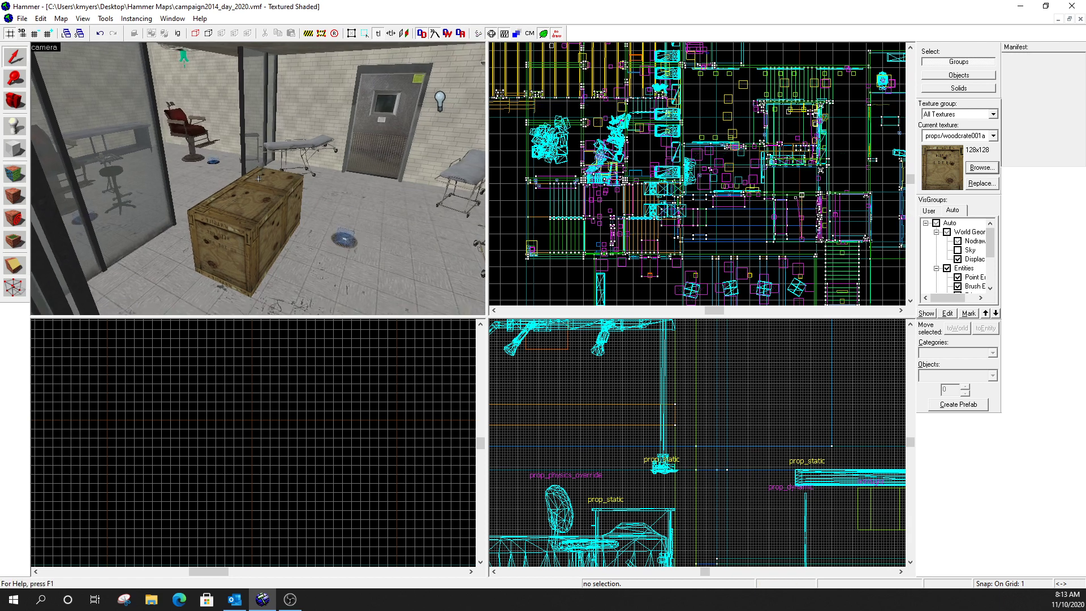
key("s")
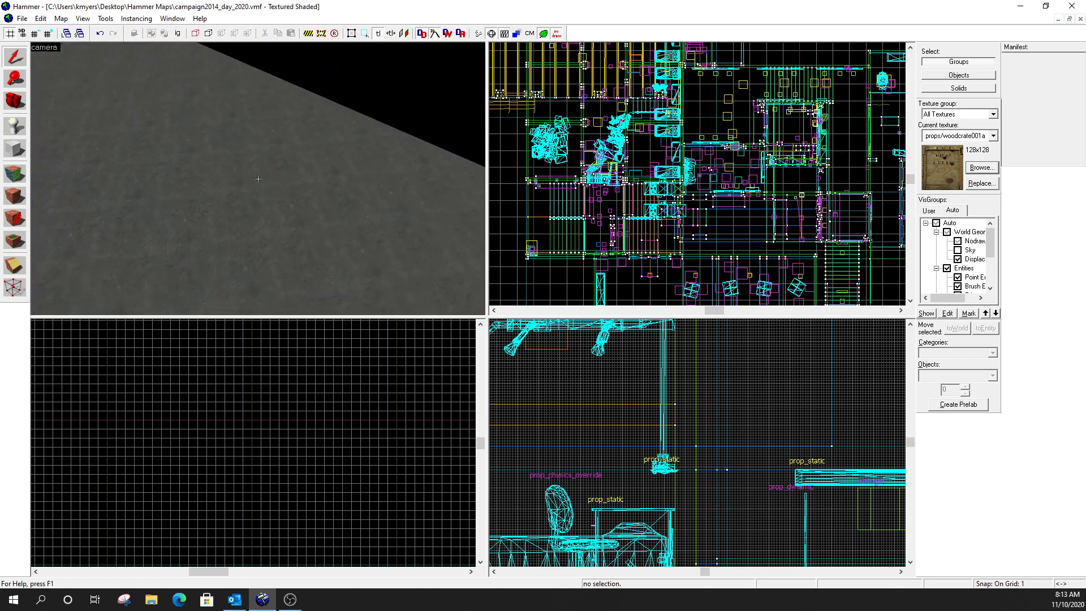
key("s")
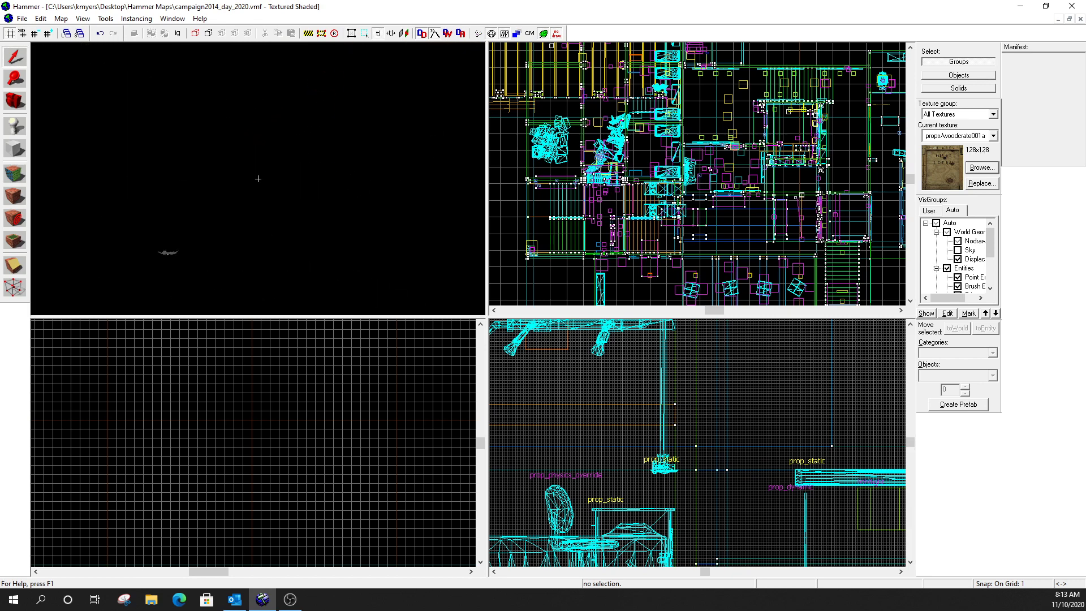
key("s")
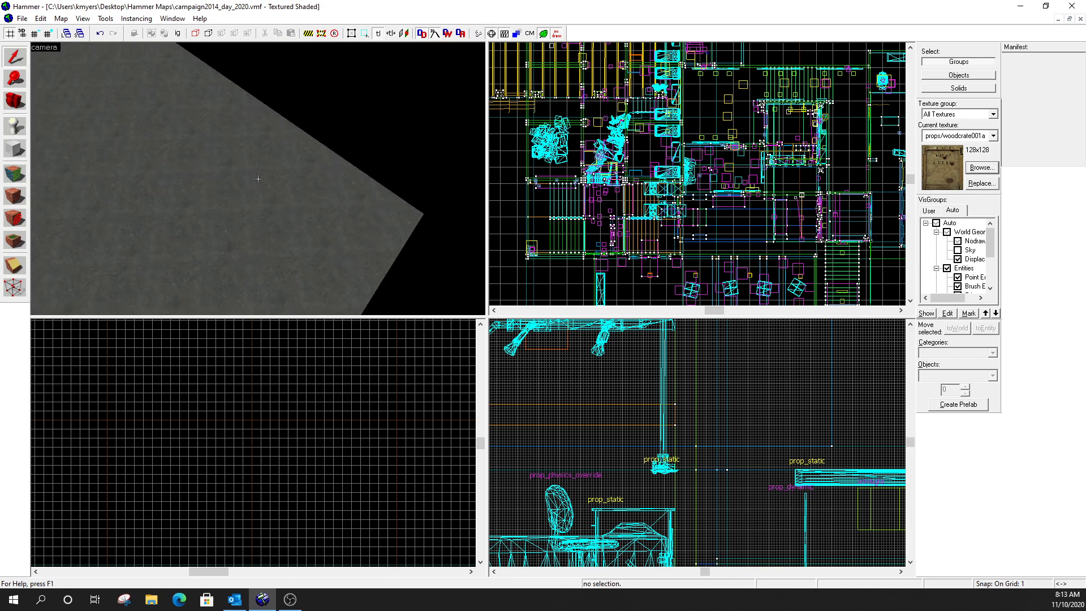
key("s")
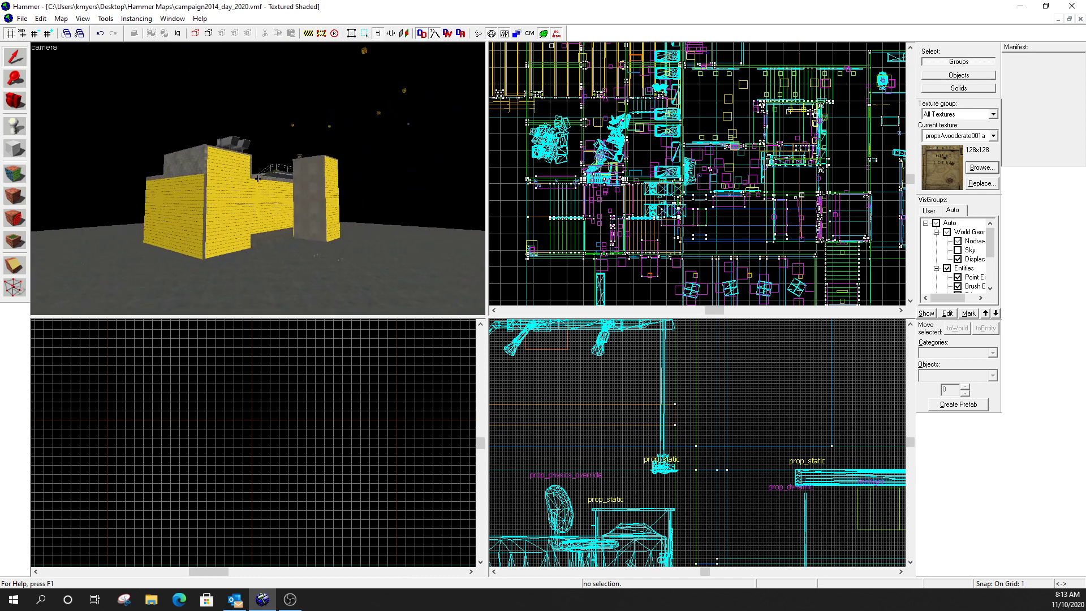
key("a")
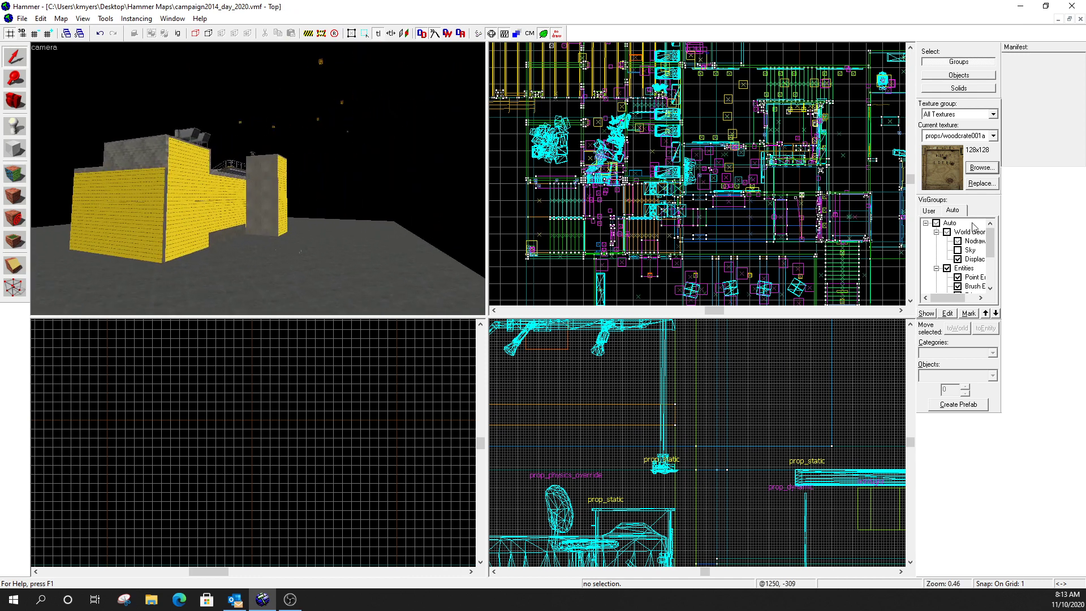
Toggle the Sky VisGroup until it is shown again, and switch the whole Auto VisGroup off and back on.
left_click(962, 253)
left_click(961, 252)
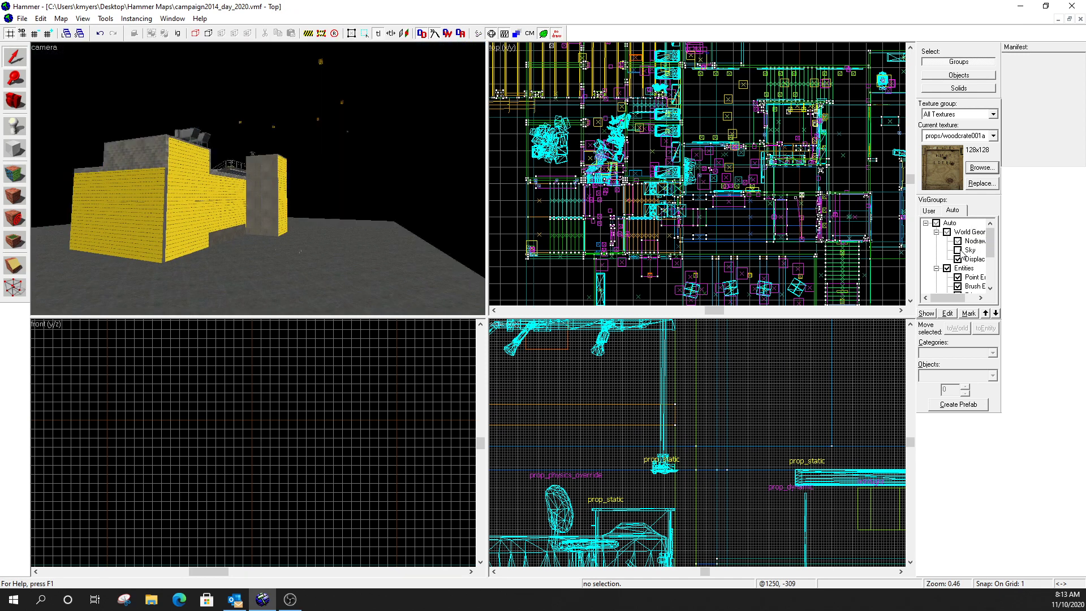
left_click(962, 253)
left_click(962, 252)
left_click(961, 252)
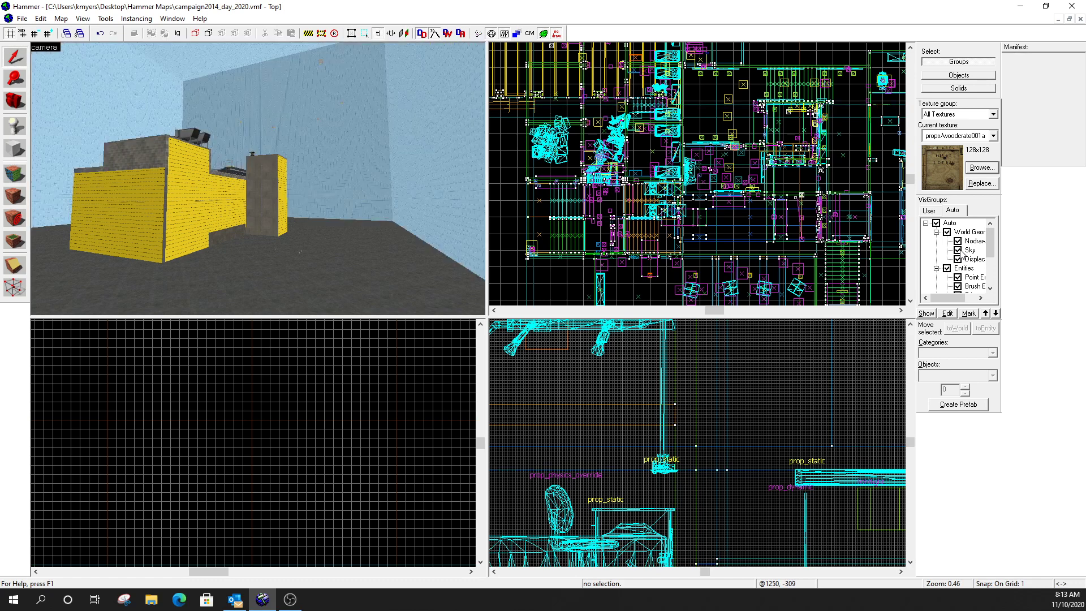
left_click(961, 253)
left_click(961, 252)
left_click(936, 224)
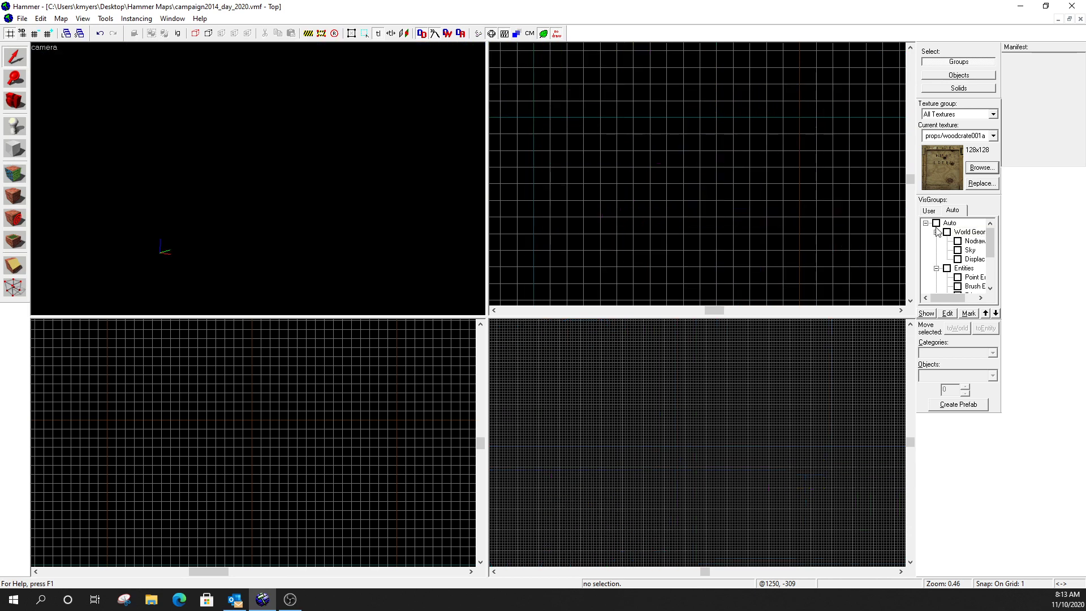
left_click(937, 224)
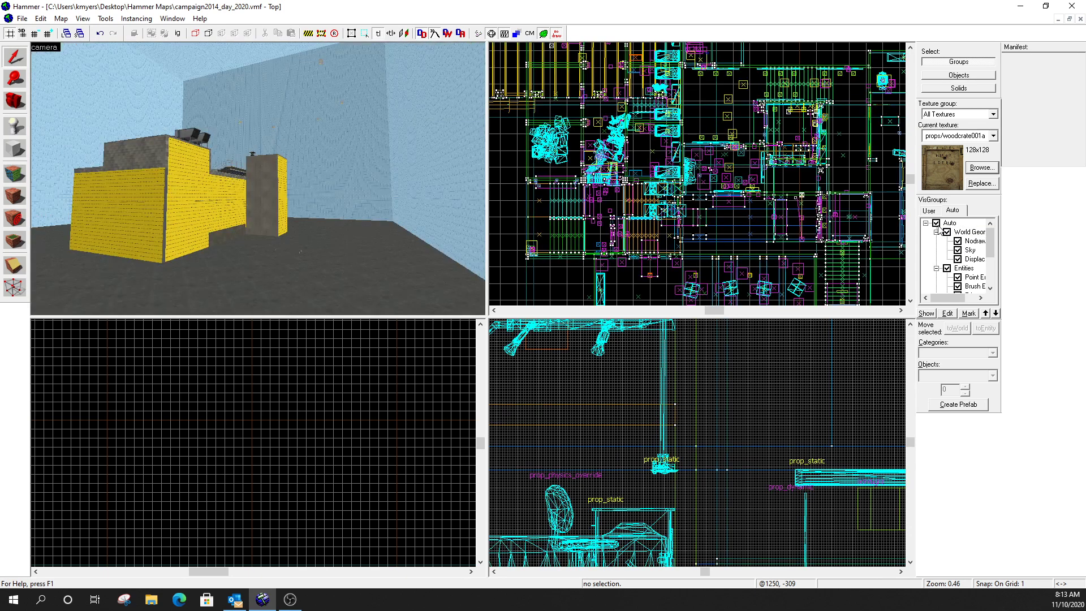
Hide the Lights, NPCs, Props and Func Detail auto VisGroups.
scroll(972, 252, "down", 3)
left_click(958, 241)
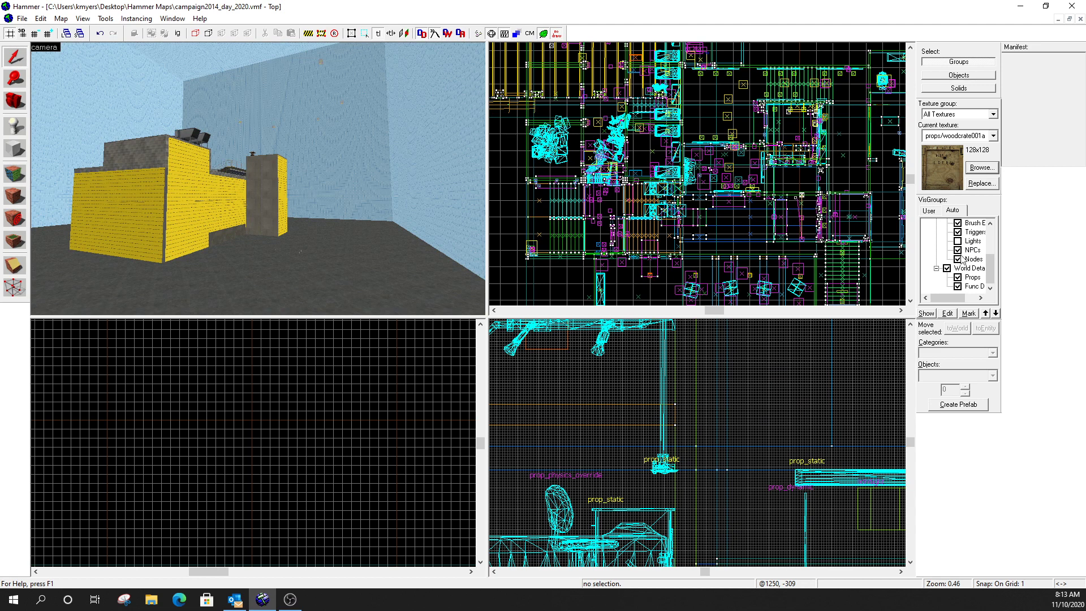
left_click(958, 250)
left_click(957, 278)
left_click(958, 286)
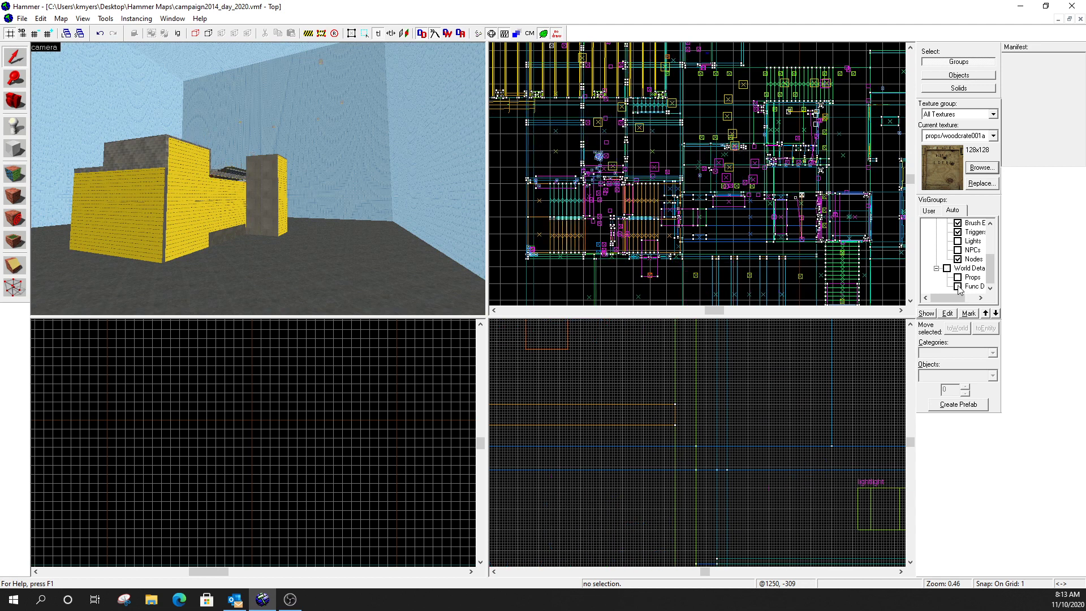
scroll(956, 266, "up", 3)
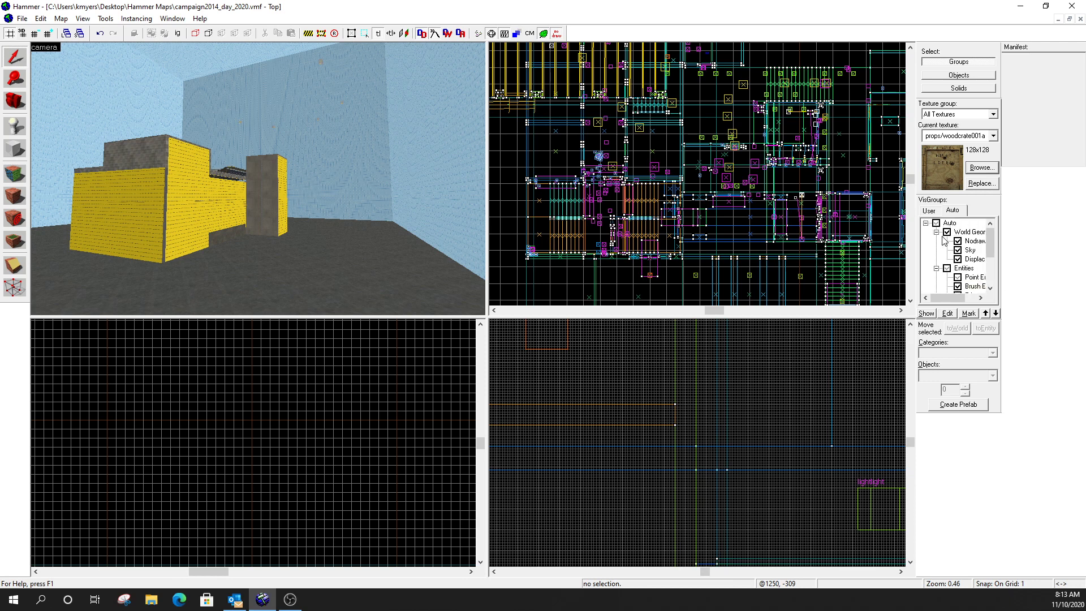
Hide the World Geometry auto VisGroup, turn the whole Auto VisGroup back on and look through its categories.
left_click(947, 232)
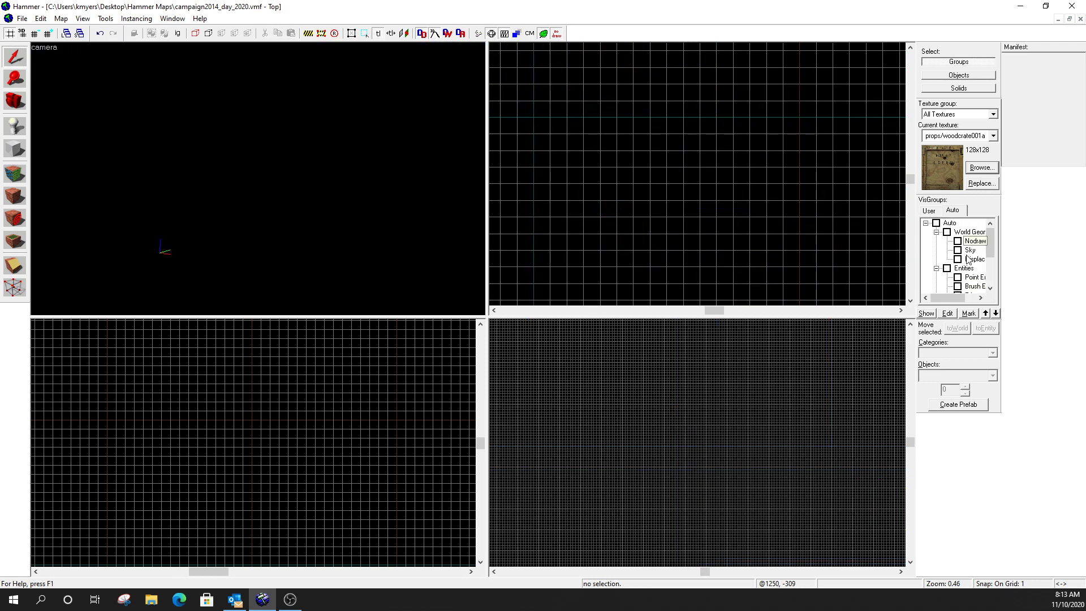
left_click(937, 224)
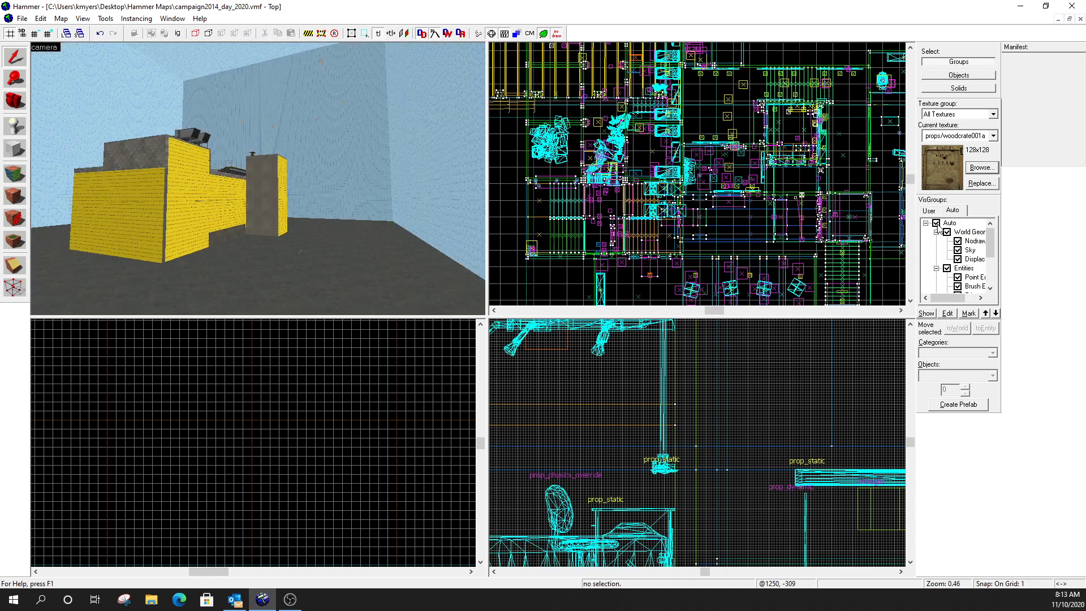
scroll(963, 269, "down", 3)
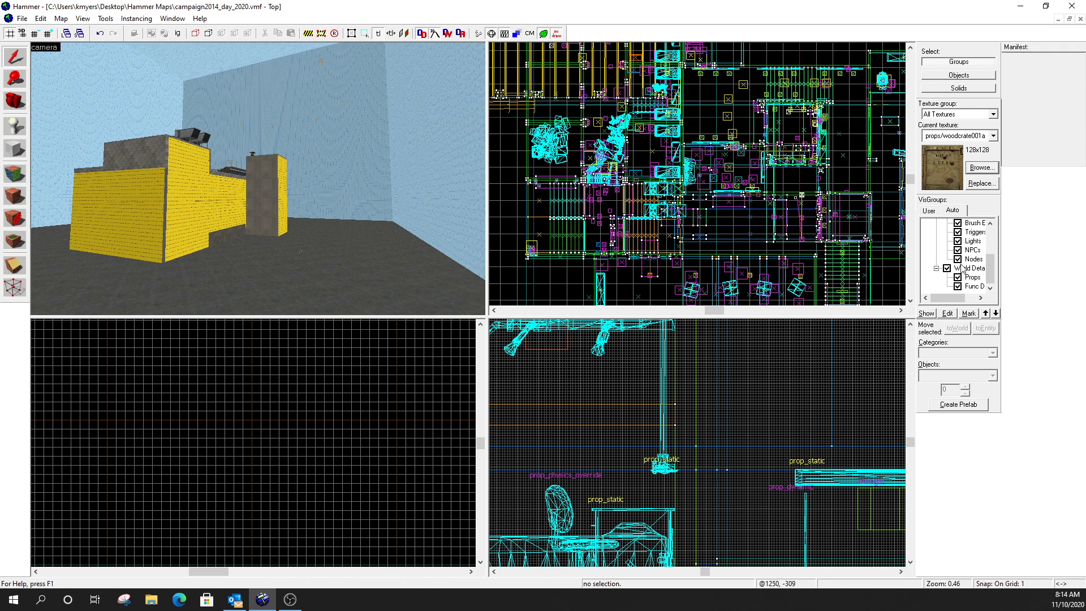
scroll(977, 255, "up", 3)
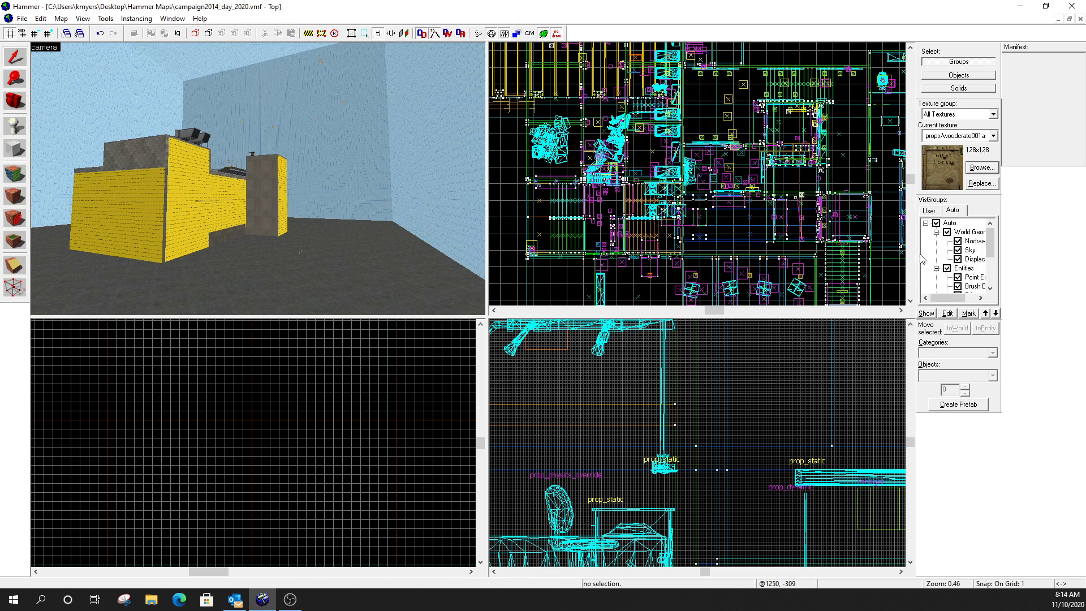
scroll(965, 274, "down", 3)
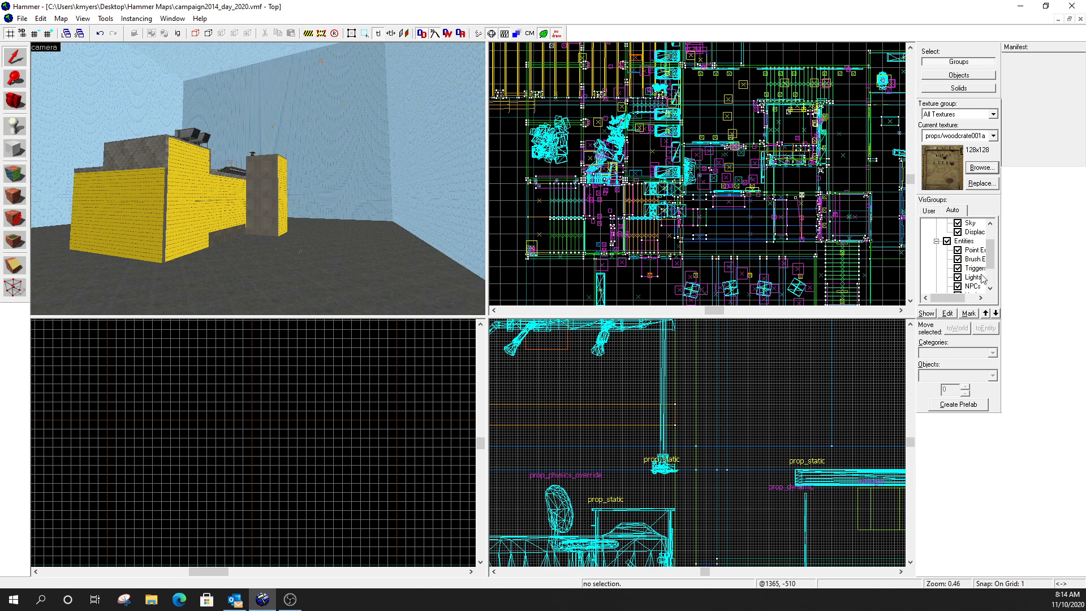
scroll(969, 289, "down", 1)
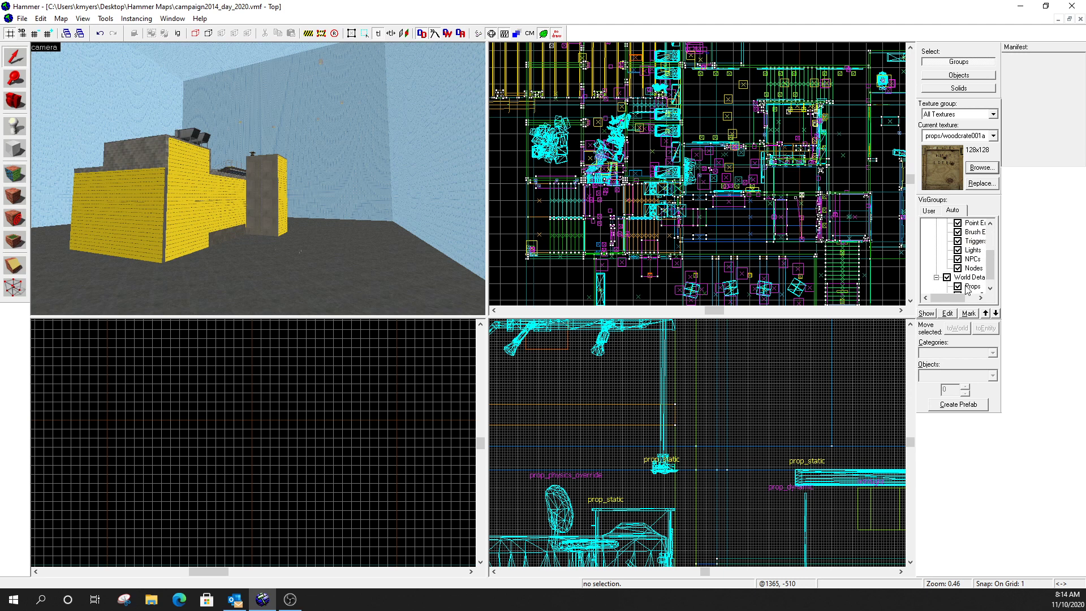
scroll(970, 269, "up", 1)
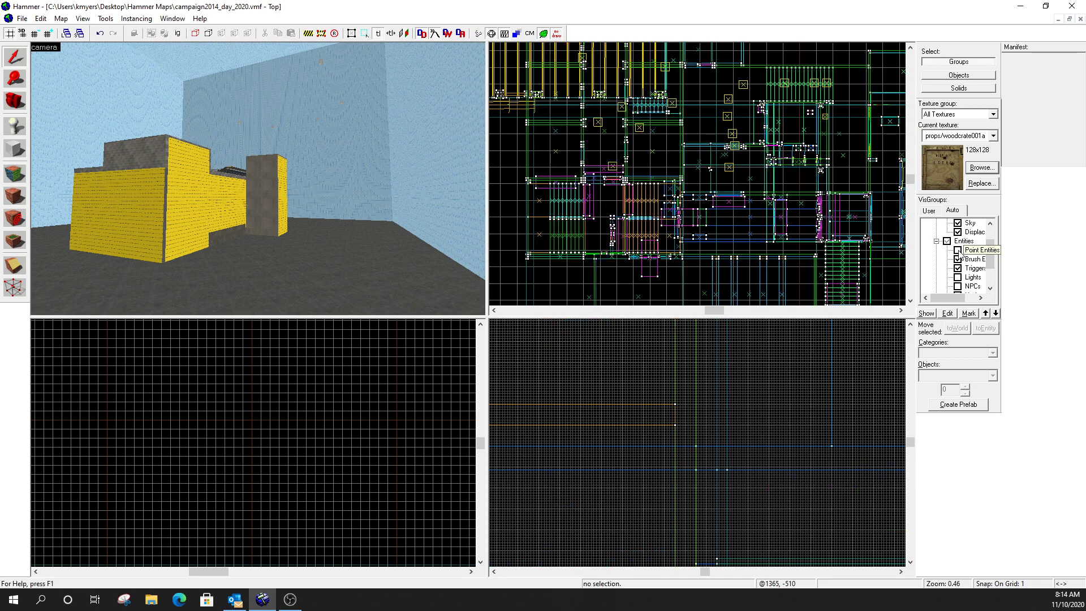
Toggle the Point Entities auto VisGroup off and on to compare the top and zoomed-out side views, leaving it shown.
left_click(960, 252)
left_click(959, 252)
left_click(959, 252)
left_click(959, 252)
scroll(742, 341, "down", 8)
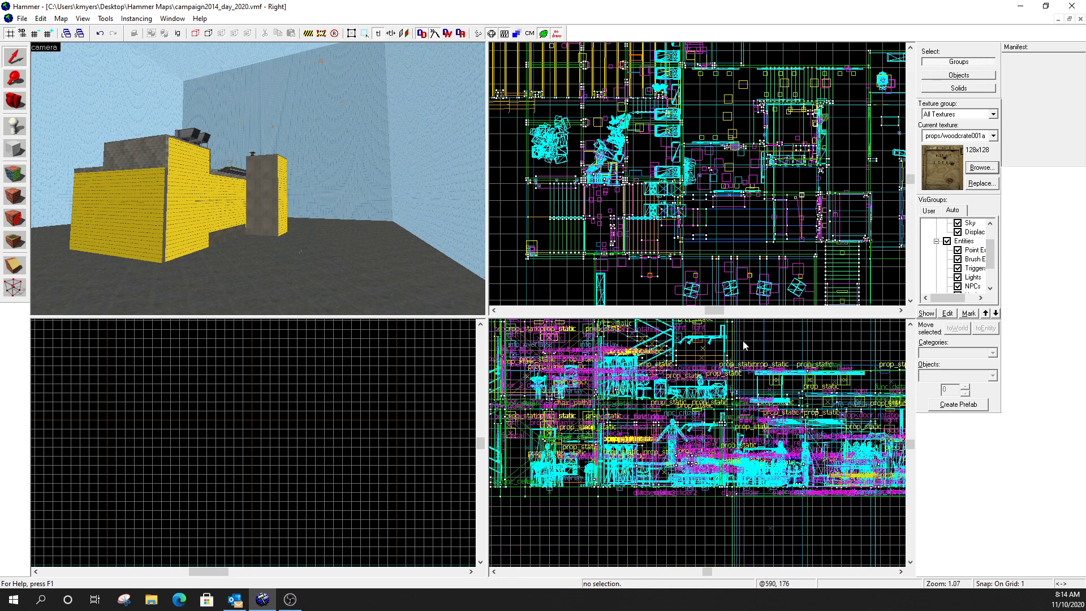
left_click(960, 255)
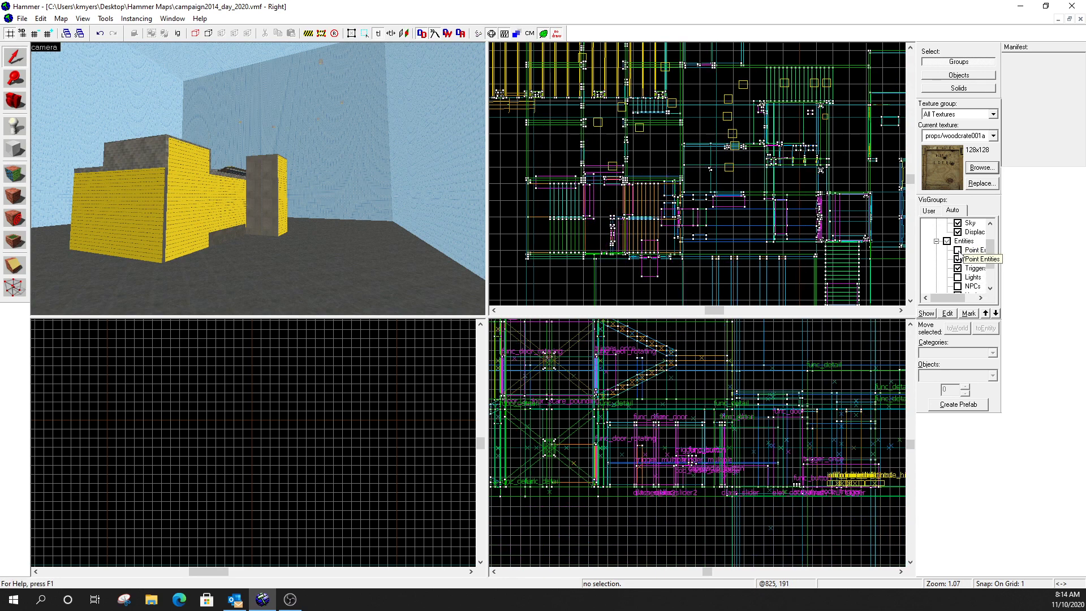
left_click(960, 255)
left_click(960, 256)
left_click(960, 256)
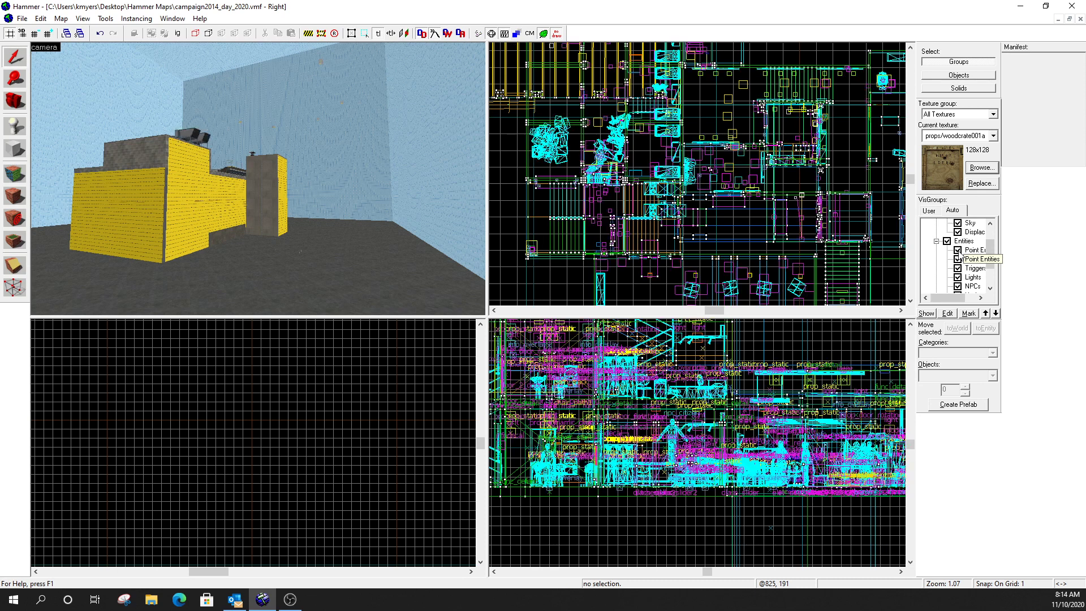
left_click(960, 255)
left_click(960, 255)
Hide the Entities auto VisGroup and fly into the building through its rooms and corridors to view the bare geometry.
left_click(947, 241)
left_click(947, 242)
left_click(947, 241)
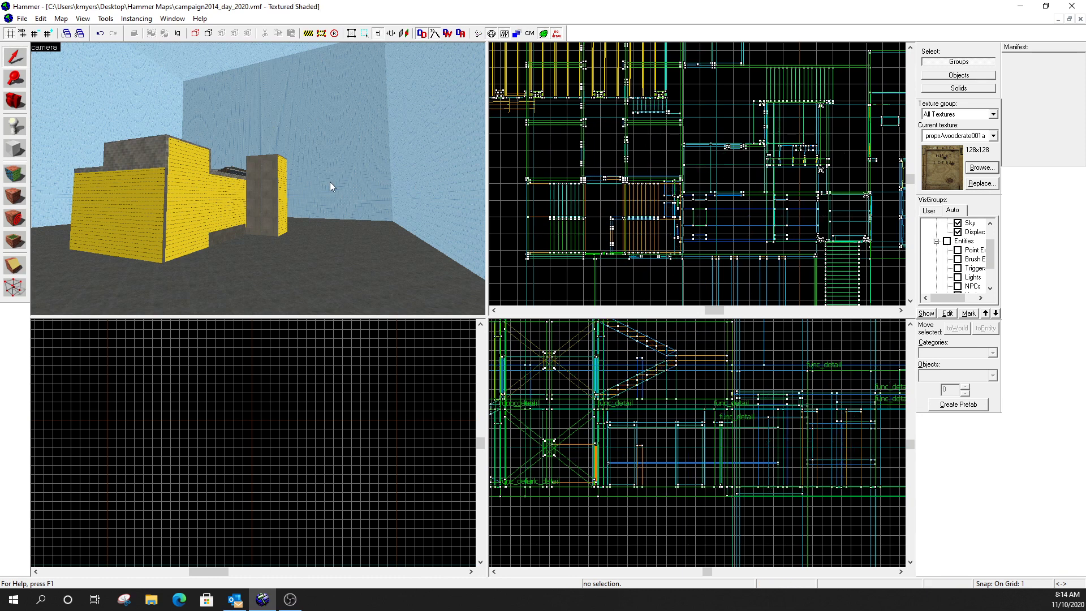
key("z")
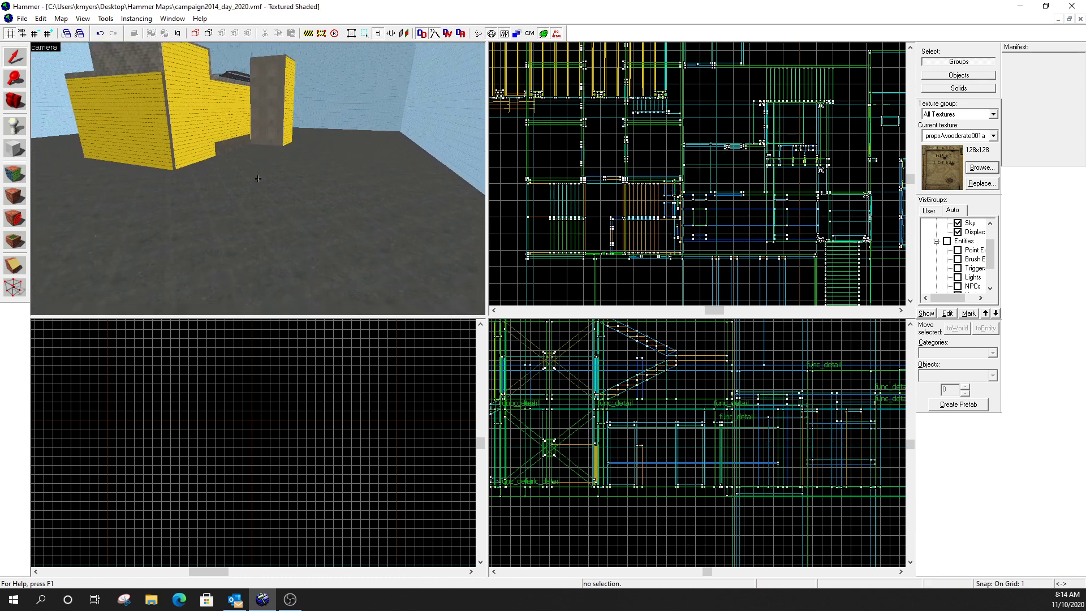
key("w")
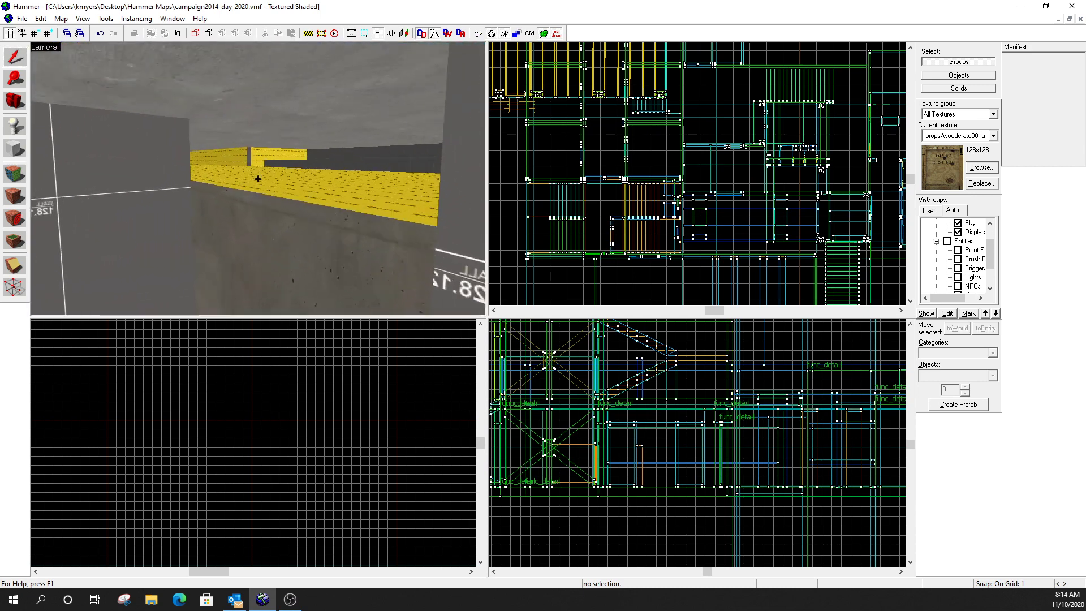
key("w")
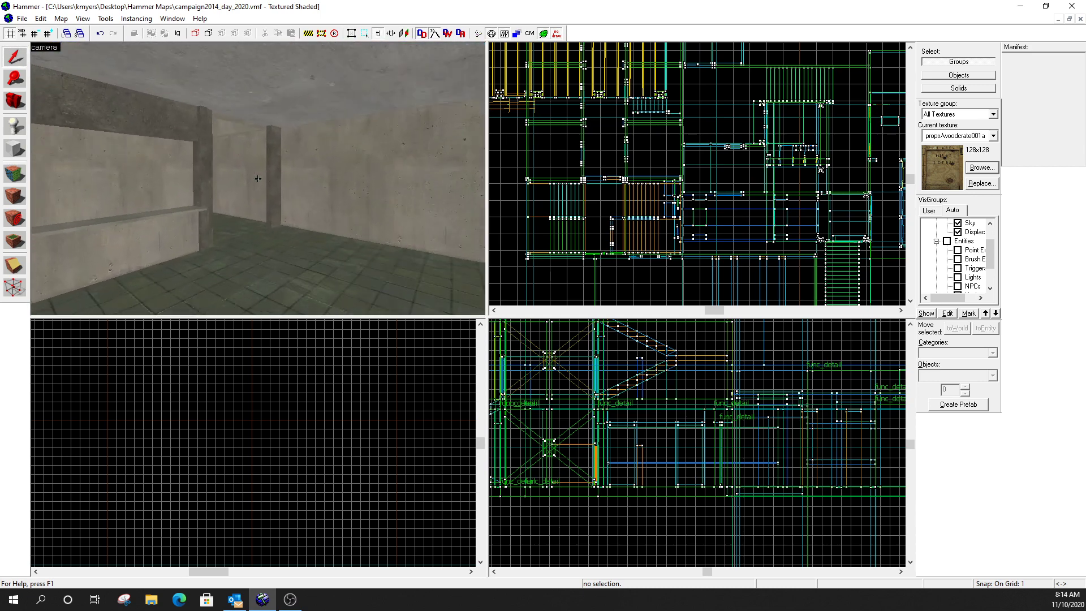
key("w")
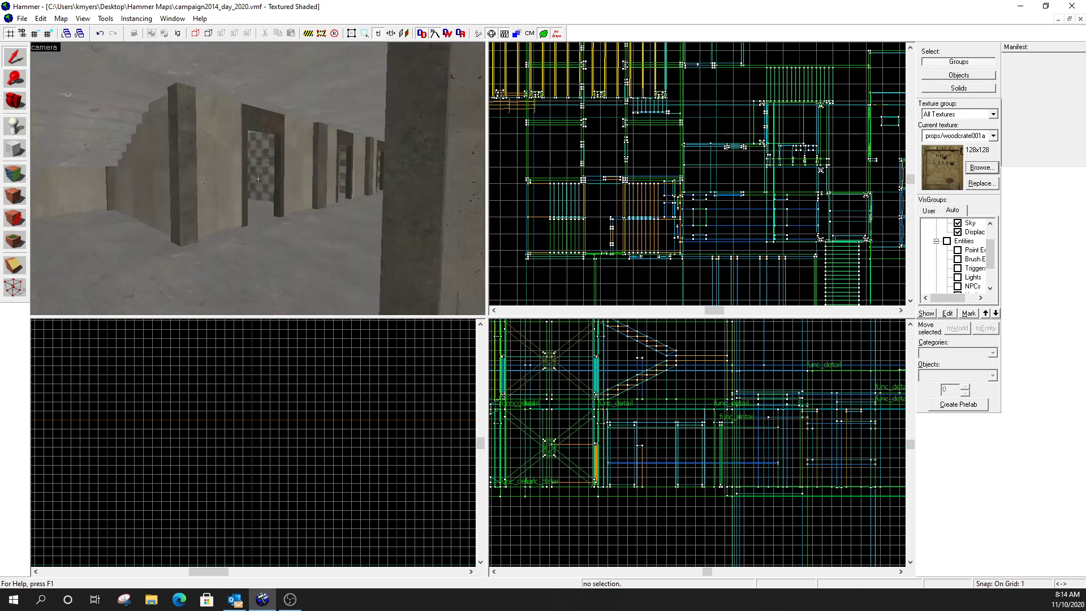
key("w")
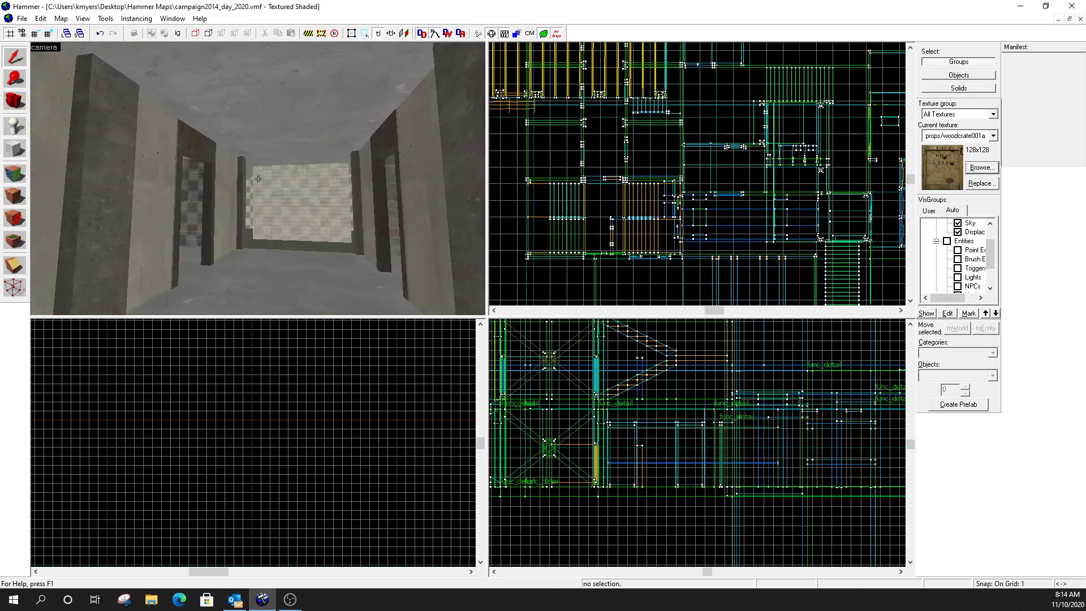
key("w")
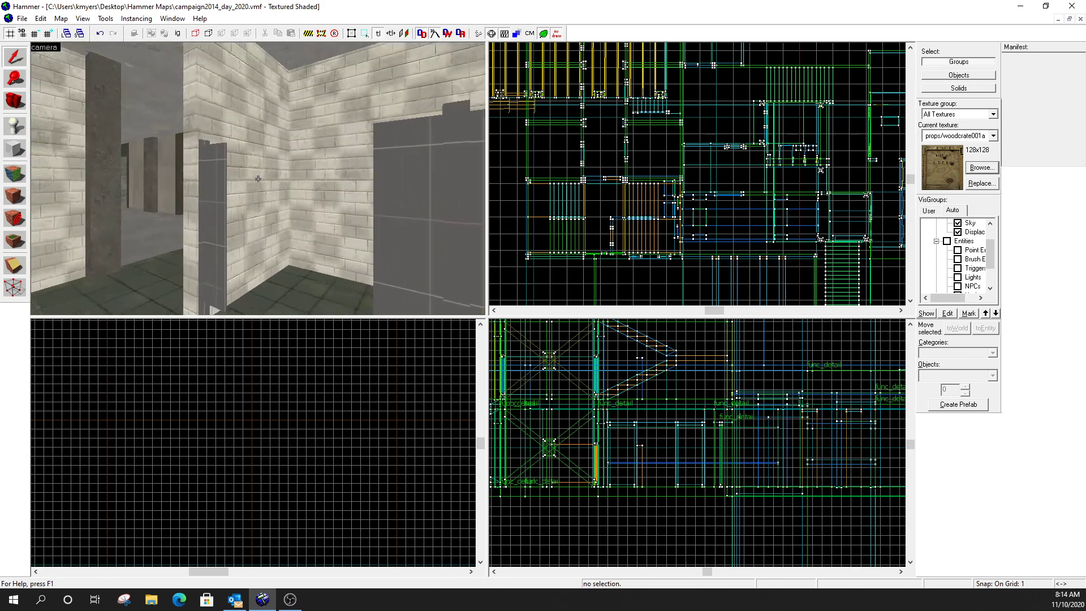
key("w")
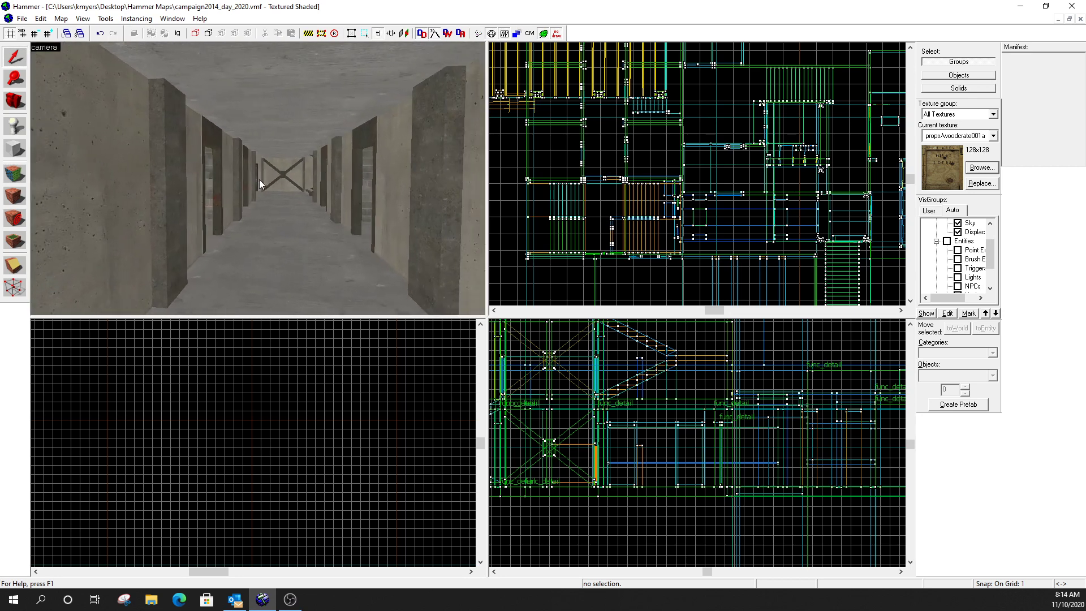
Show the Entities auto VisGroup again and fly down the corridor to the furnished dining area with the serving counter.
left_click(947, 242)
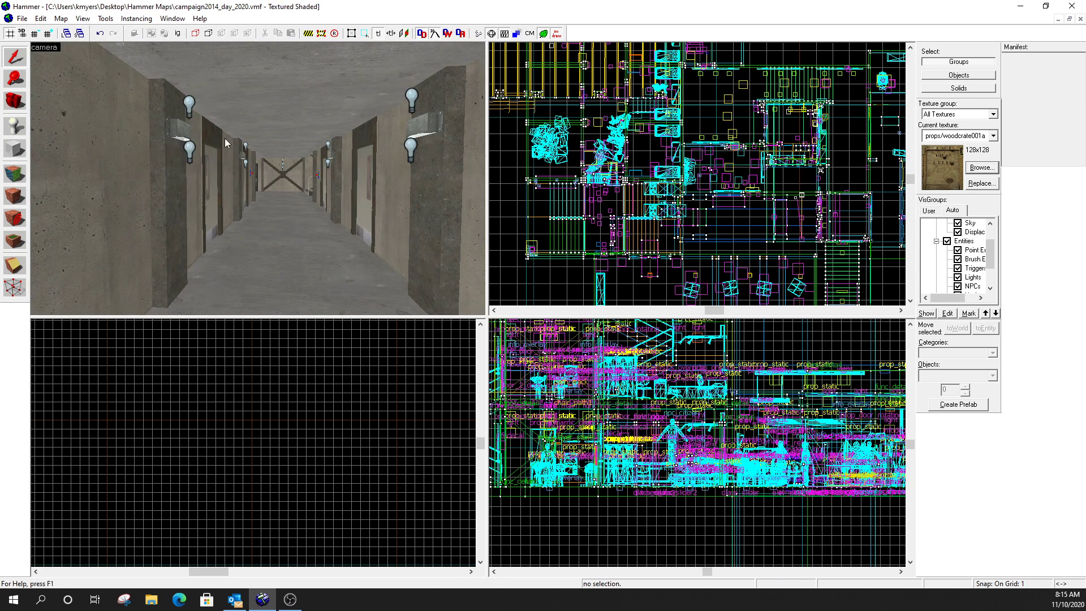
key("z")
key("w")
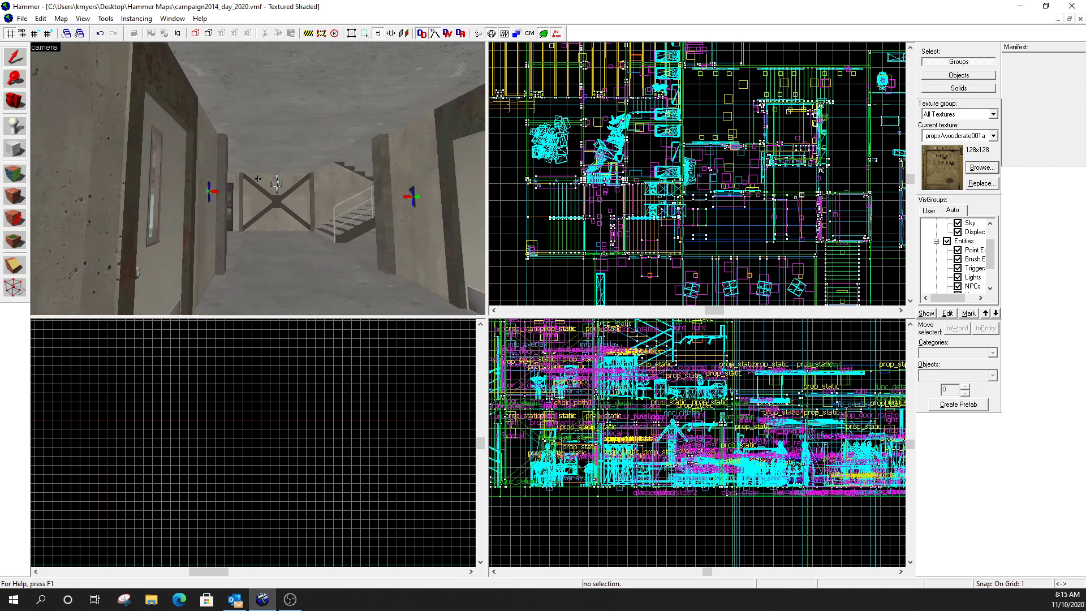
key("w")
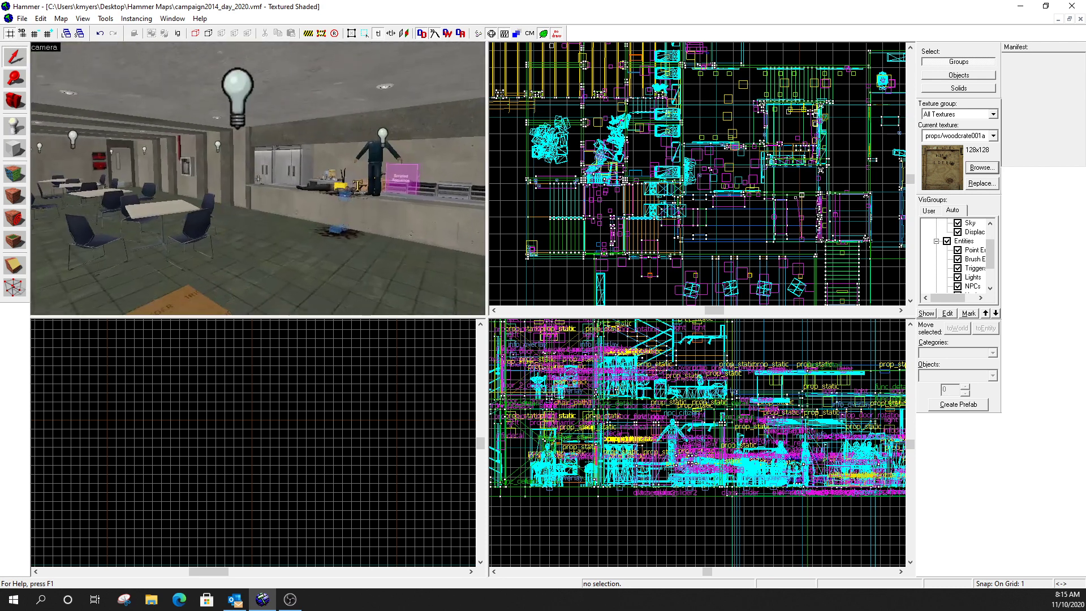
key("d")
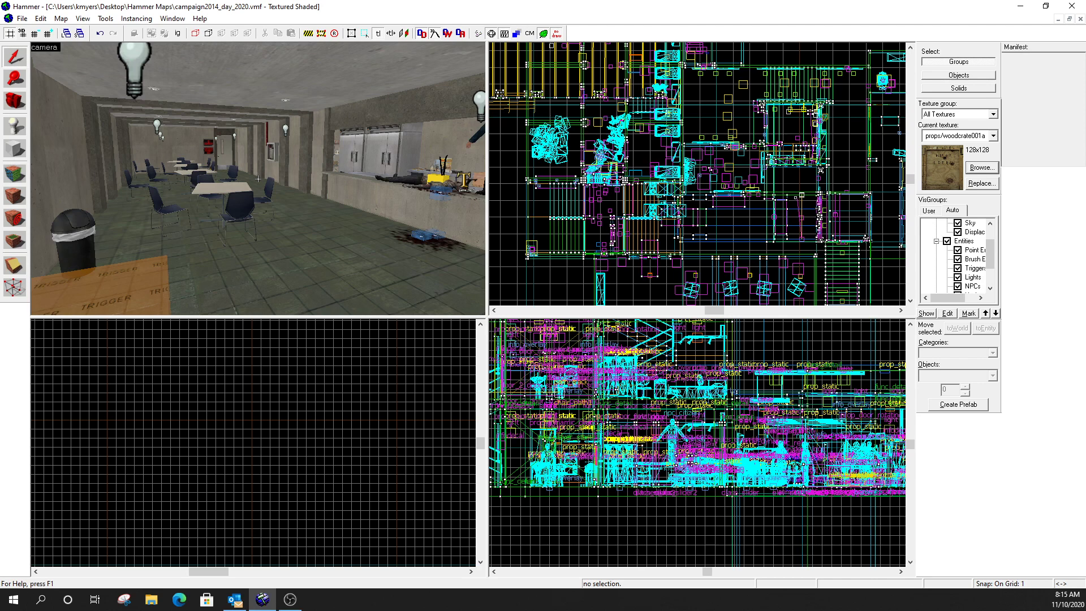
key("z")
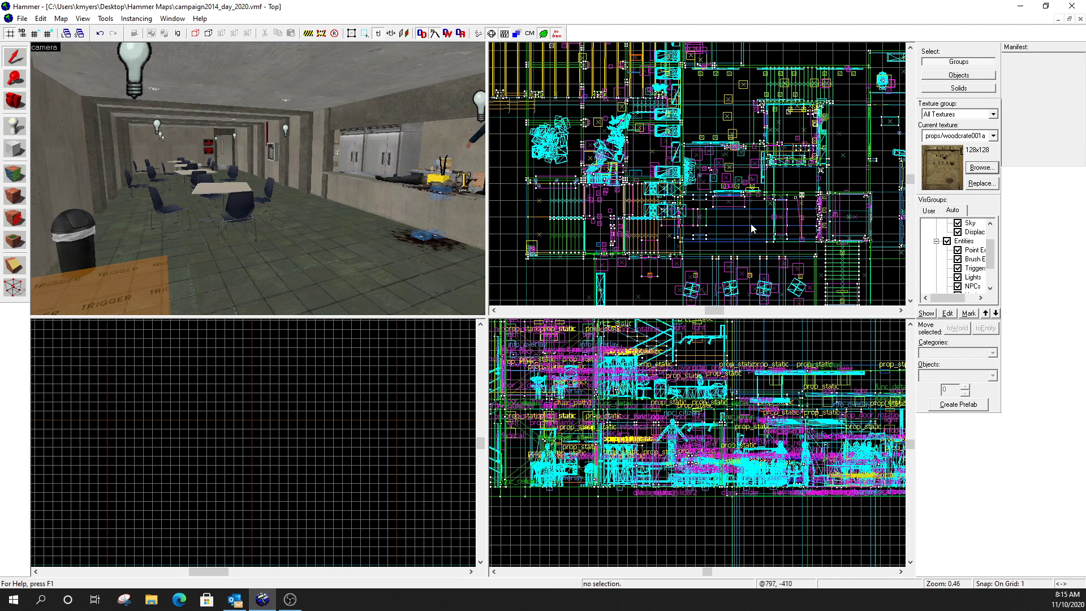
Toggle the Entities auto VisGroup off and on to compare the dining area and 2D views, leaving it shown.
left_click(948, 241)
left_click(954, 243)
left_click(955, 243)
left_click(955, 243)
left_click(955, 243)
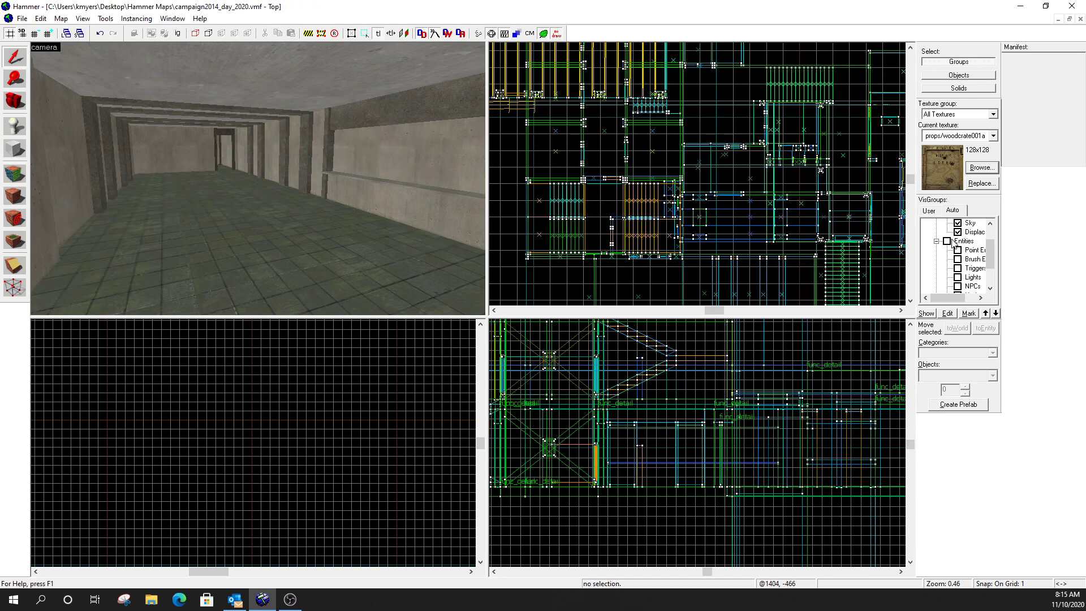
left_click(955, 243)
left_click(955, 243)
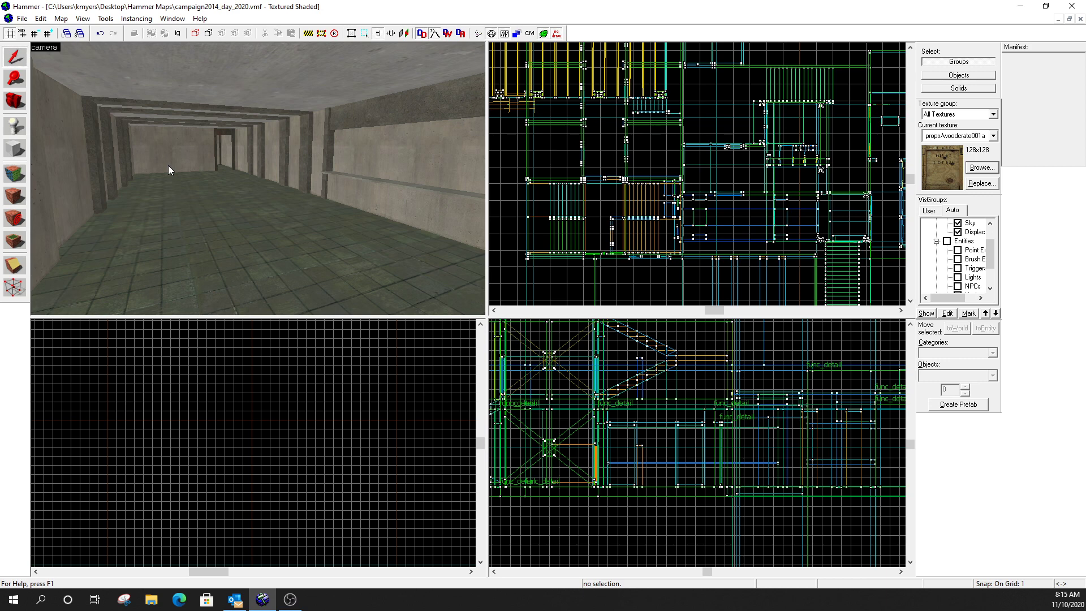
left_click(948, 243)
left_click(949, 243)
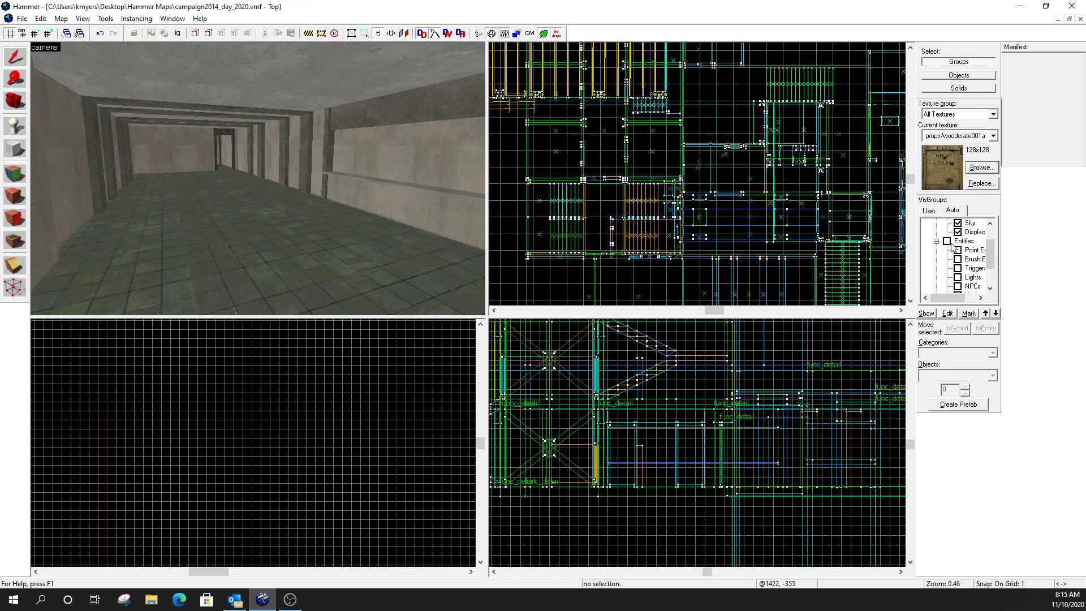
left_click(948, 242)
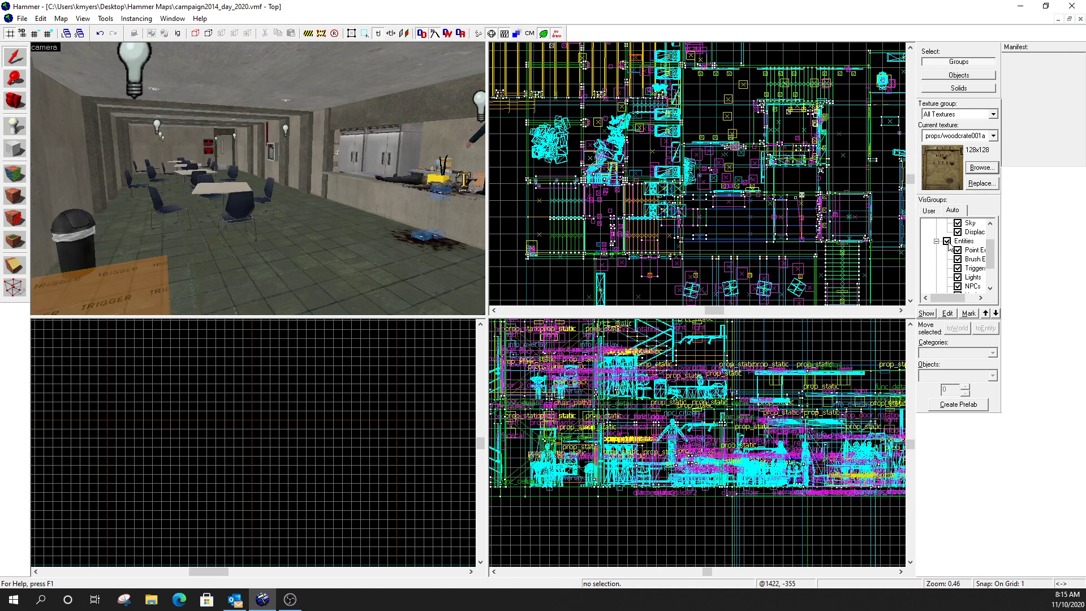
left_click(949, 242)
left_click(948, 242)
left_click(948, 242)
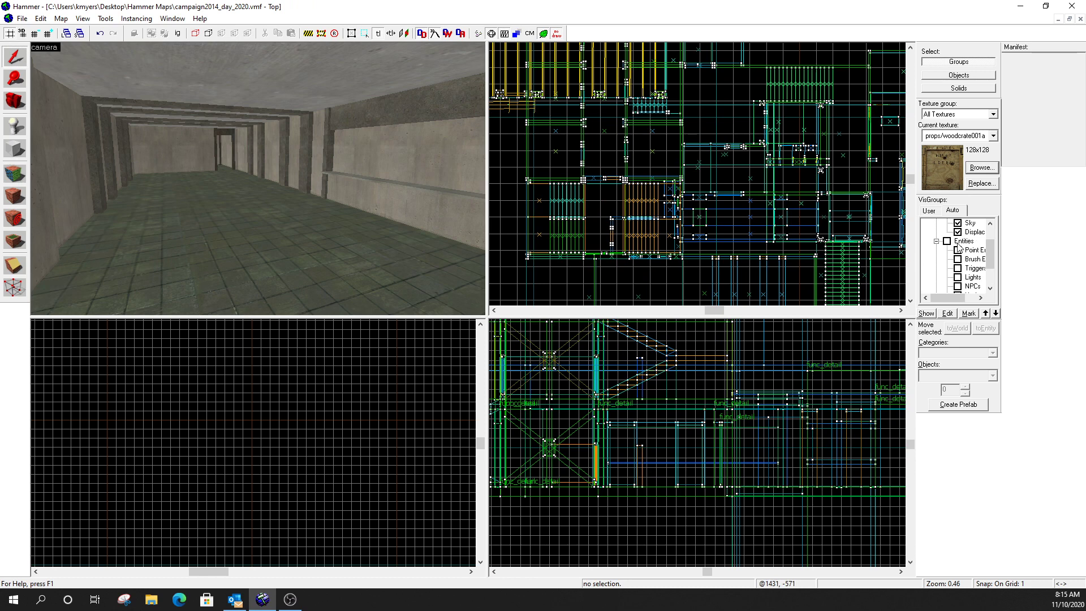
left_click(948, 242)
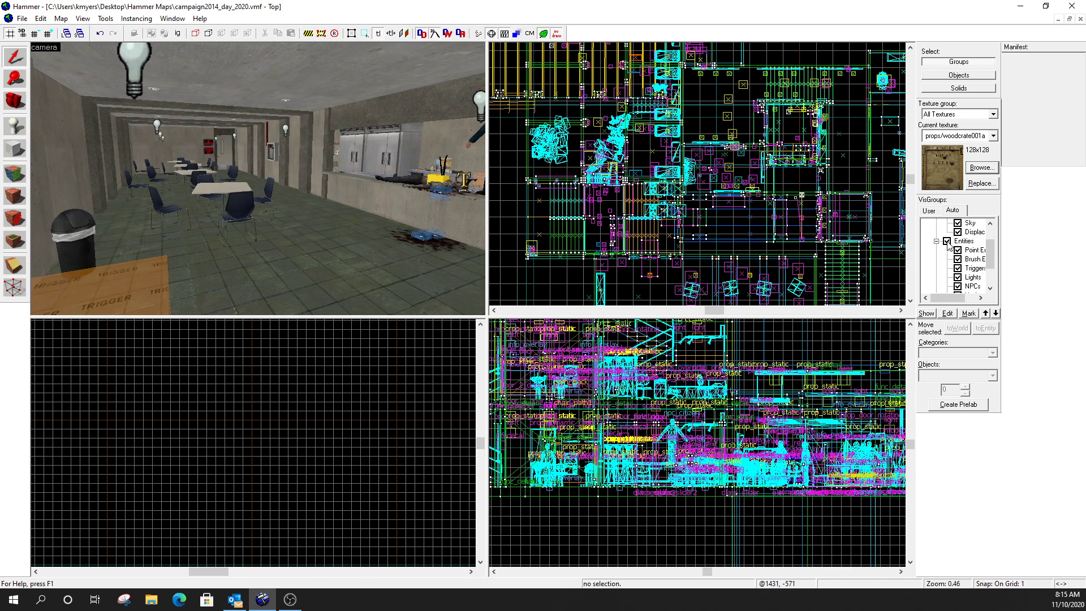
left_click(948, 242)
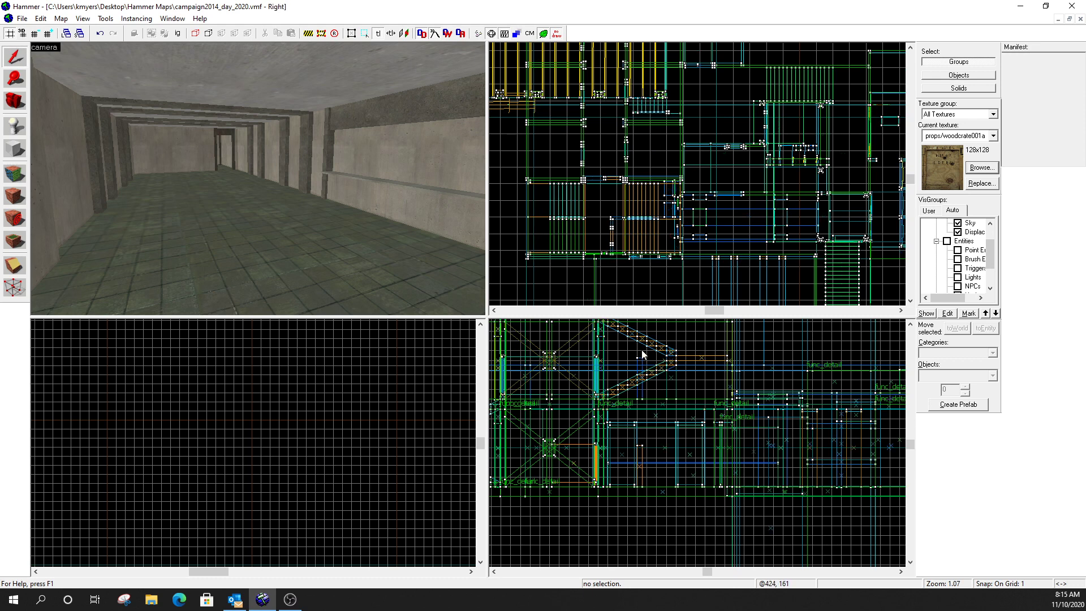
left_click(947, 242)
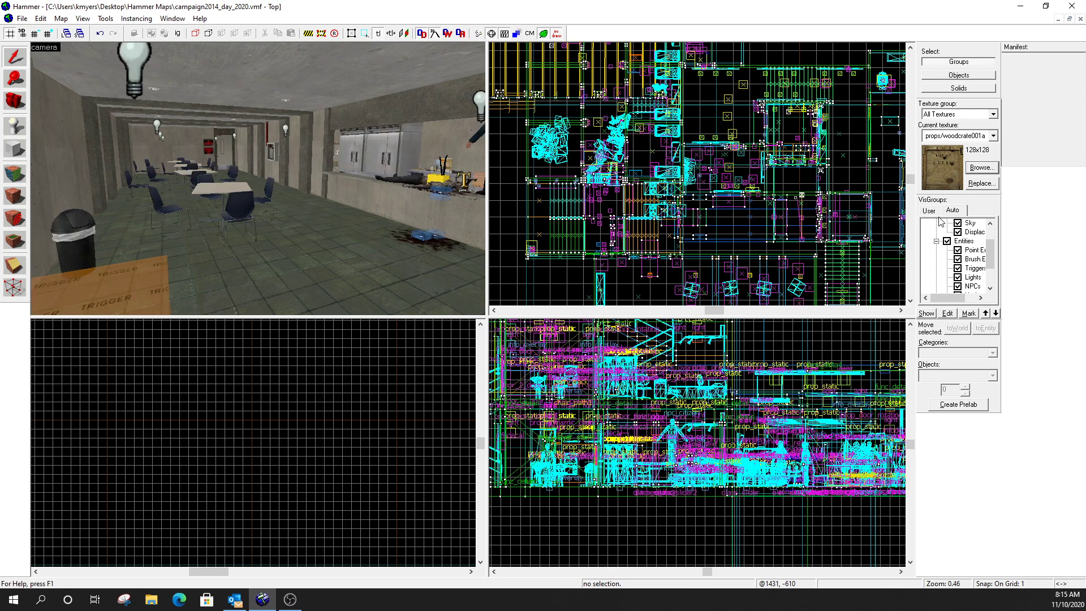
Hide the stairs and helipad user VisGroups and fly to the stairwell to view it without the stairs.
left_click(931, 212)
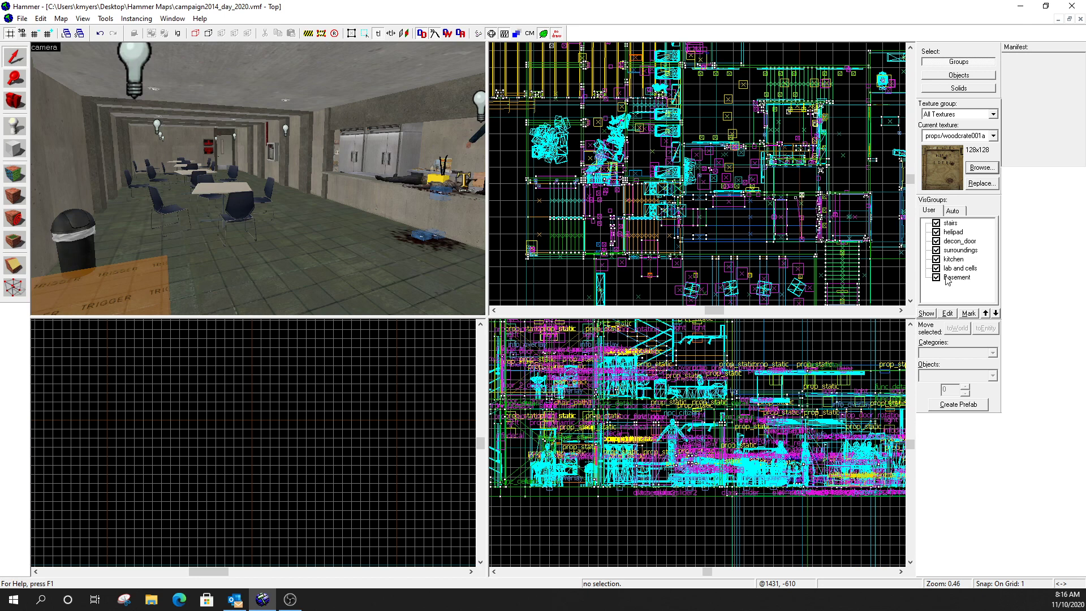
left_click(936, 223)
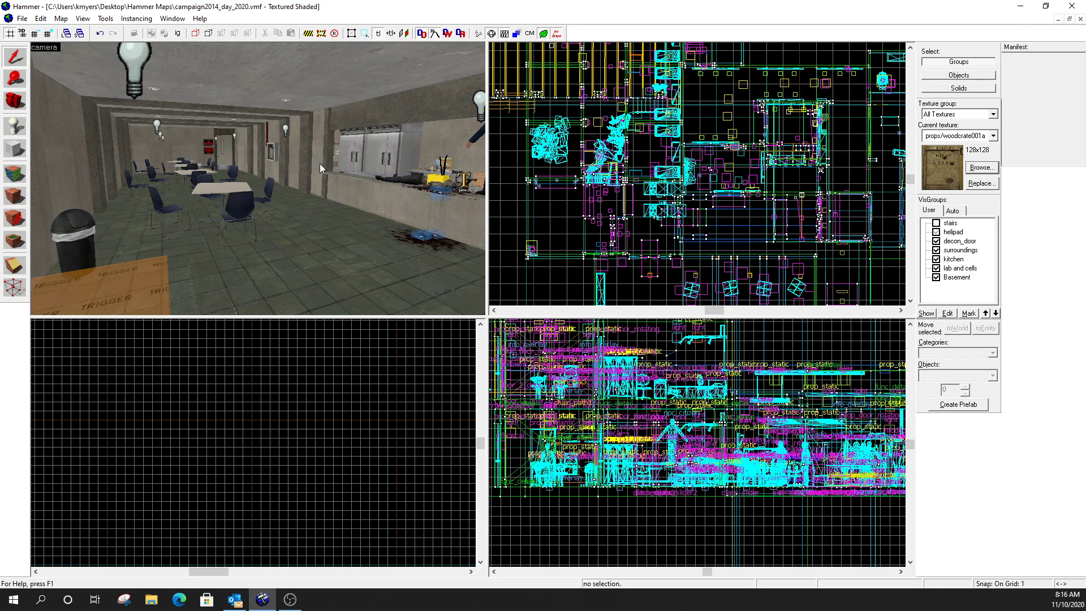
key("z")
key("w")
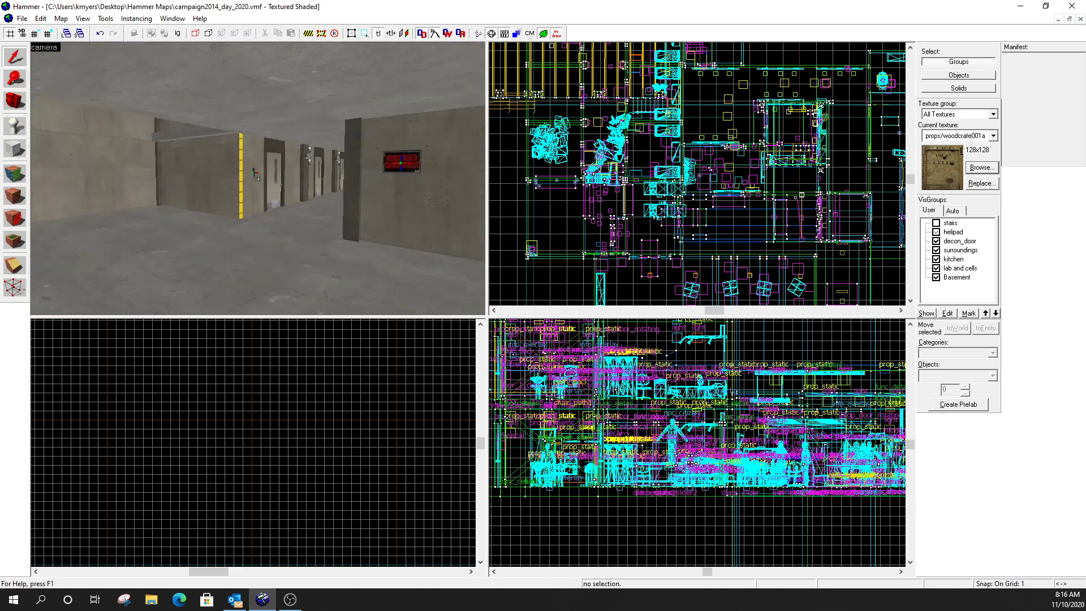
key("w")
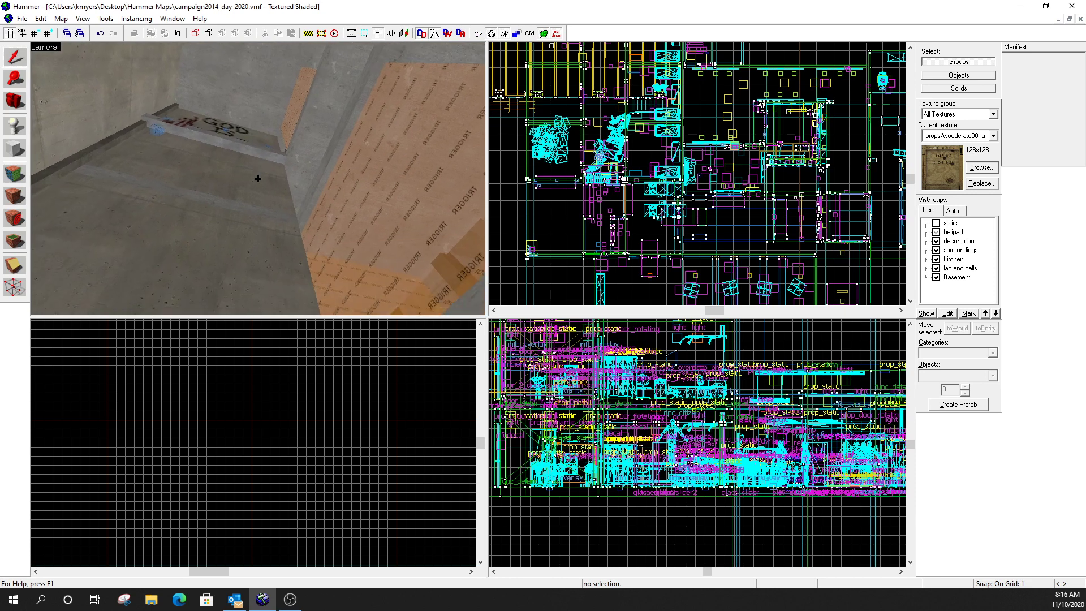
Show the stairs and helipad user VisGroups again and view the restored staircase in the stairwell.
key("w")
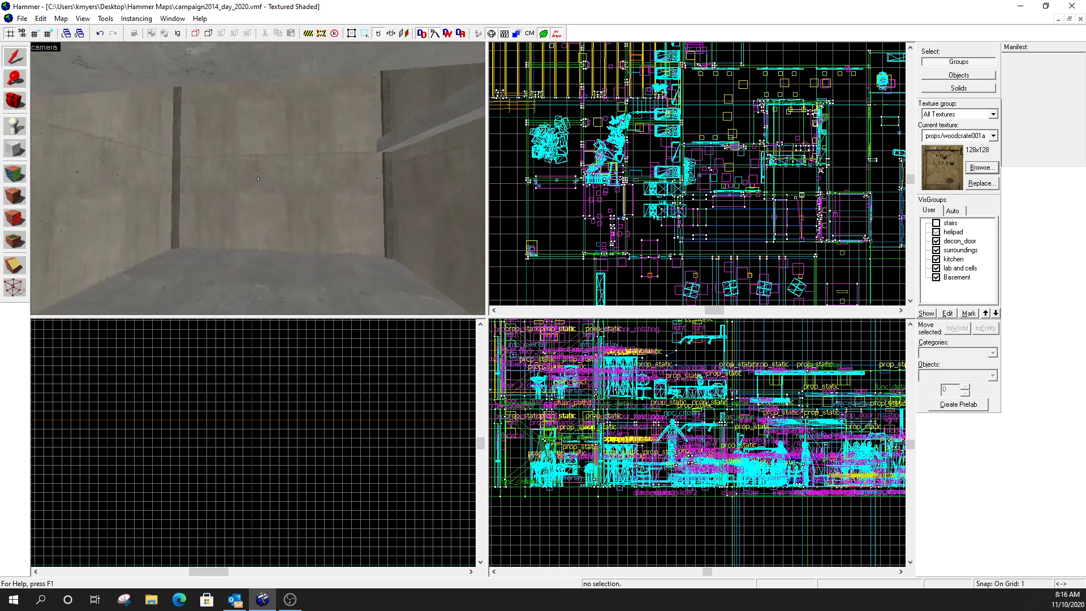
key("z")
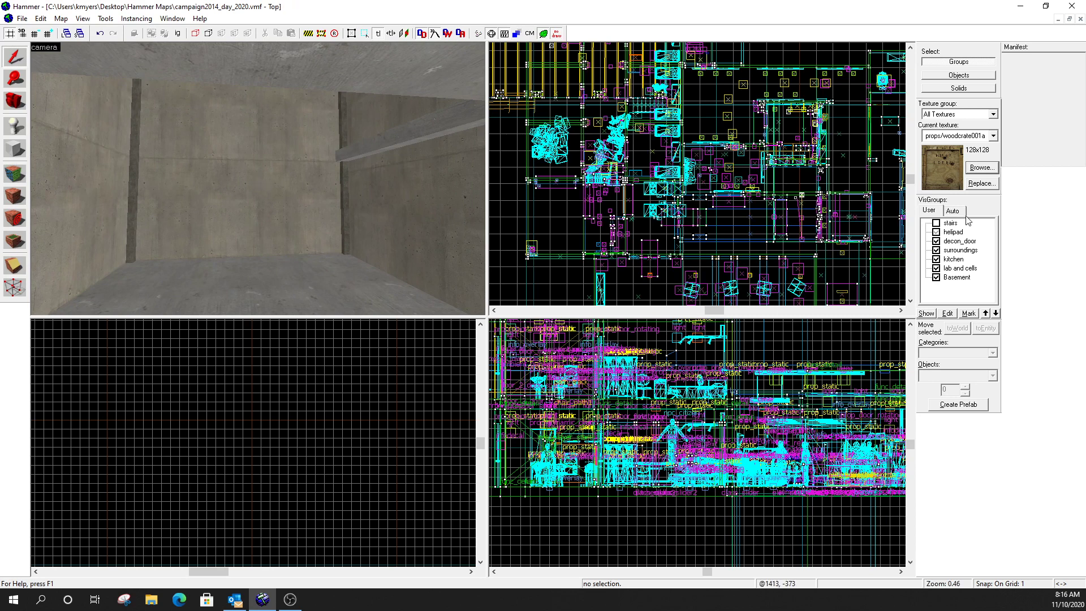
left_click(936, 224)
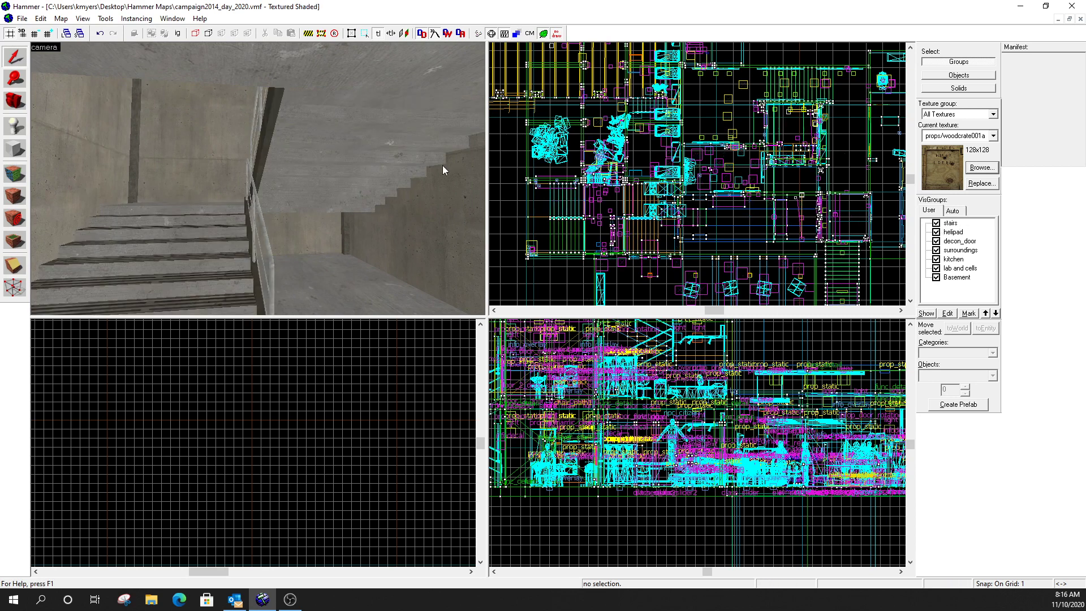
Fly up to the roof and toggle the helipad user VisGroup off and on to compare the views, leaving it shown.
key("z")
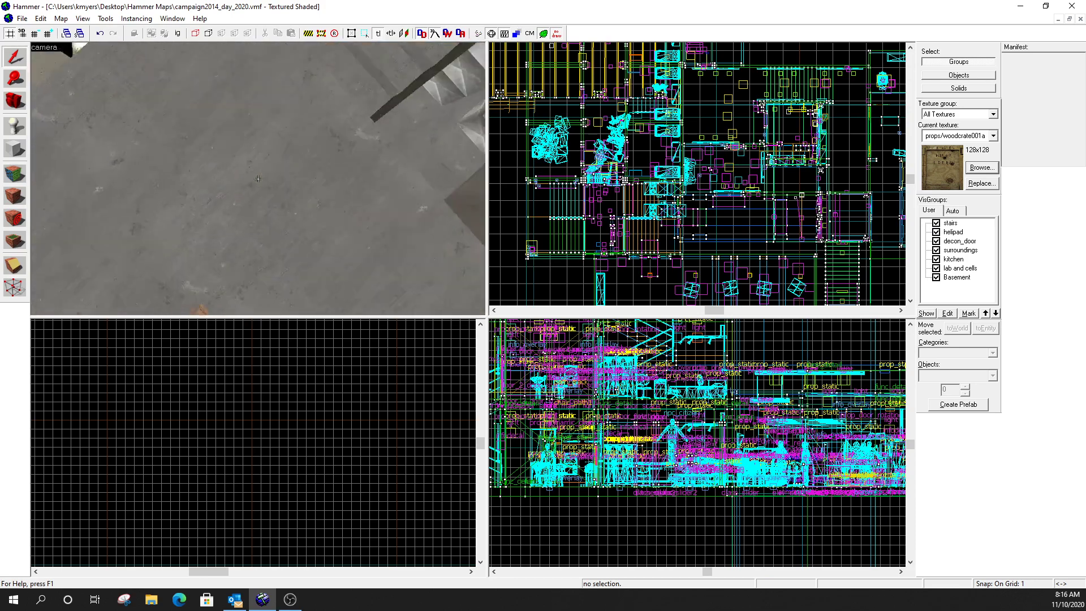
key("w")
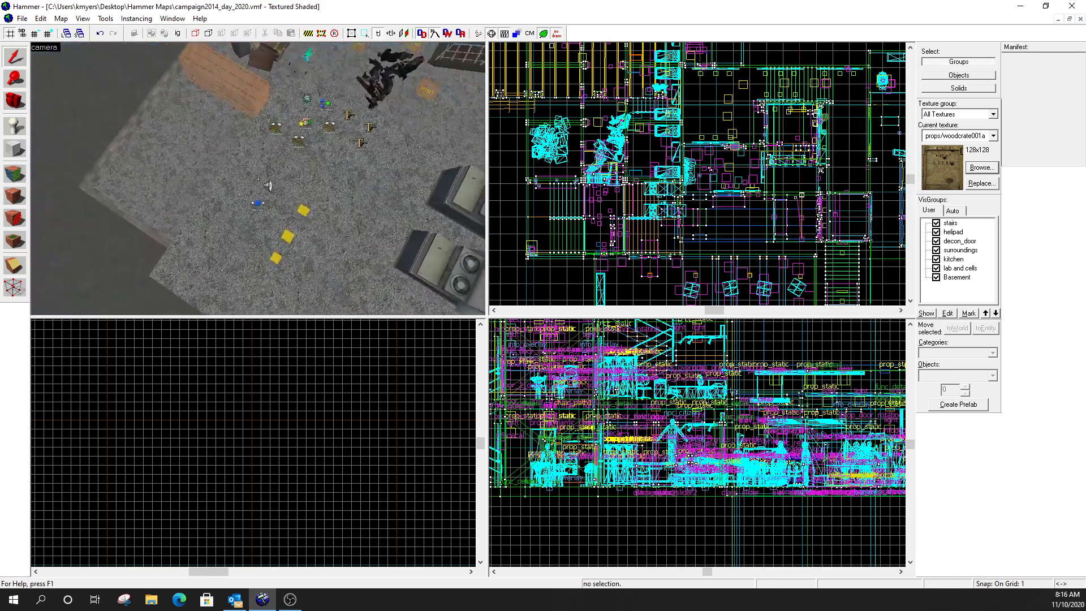
key("w")
key("w")
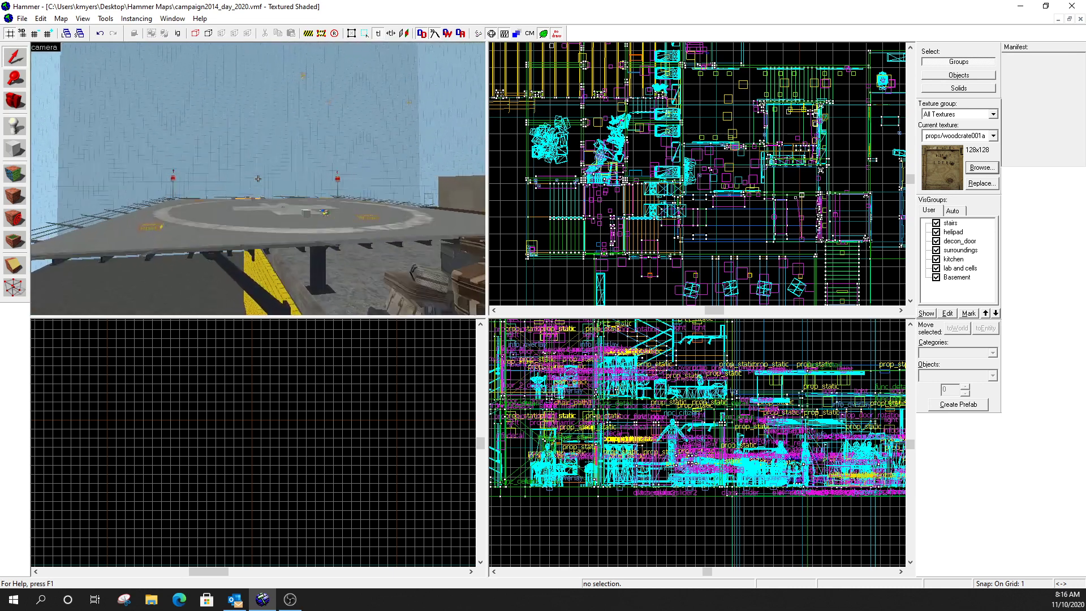
key("w")
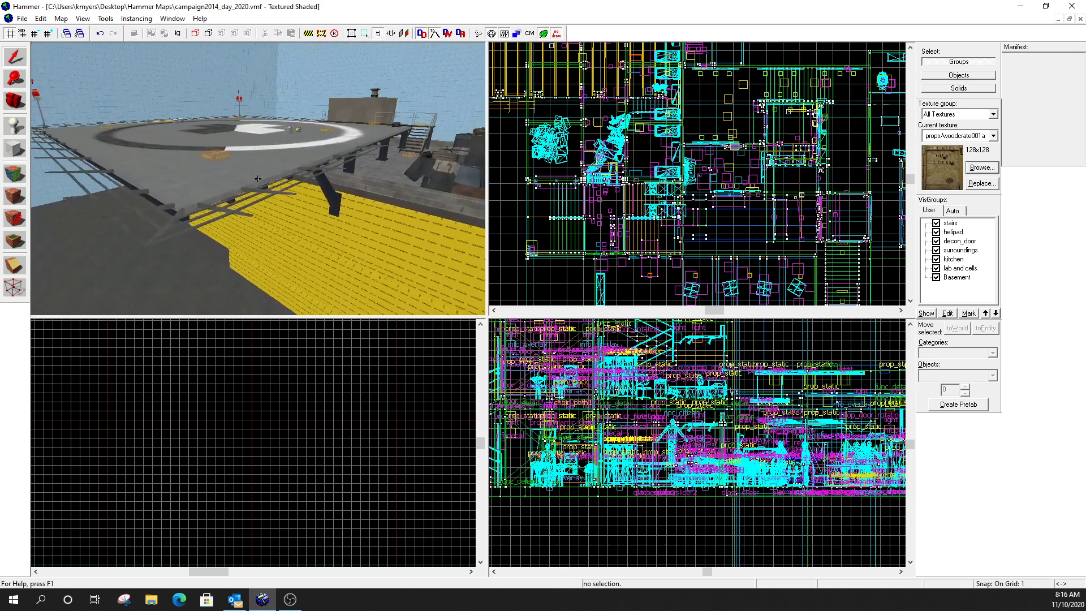
left_click(937, 233)
left_click(937, 232)
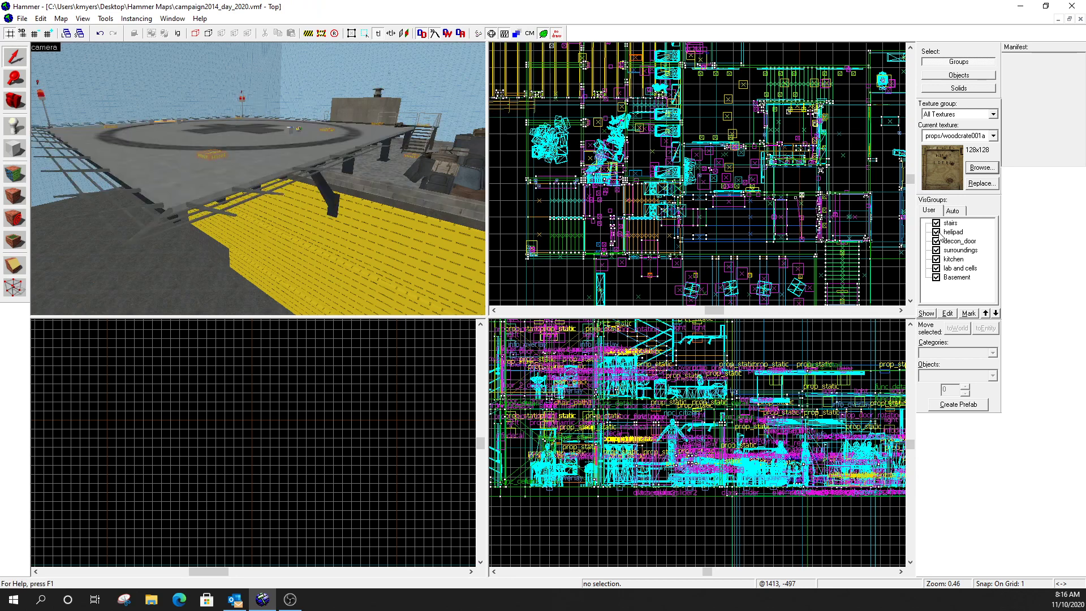
left_click(937, 233)
left_click(936, 232)
left_click(937, 232)
left_click(936, 232)
Fly around the roof to examine the helipad, its access stairs, edge railings and warning lights.
key("z")
key("w")
key("w")
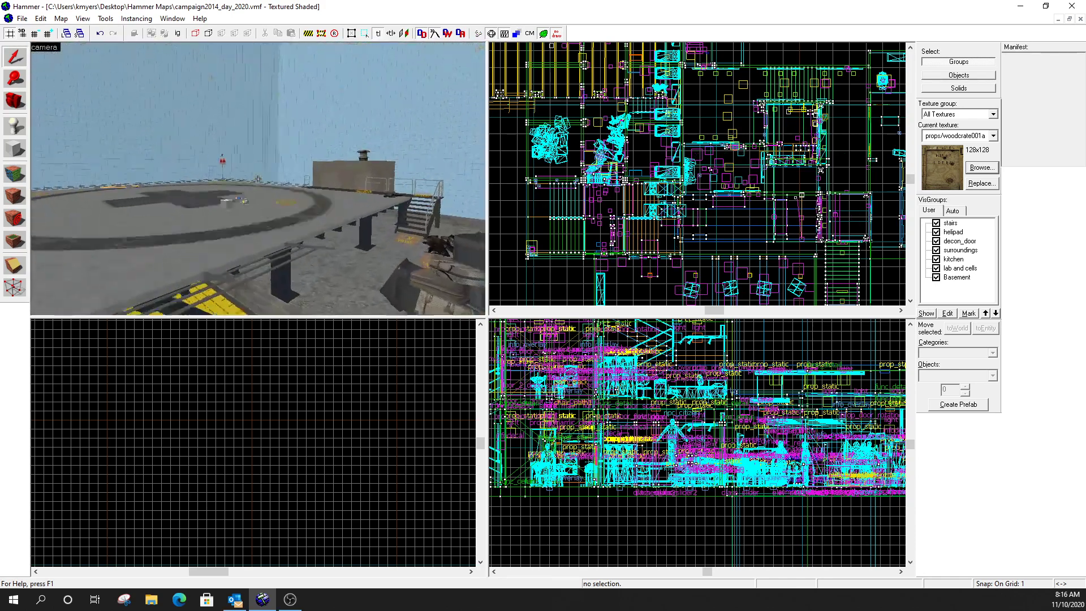
key("w")
key("w")
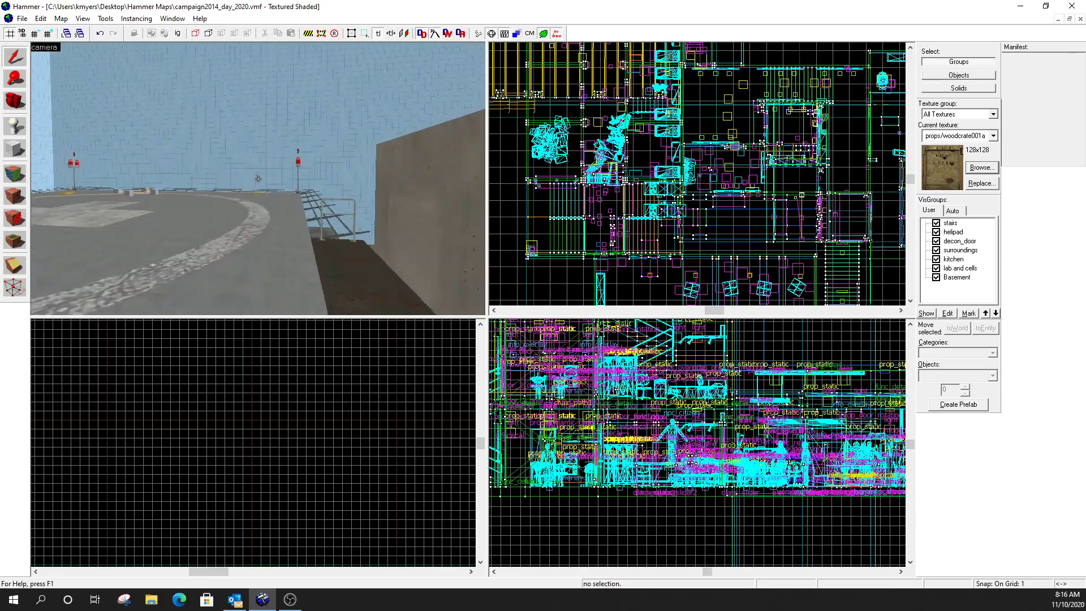
key("d")
key("d")
key("s")
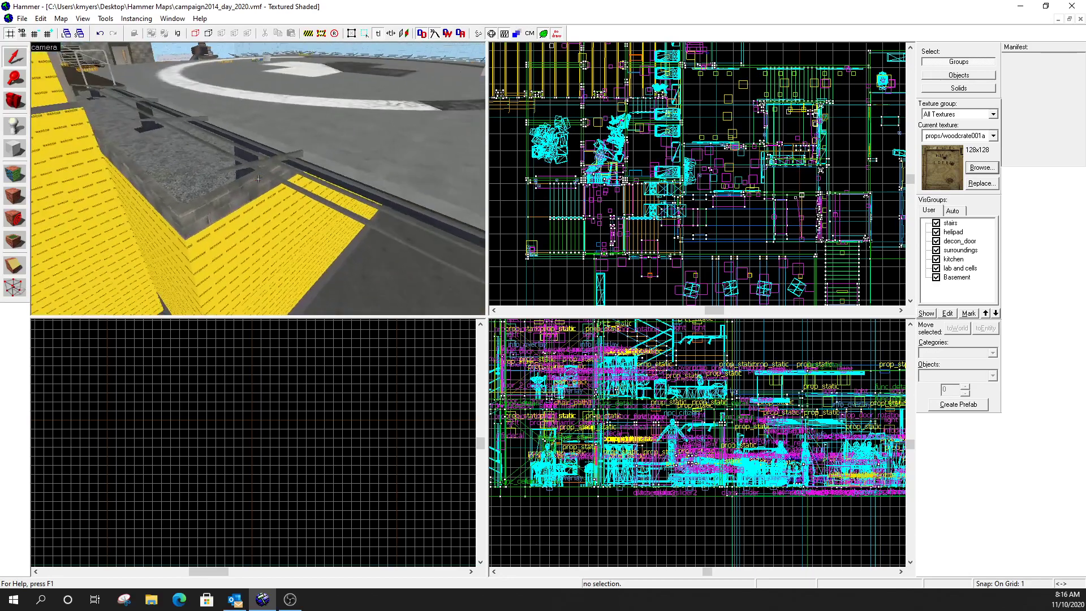
key("w")
key("s")
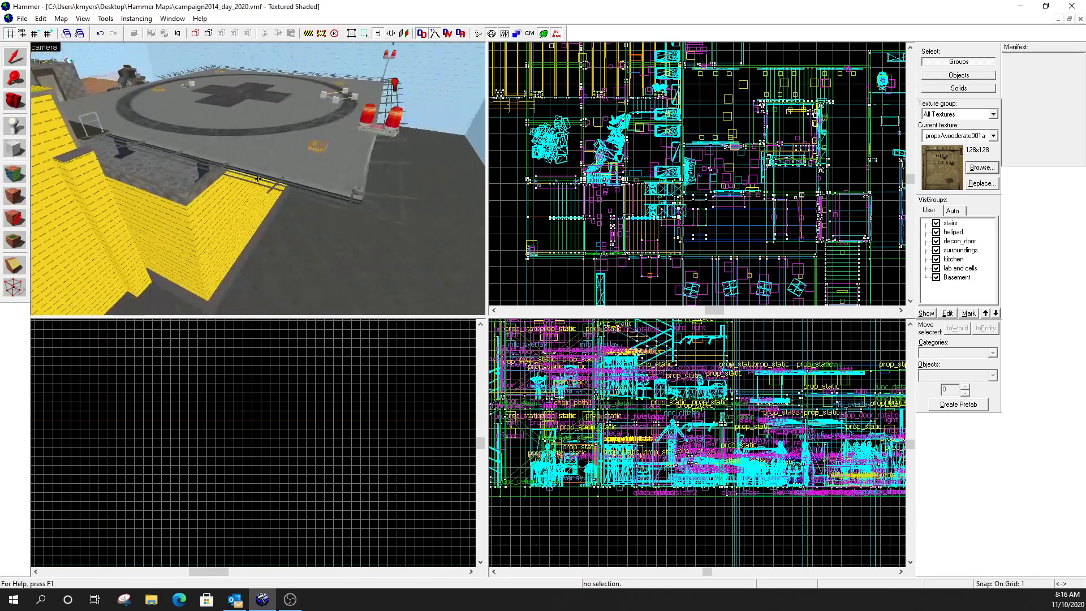
key("w")
key("a")
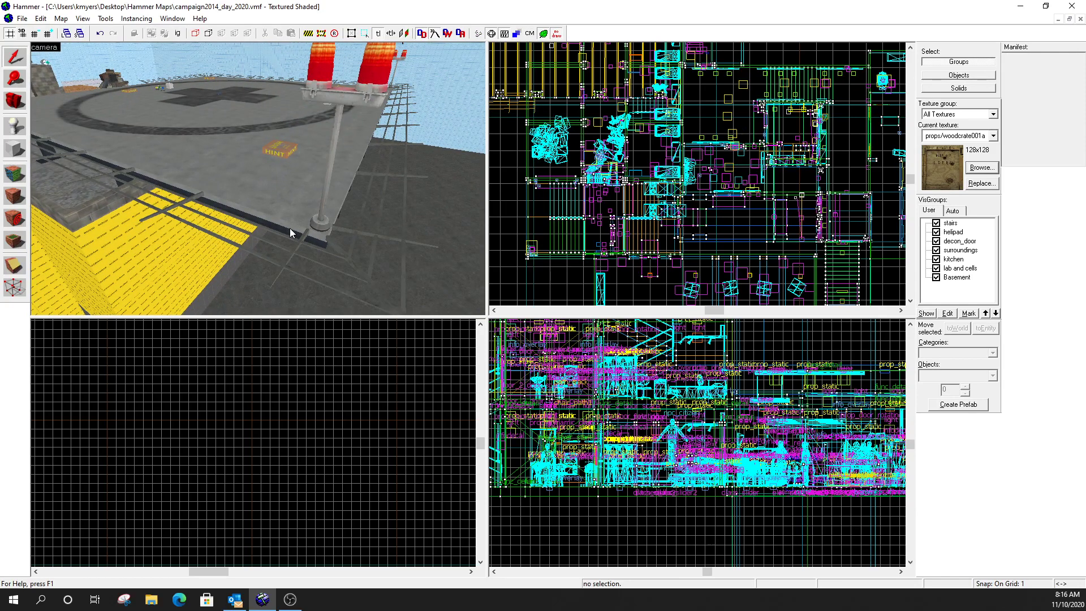
Fly down off the roof and around the outside of the building to examine its nodraw outer shell.
key("z")
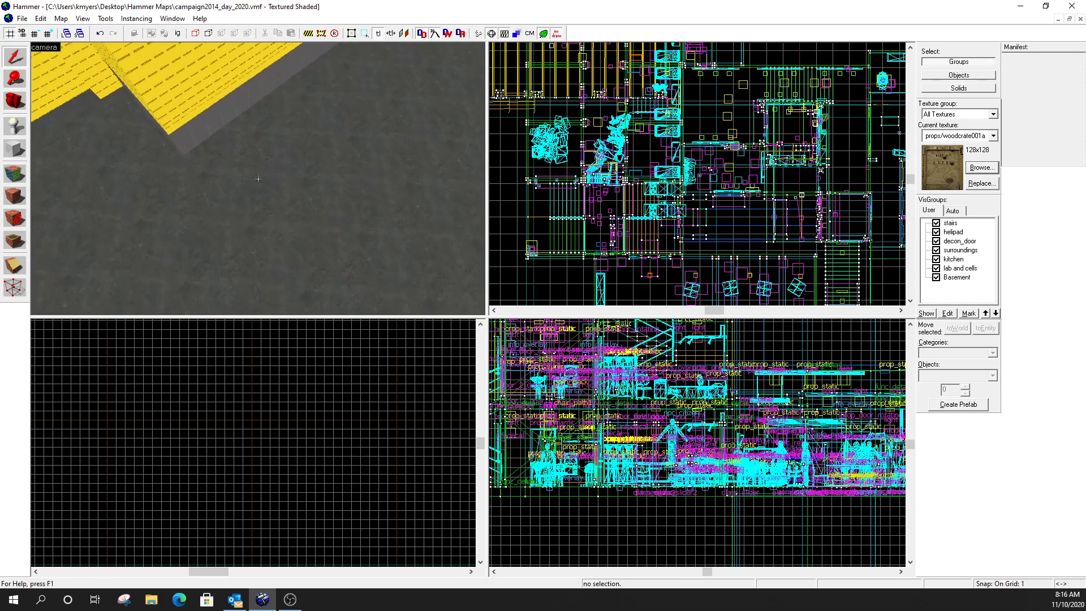
key("w")
key("w")
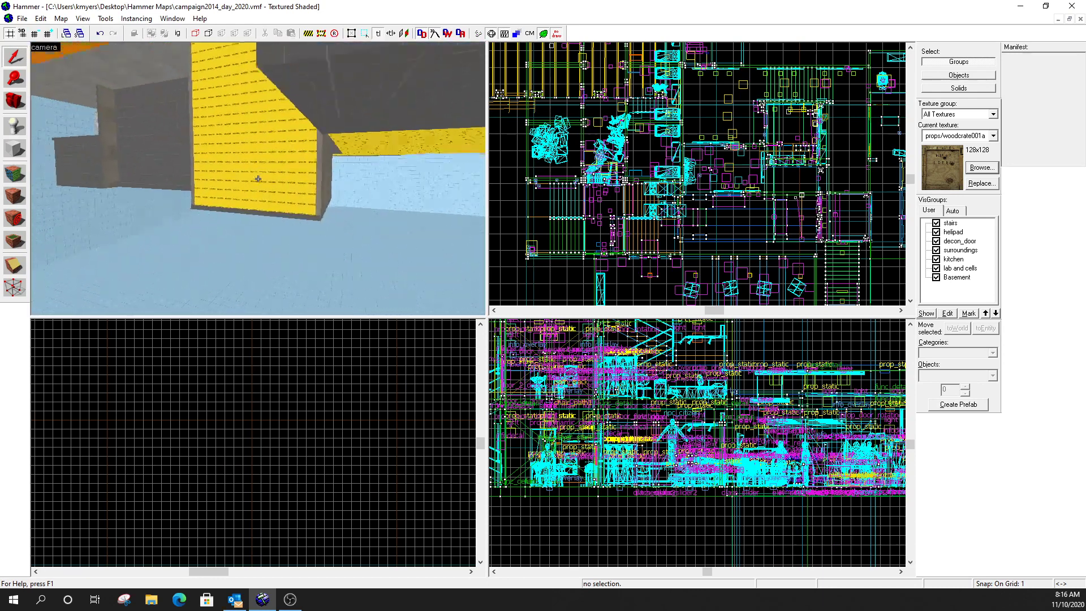
key("w")
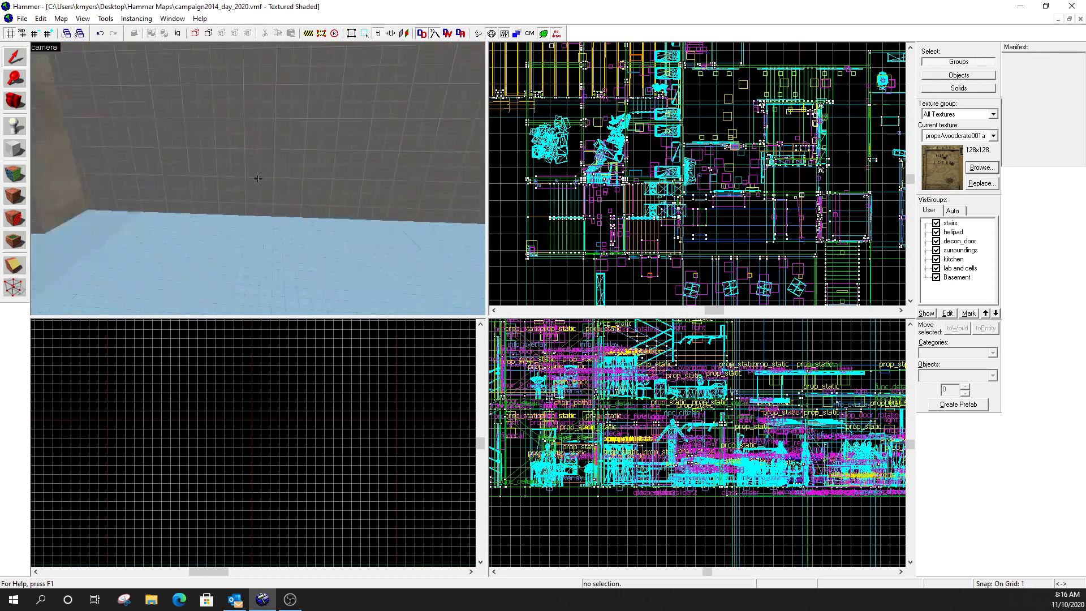
key("w")
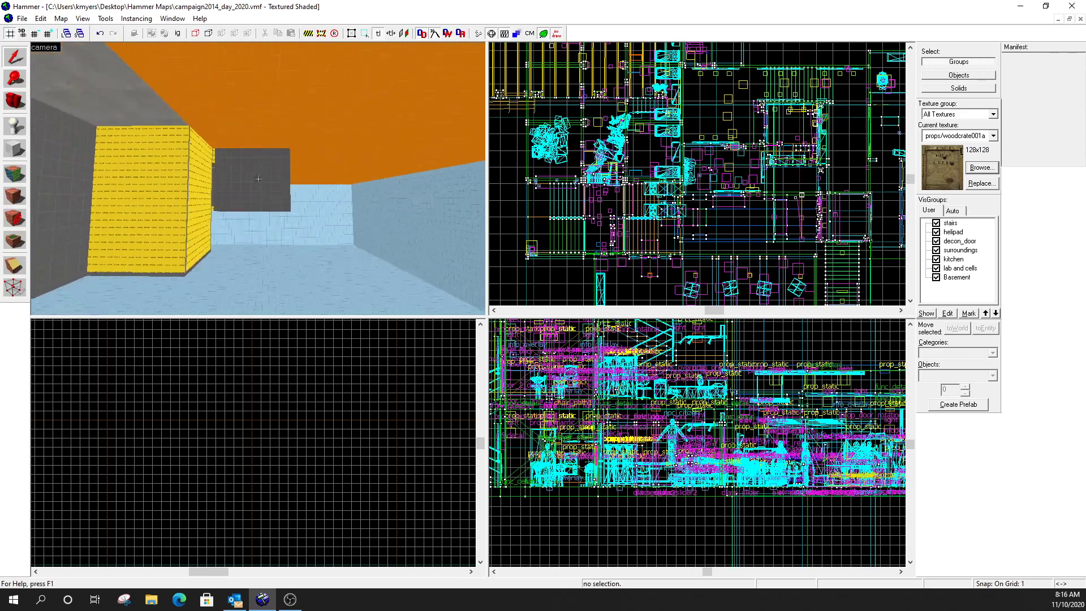
key("w")
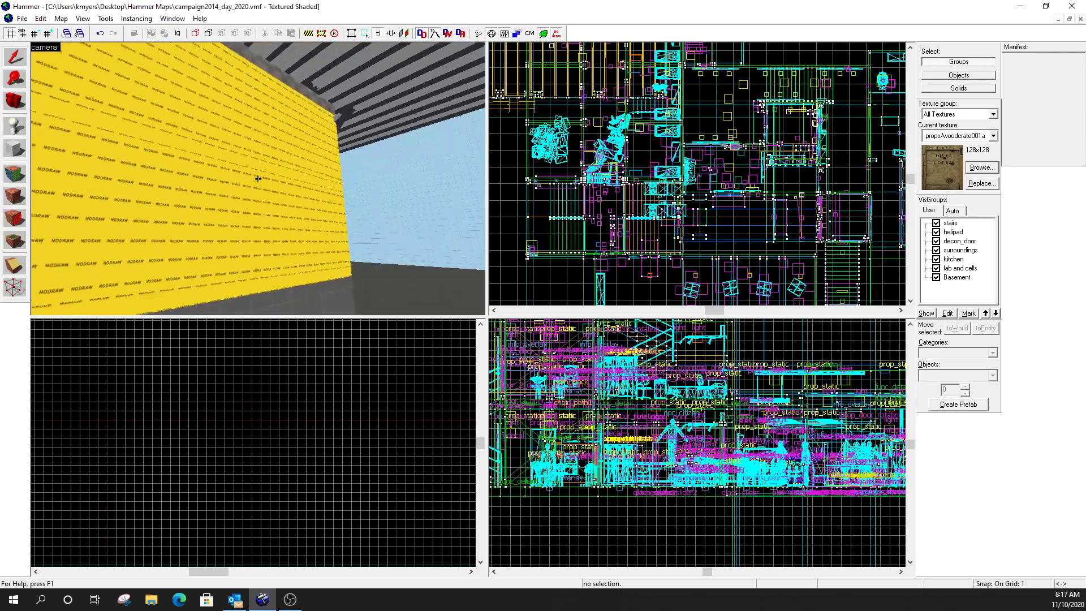
key("w")
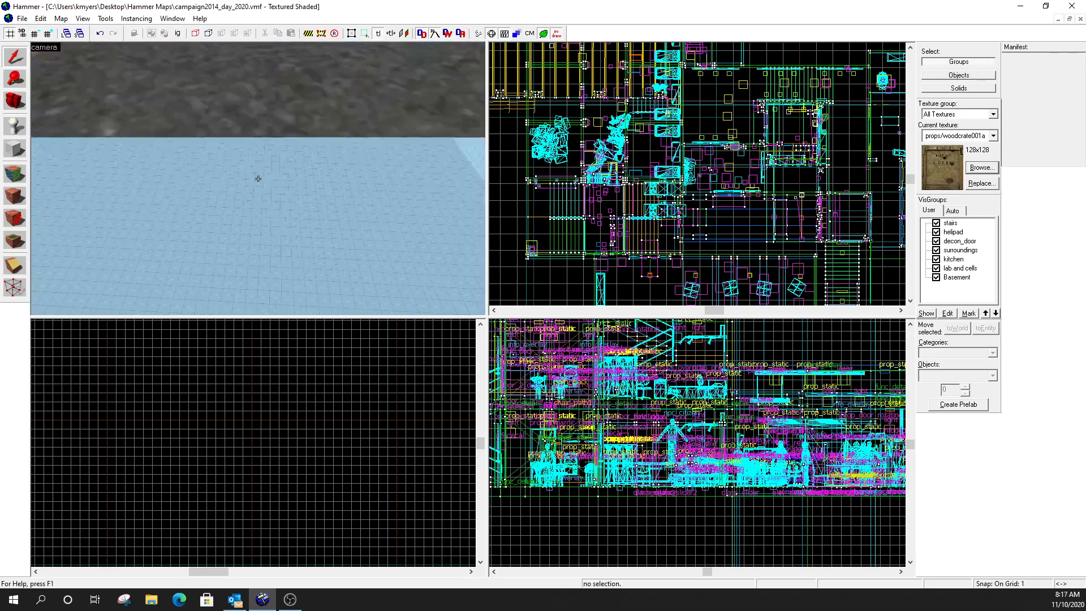
key("w")
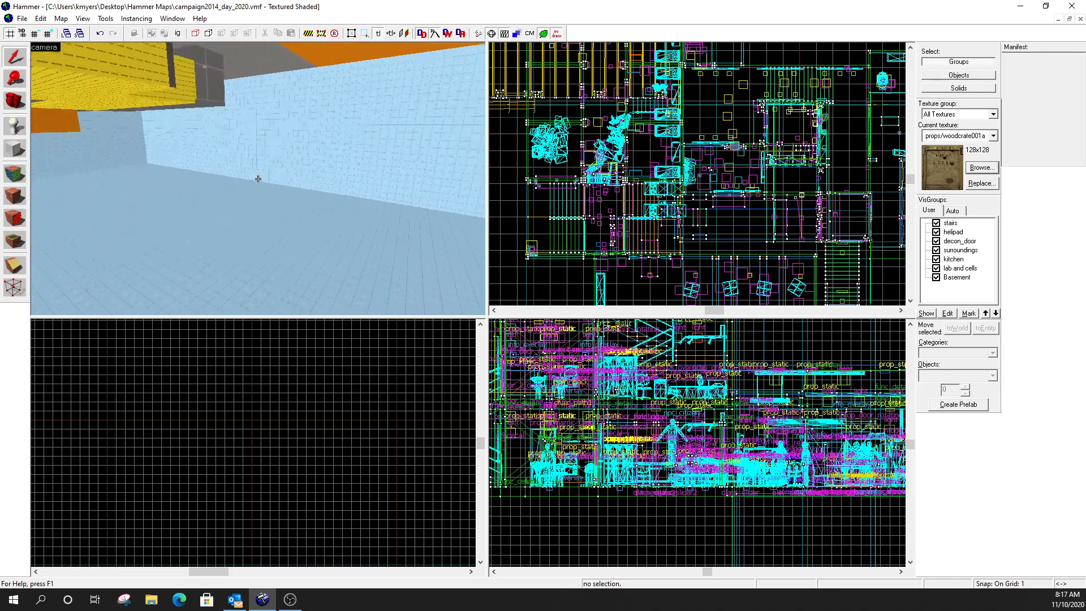
key("w")
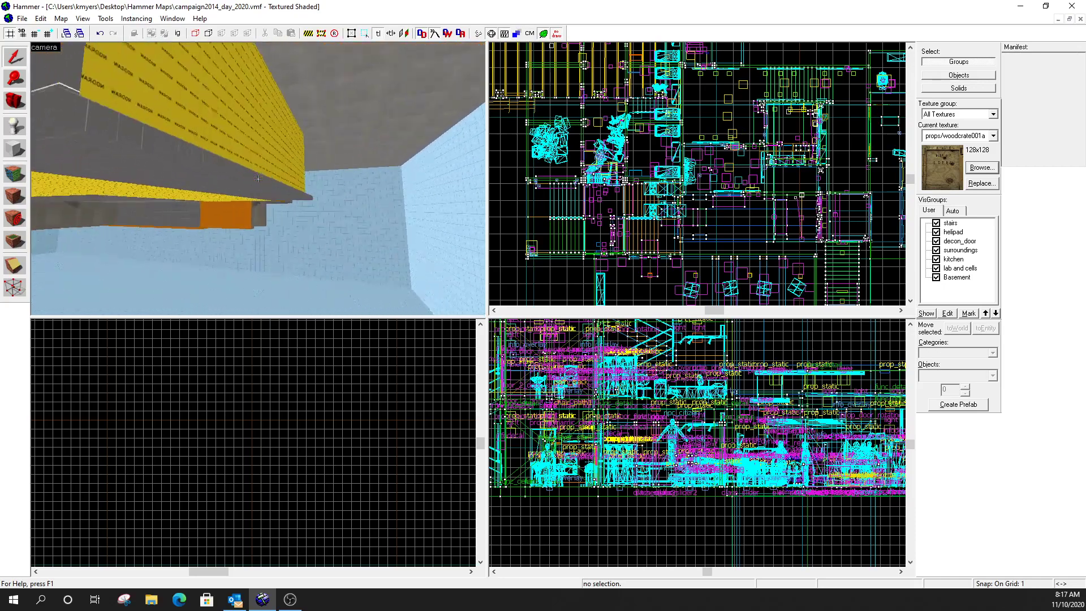
Fly back inside through the furnished rooms and down the stairs to the wooden crate in the tiled lab room.
key("w")
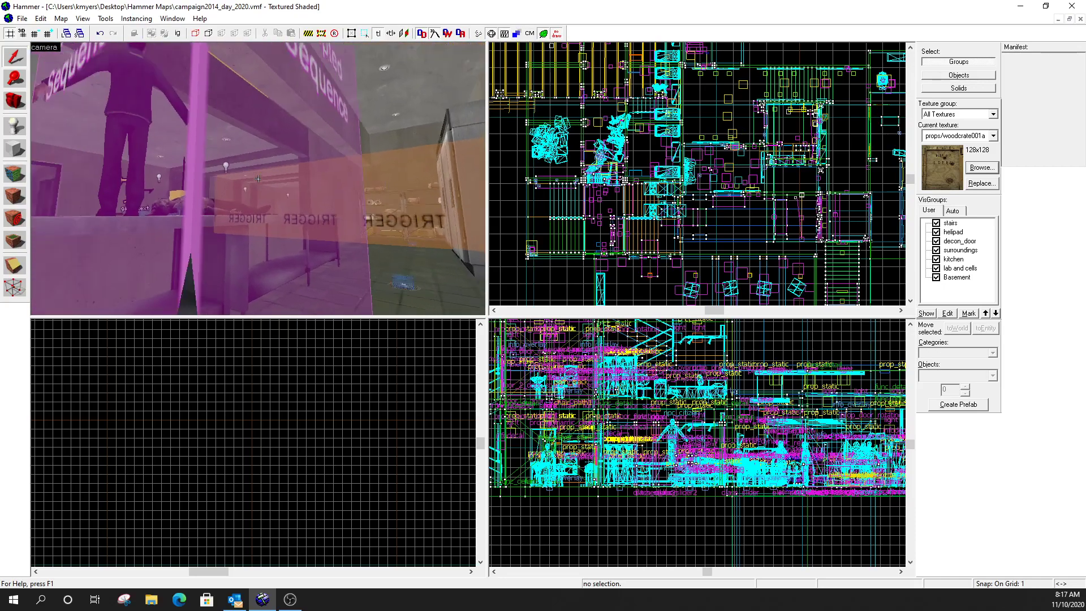
key("w")
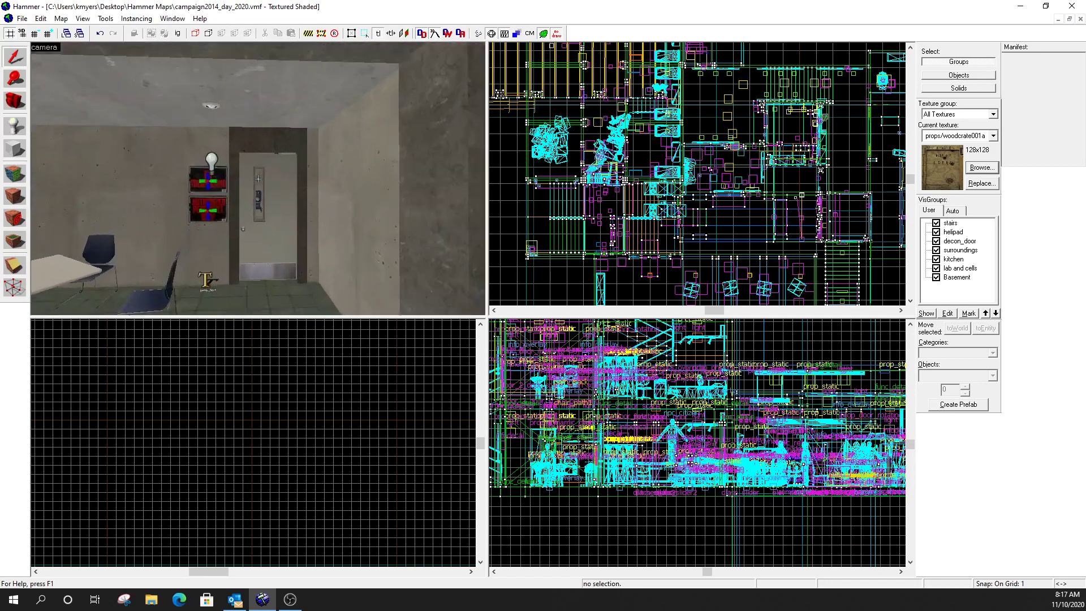
key("w")
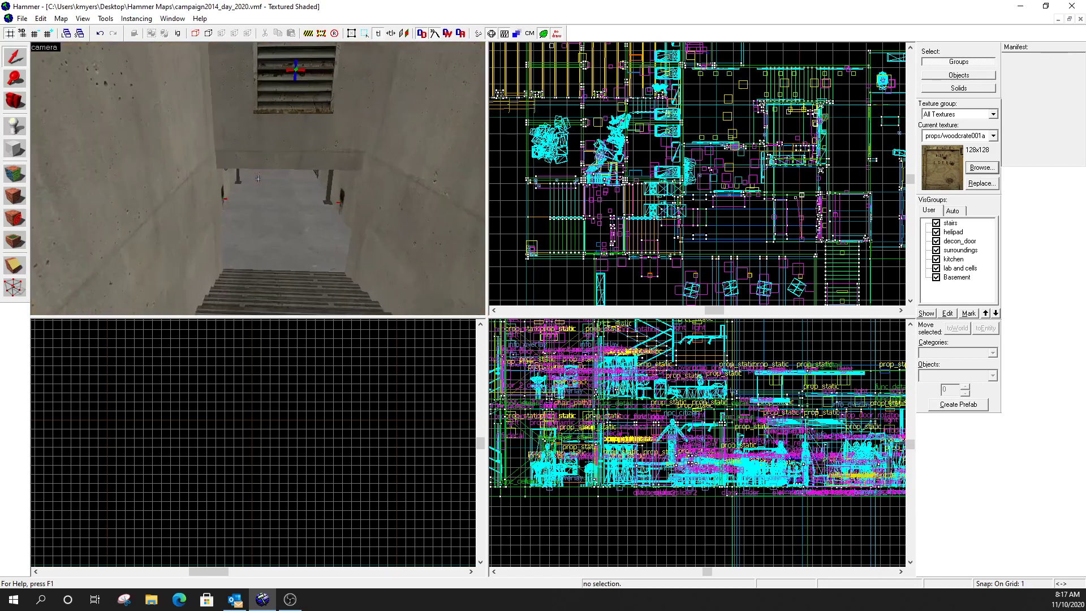
key("w")
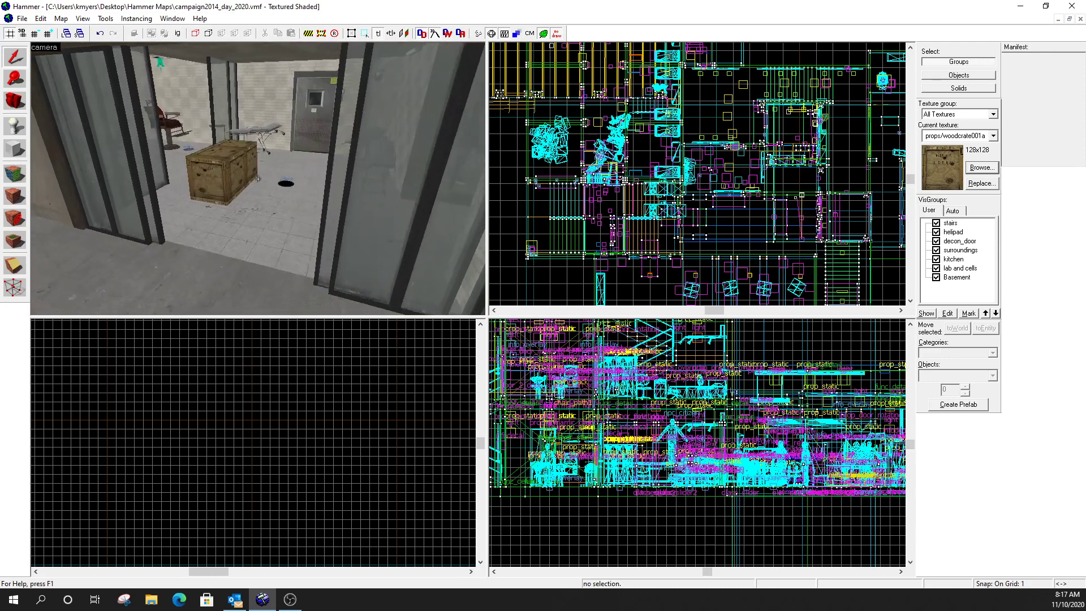
key("w")
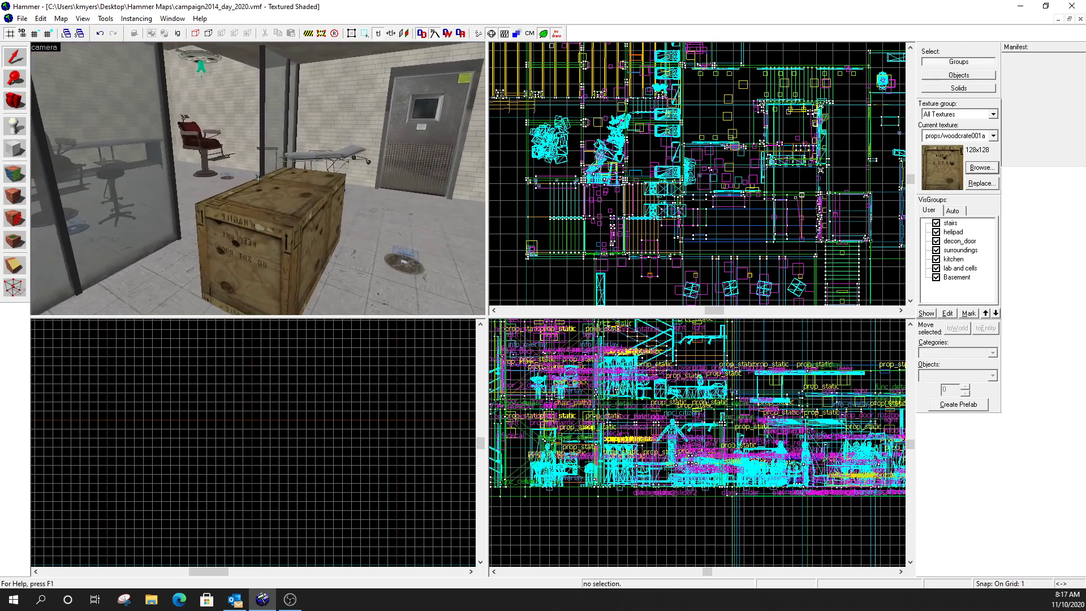
key("w")
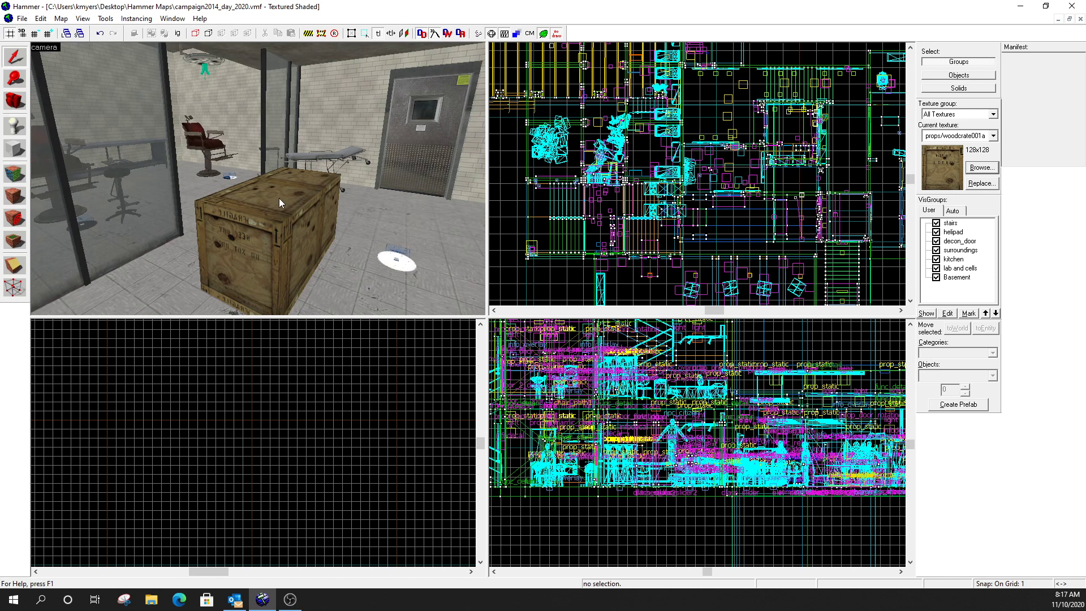
Select the wooden crate brush in the lab and check its VisGroup membership in the object properties.
left_click(279, 198)
key("alt+Return")
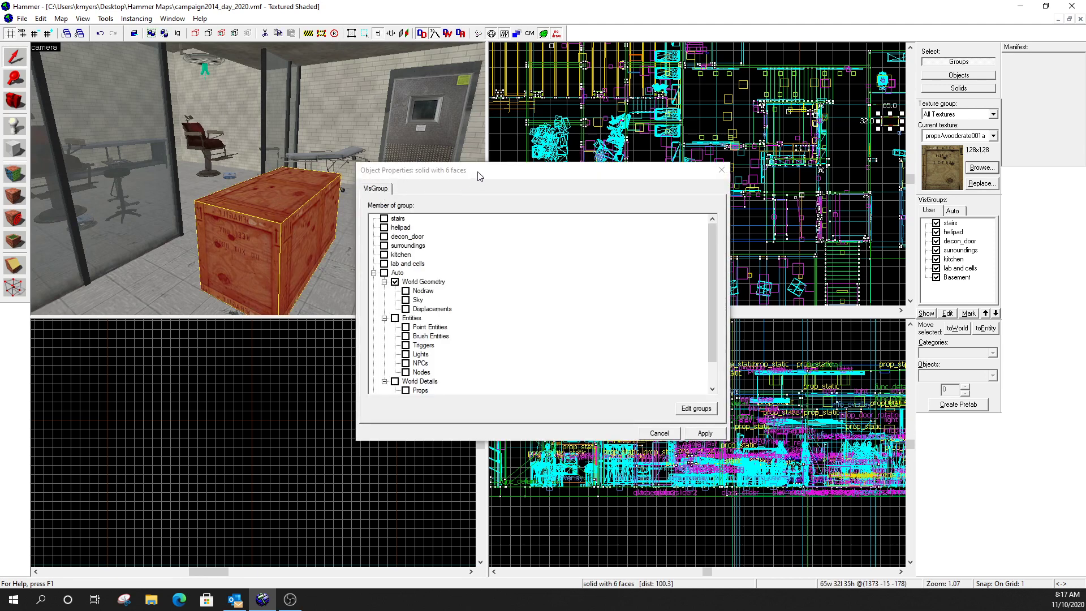
left_click(721, 170)
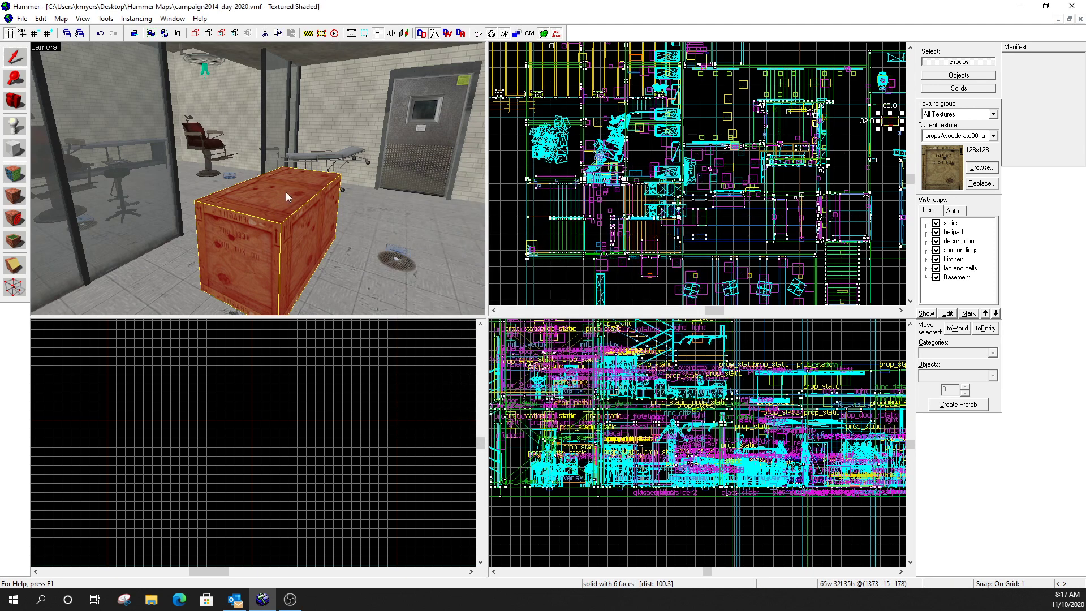
Check the VisGroup membership of the gurney prop behind the crate in its object properties.
double_click(341, 151)
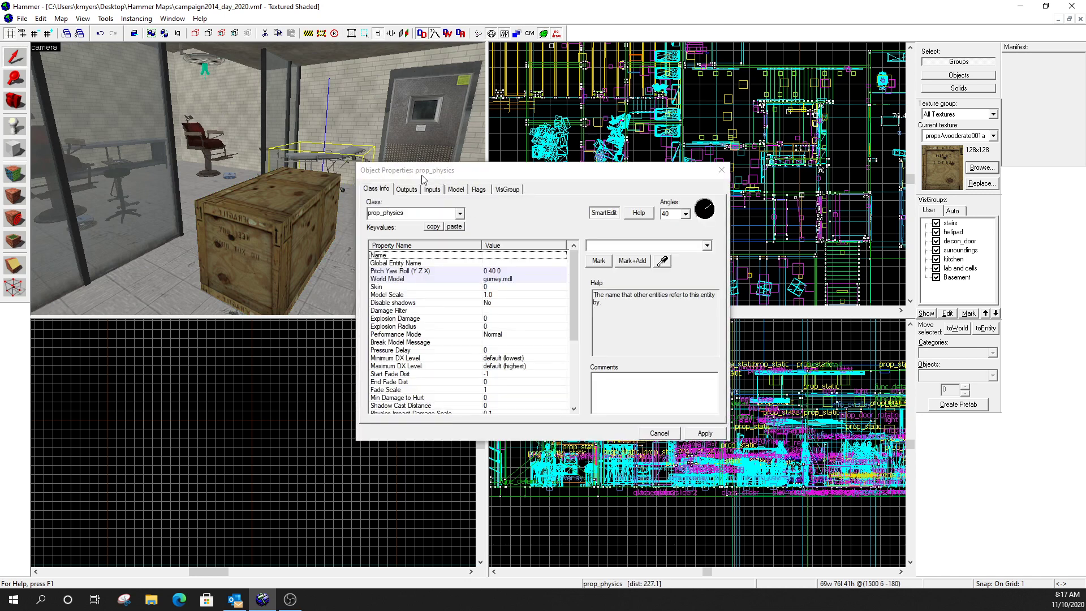
left_click(509, 192)
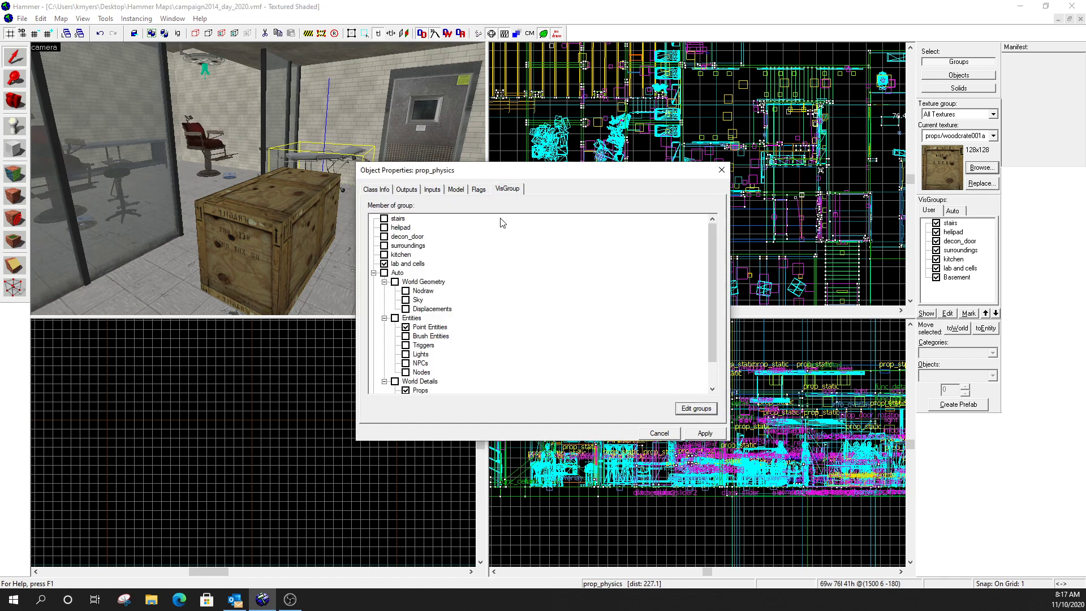
left_click(722, 169)
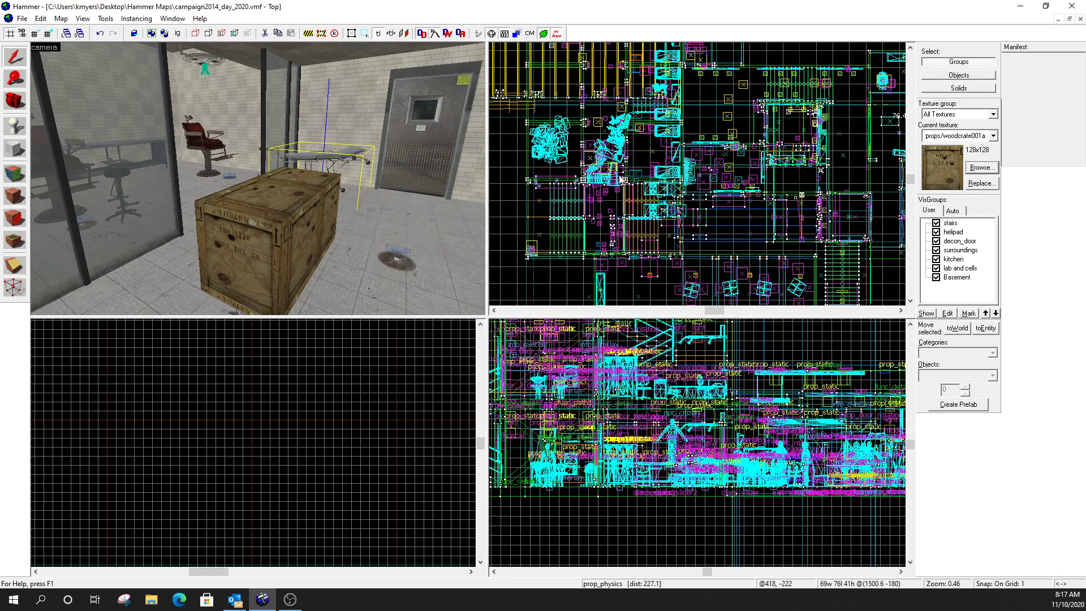
View the object properties of the floor grate overlay and the metal freezer door, closing each without changes.
double_click(399, 253)
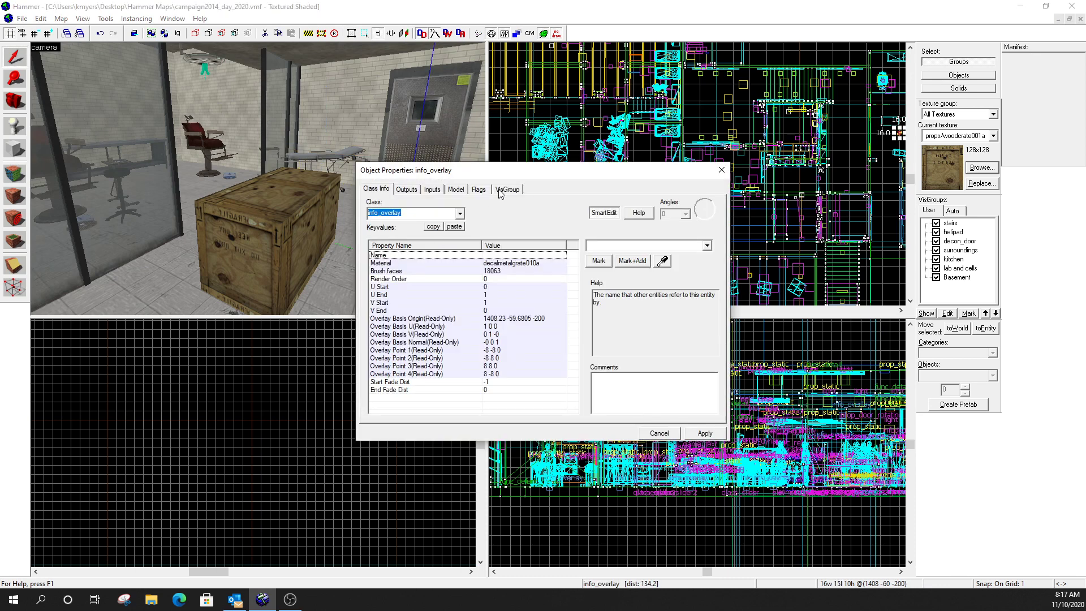
left_click(721, 170)
double_click(448, 133)
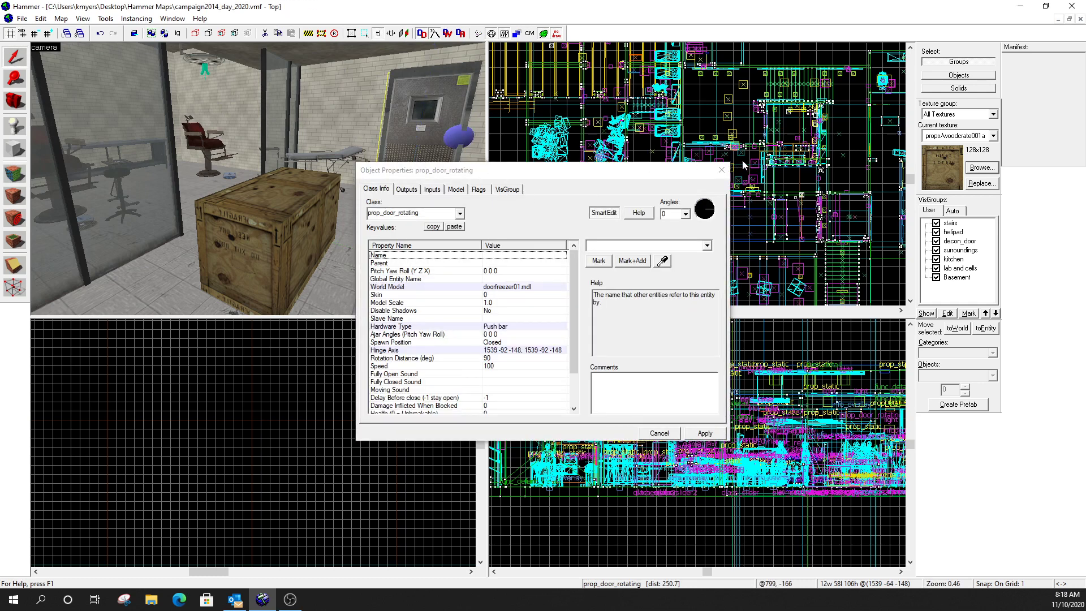
left_click(721, 170)
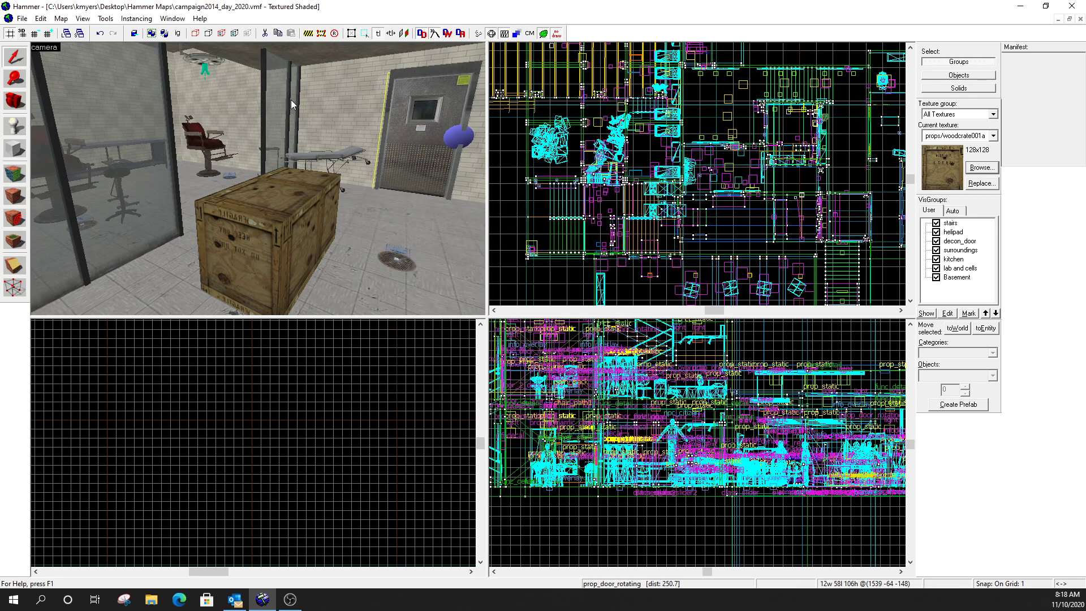
Check the VisGroup membership of the spotlight entity on the lab ceiling in its object properties.
double_click(205, 71)
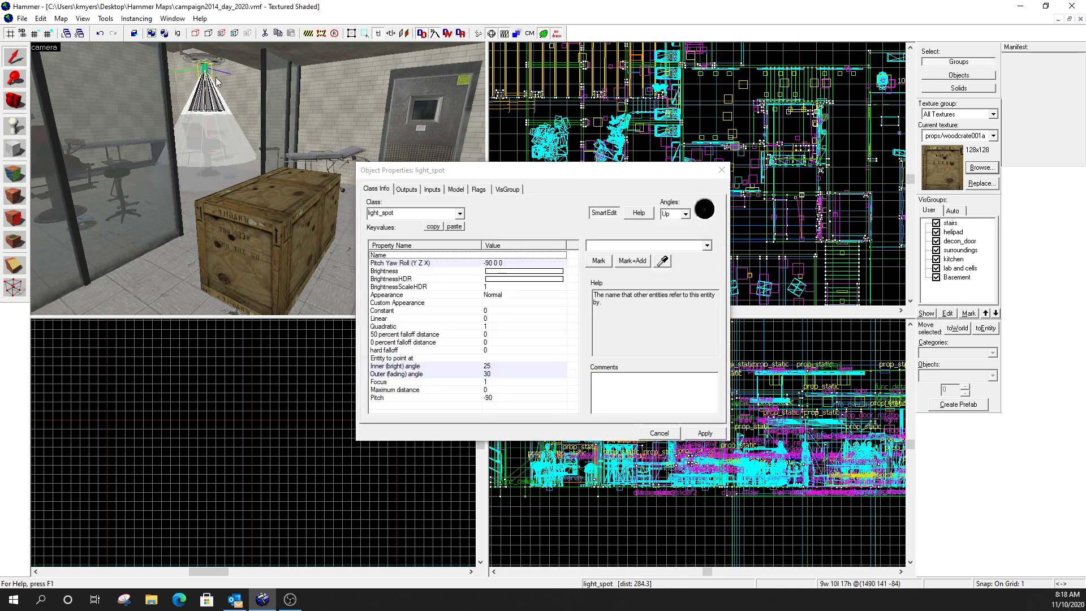
left_click(508, 190)
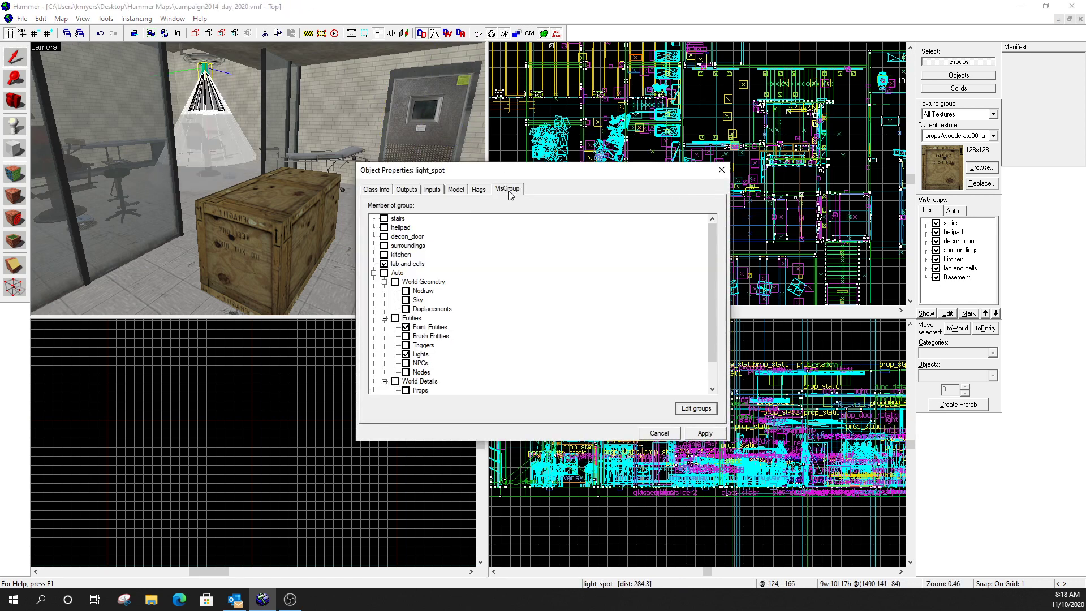
left_click(721, 170)
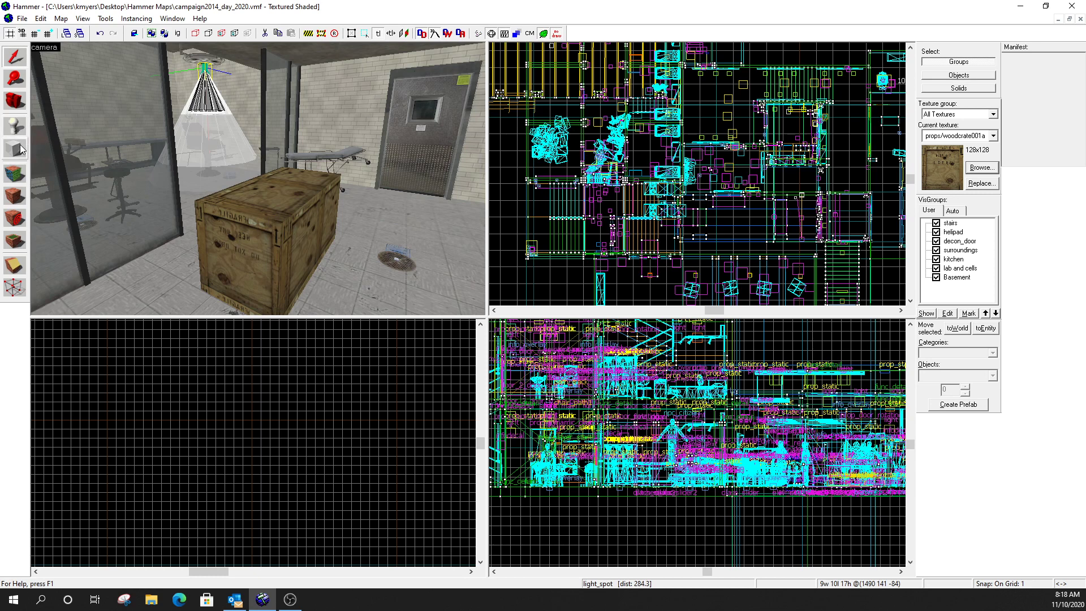
Open the wooden crate's object properties and try assigning the crate to the stairs VisGroup.
double_click(295, 195)
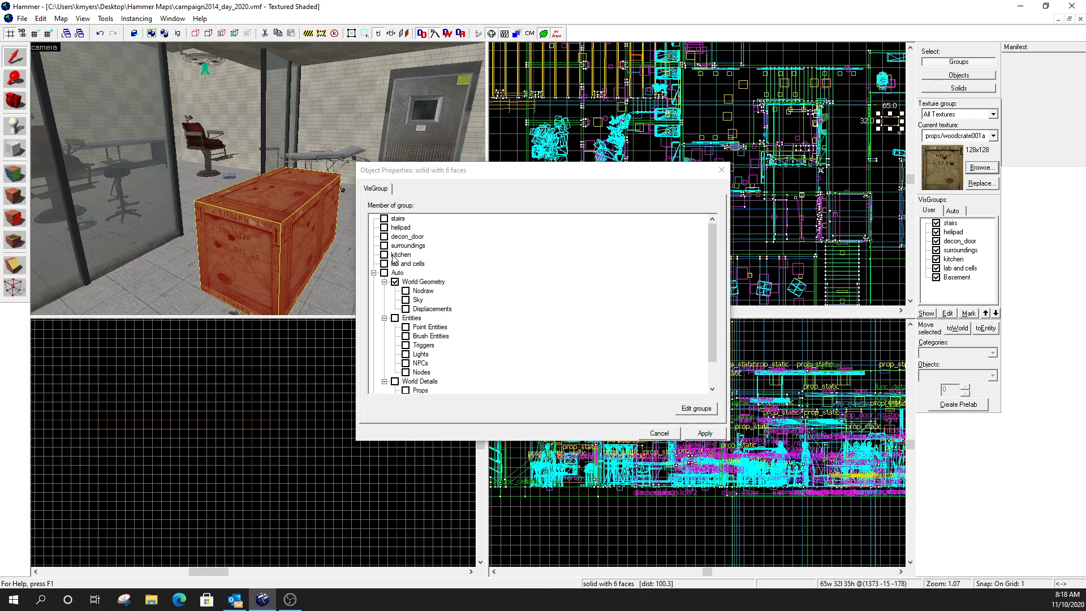
left_click(385, 219)
left_click(311, 205)
left_click(385, 220)
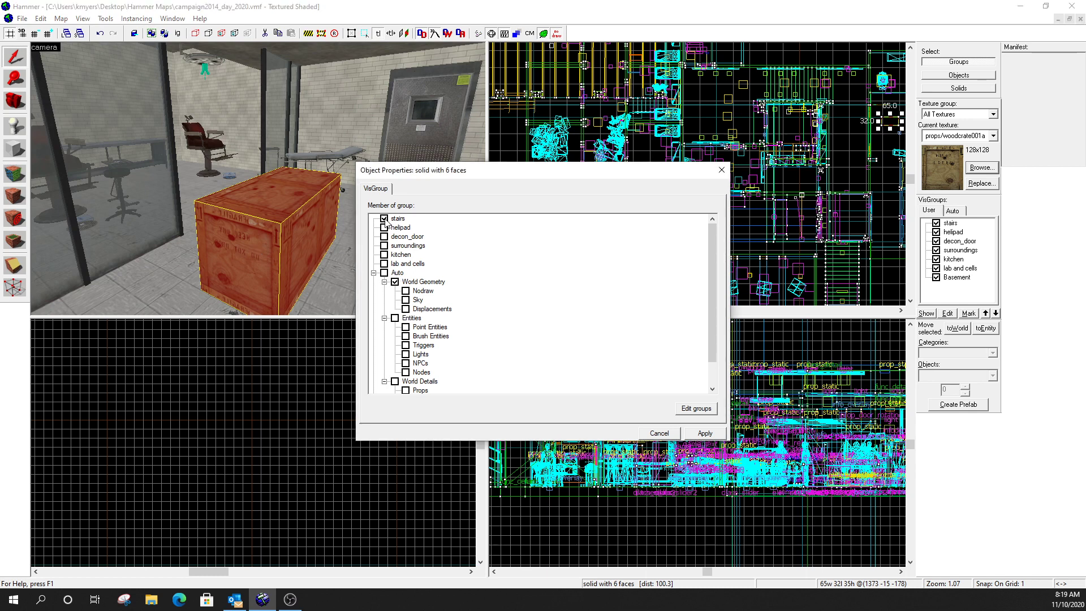
left_click(384, 219)
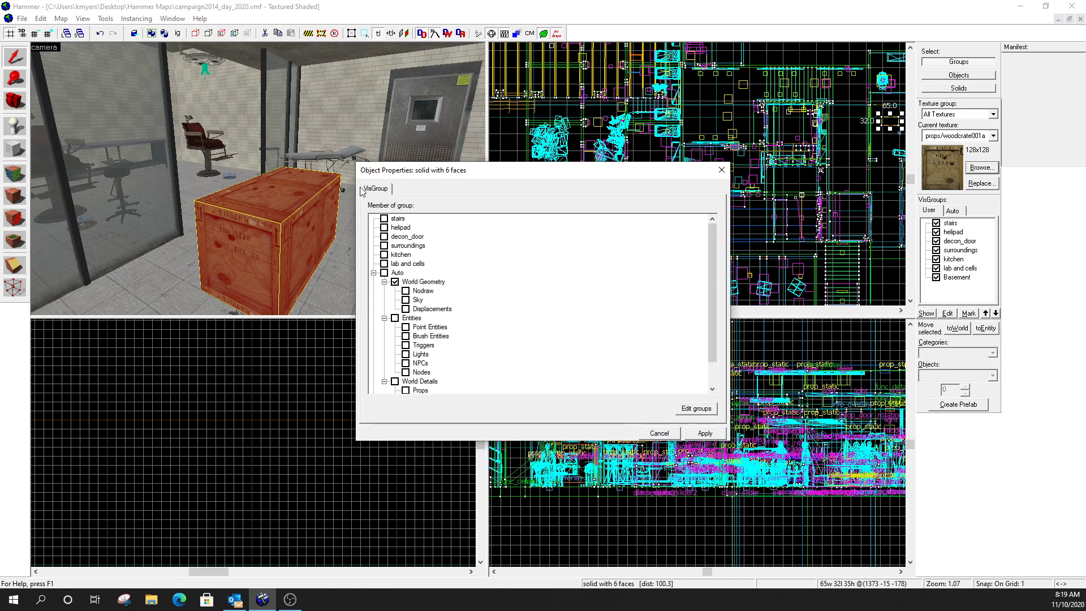
Create a new user VisGroup named morgue from the crate's VisGroup properties.
left_click(701, 412)
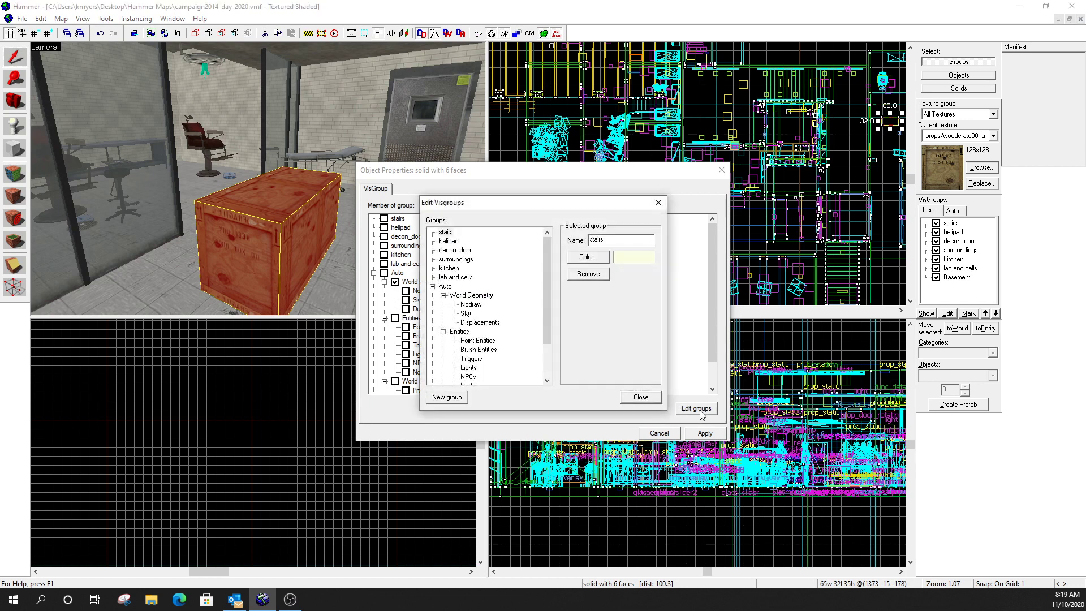
left_click(445, 397)
left_click_drag(628, 239, 566, 239)
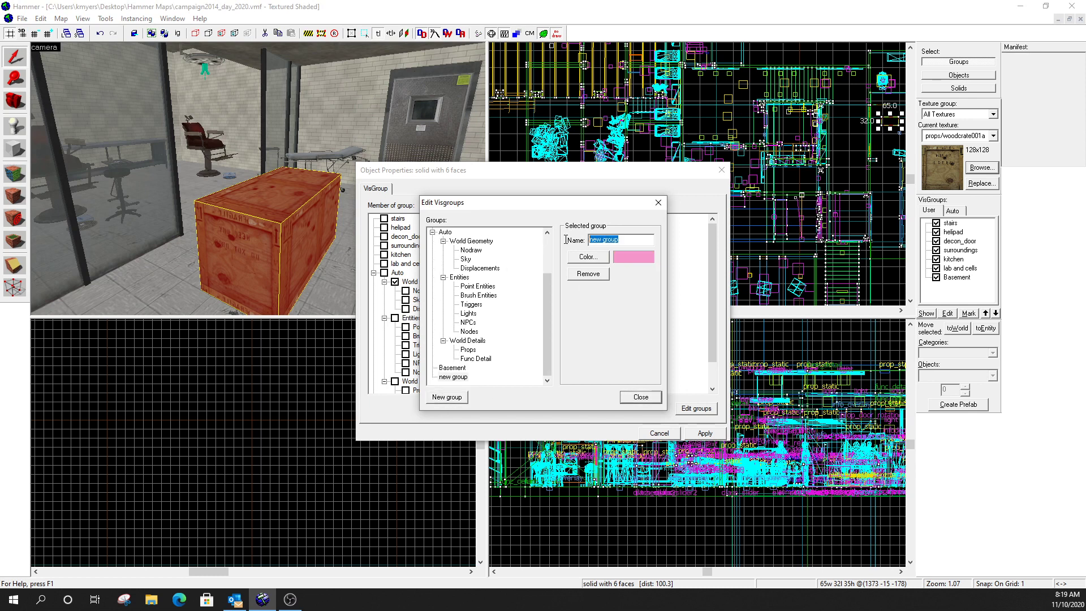
type("mot")
type("gue")
left_click(634, 397)
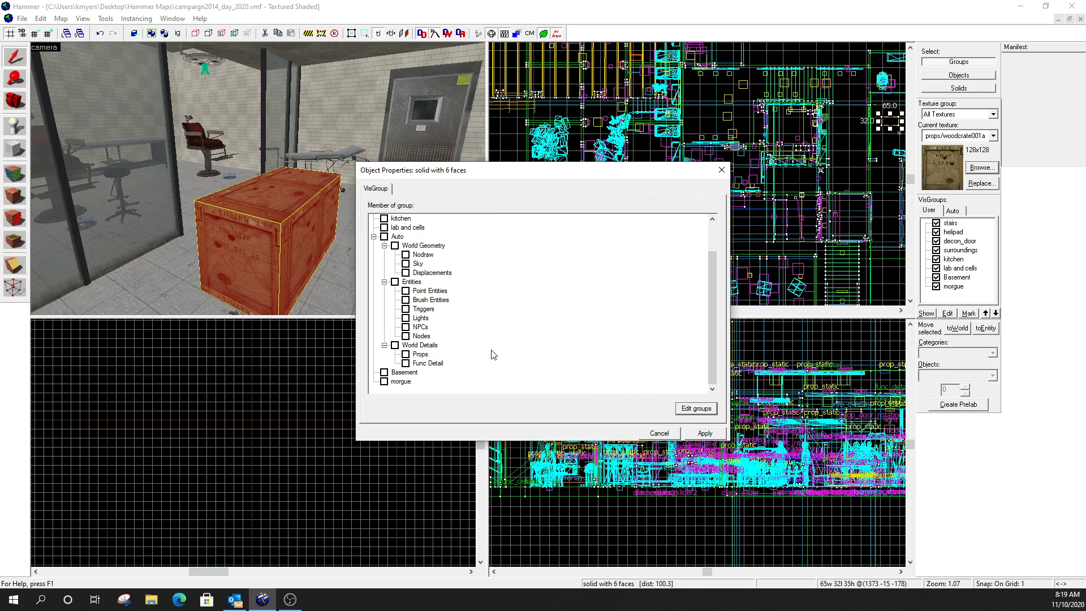
Assign the wooden crate to the morgue VisGroup and apply the change.
left_click(383, 382)
left_click(701, 435)
left_click(279, 208)
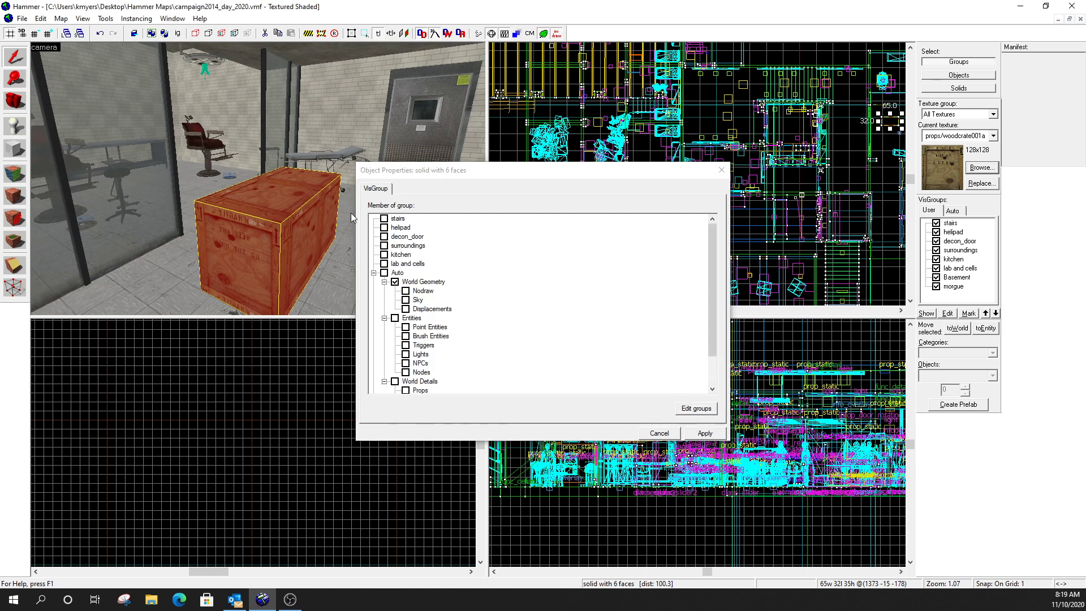
Add the crate to the Basement and lab and cells VisGroups as well, apply, and close its properties.
scroll(516, 283, "down", 2)
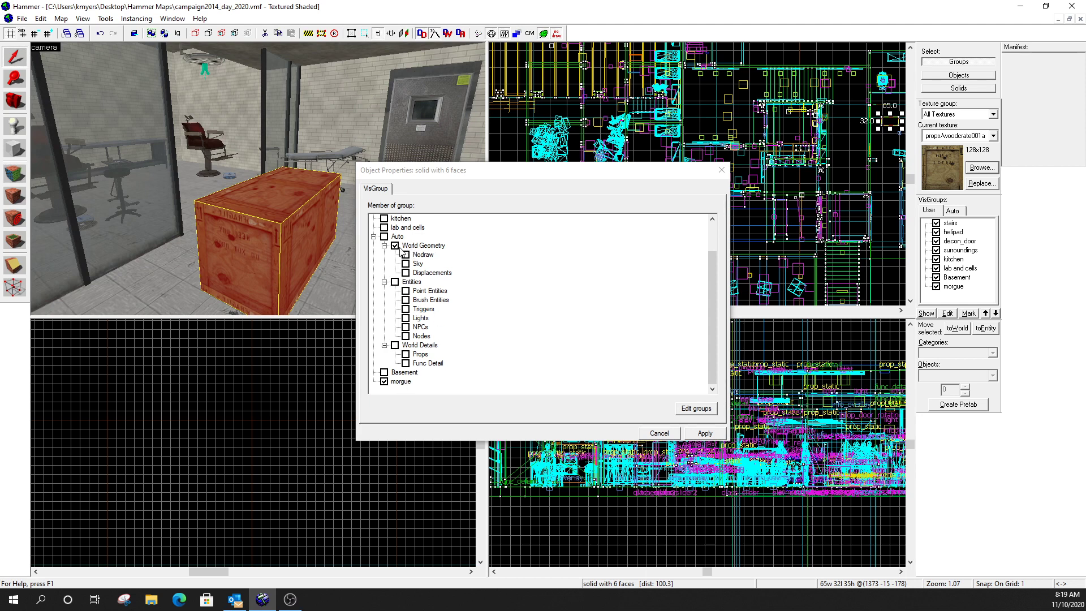
left_click(384, 372)
left_click(386, 228)
left_click(704, 434)
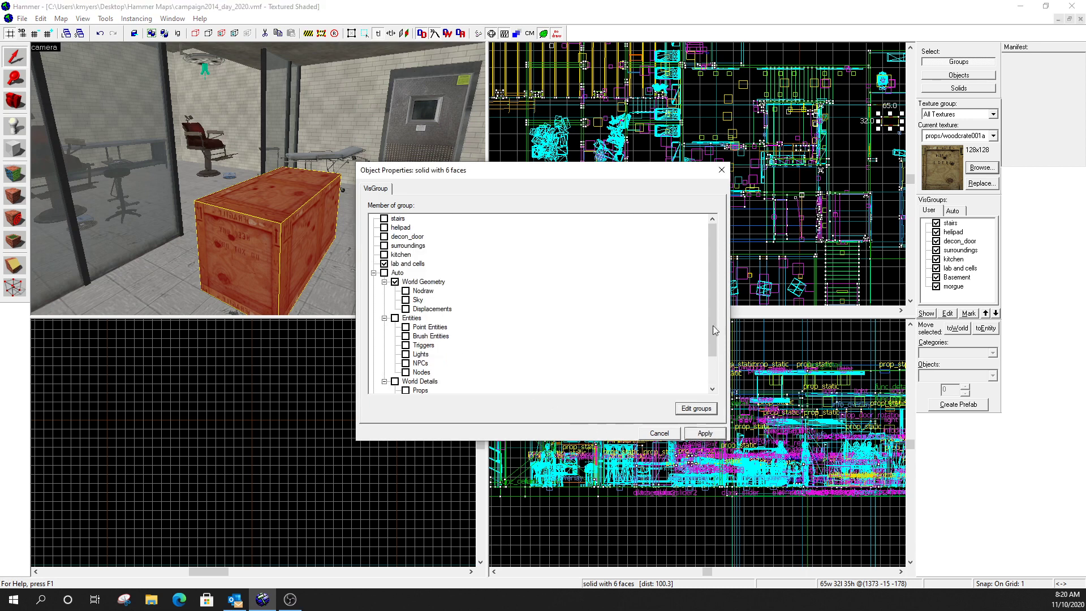
left_click(722, 170)
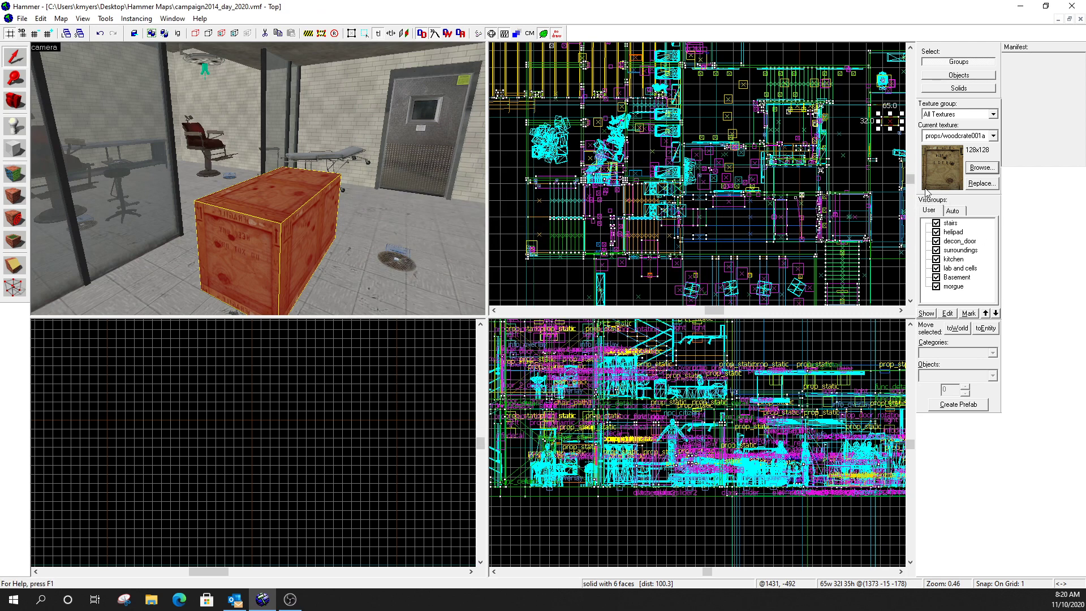
Hide and show the morgue VisGroup, and do the same with Basement, to check how each affects the crate.
left_click(936, 287)
left_click(936, 287)
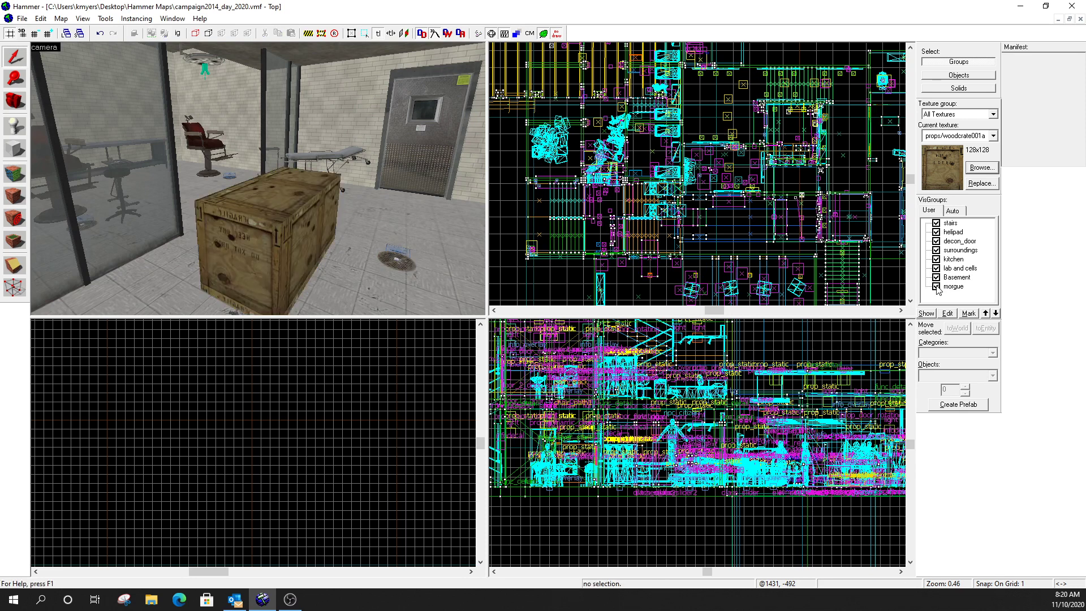
left_click(937, 277)
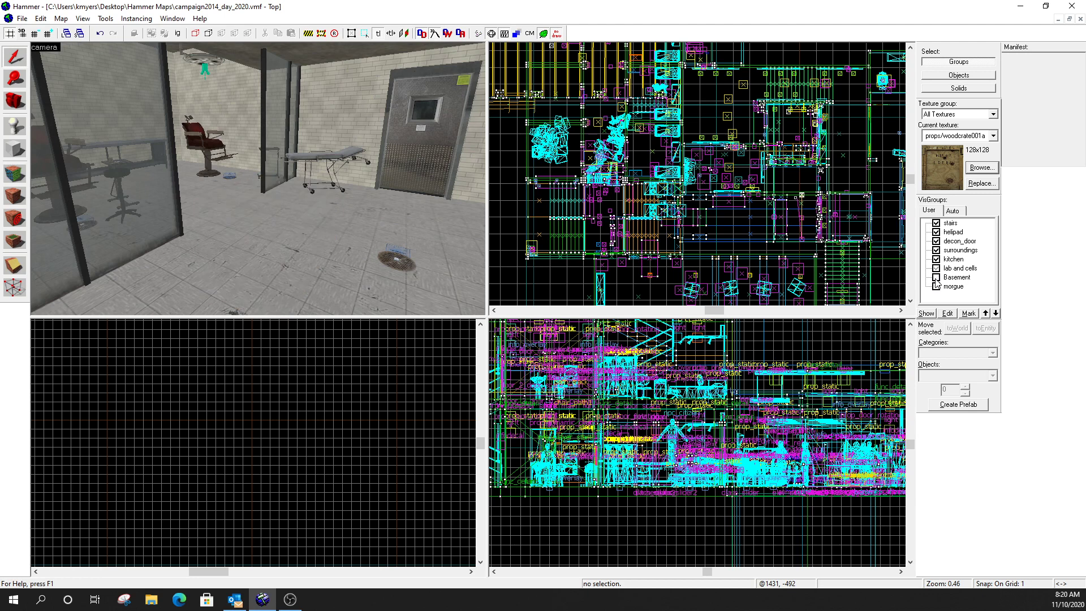
left_click(937, 278)
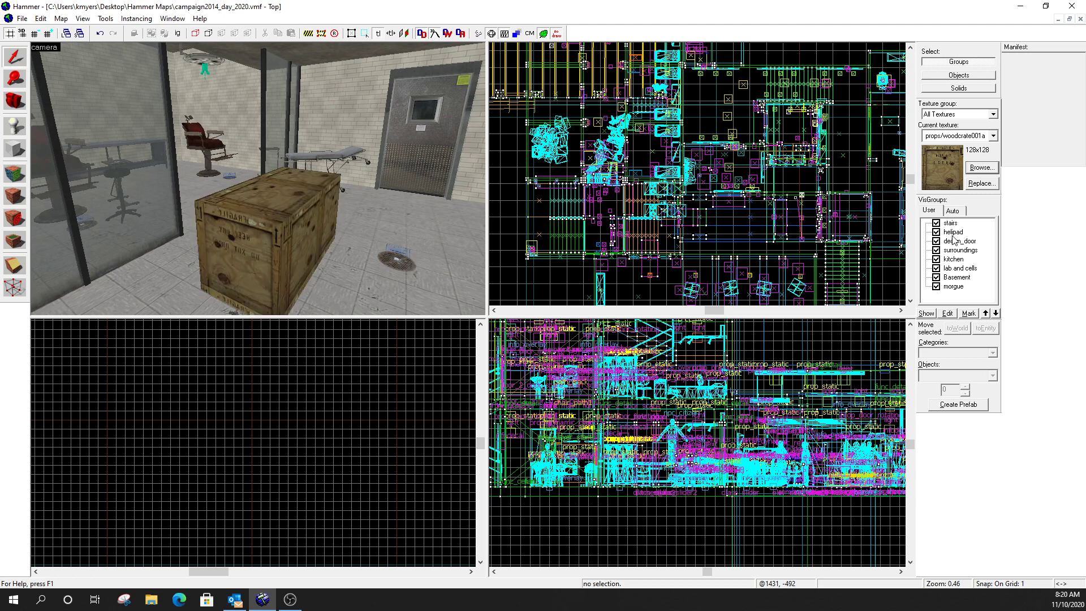
Hide and show the World Geometry auto VisGroup to check its effect on the lab, and return to the user VisGroups.
left_click(954, 211)
scroll(970, 249, "up", 2)
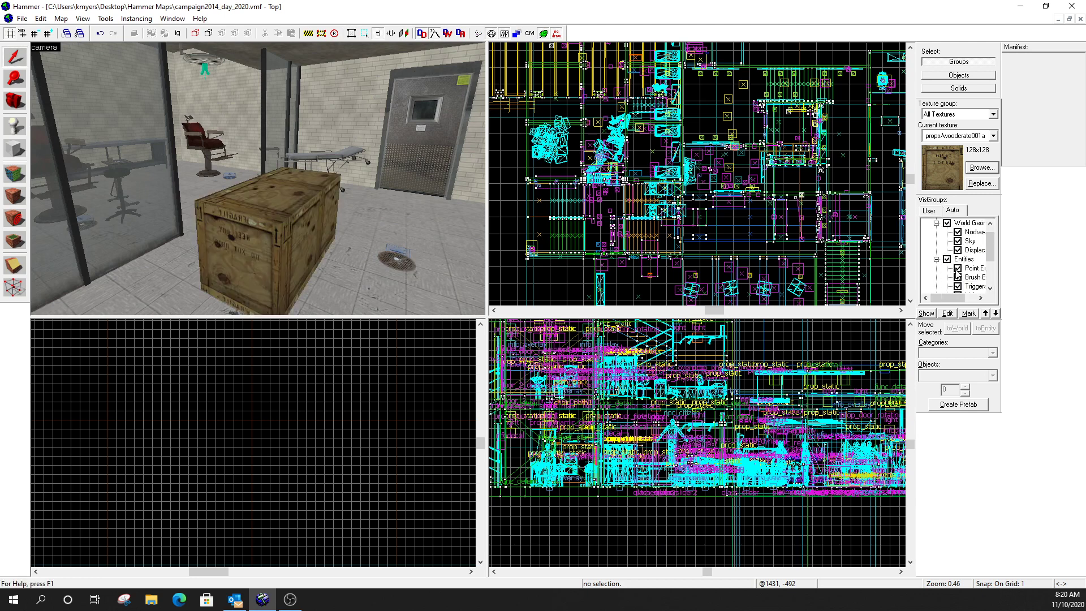
scroll(969, 258, "up", 1)
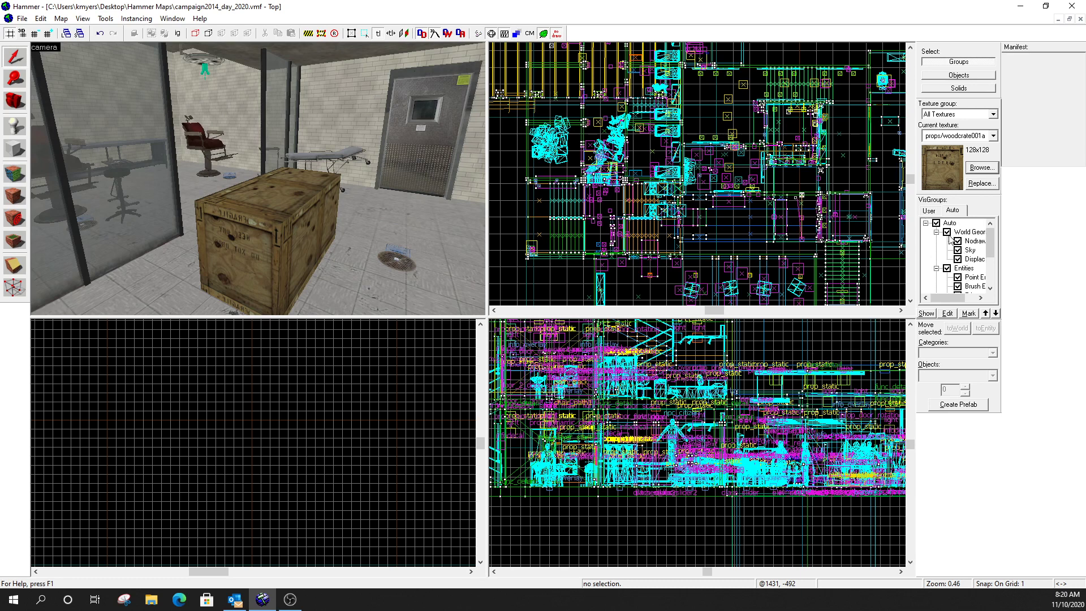
left_click(947, 232)
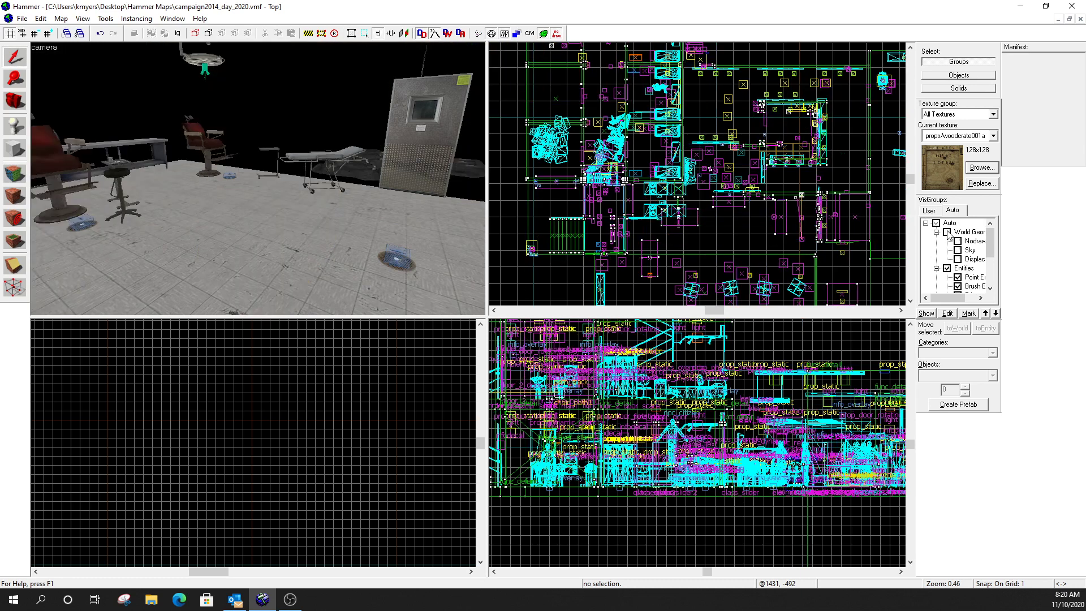
left_click(947, 232)
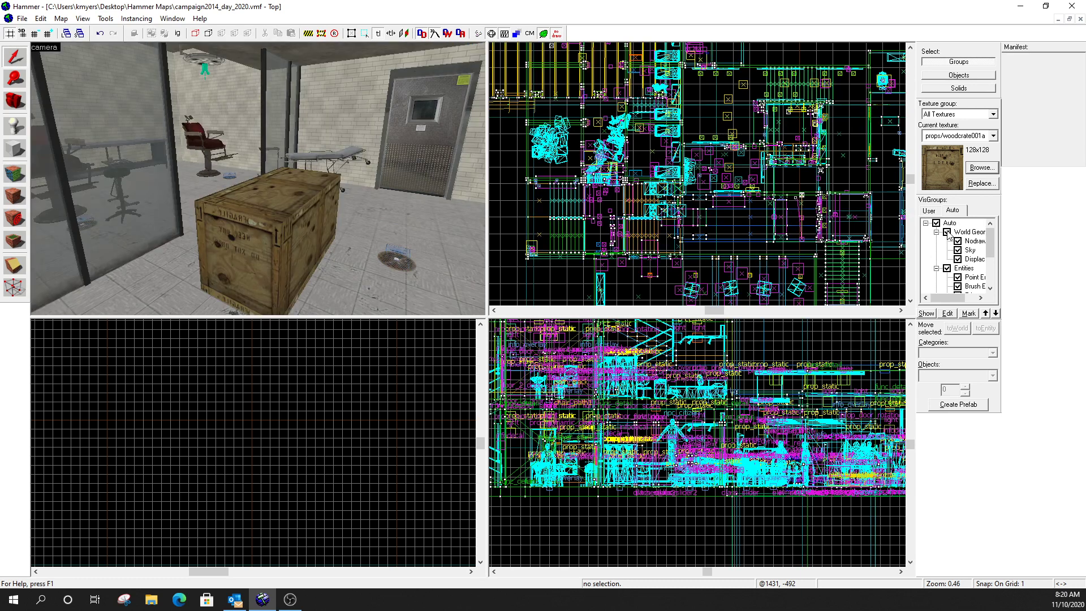
left_click(929, 210)
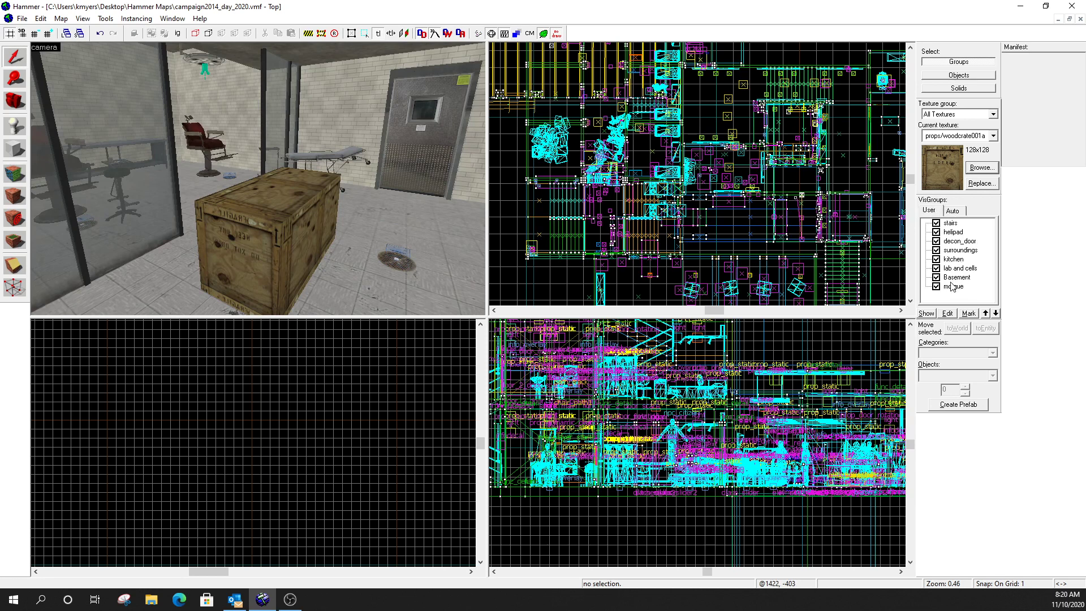
Remove the wooden crate from the Basement VisGroup in its object properties, apply the change, and close the dialog.
left_click(279, 195)
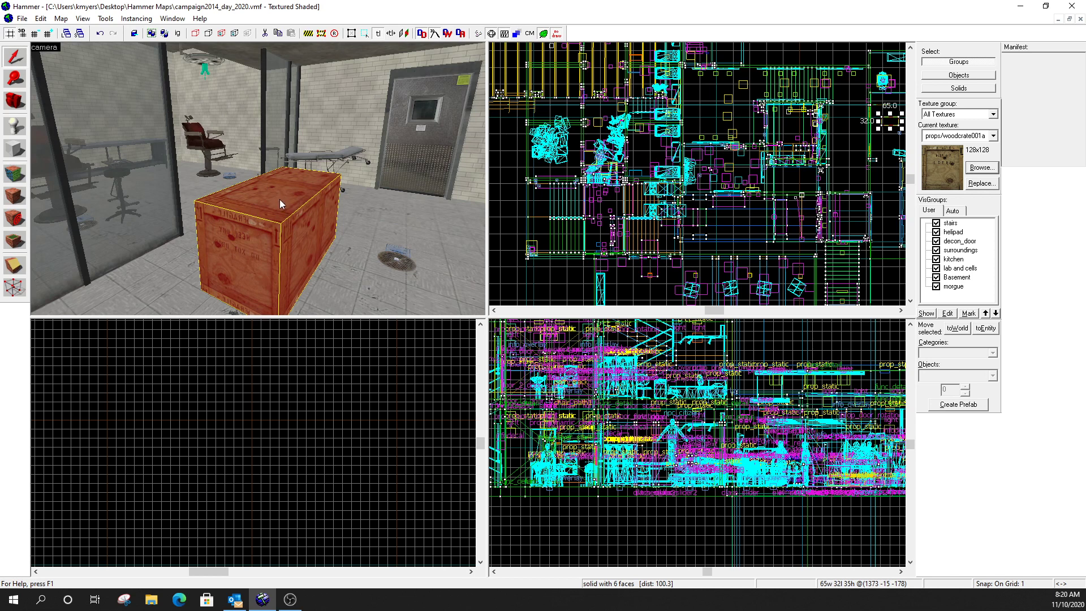
key("alt+Return")
scroll(455, 300, "down", 2)
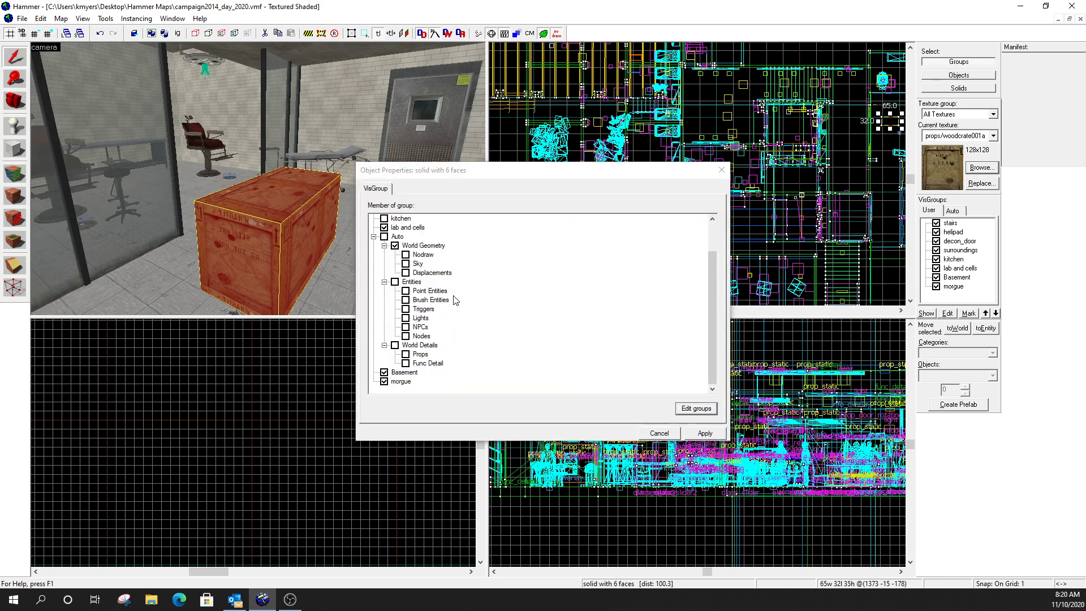
left_click(385, 373)
scroll(508, 368, "up", 2)
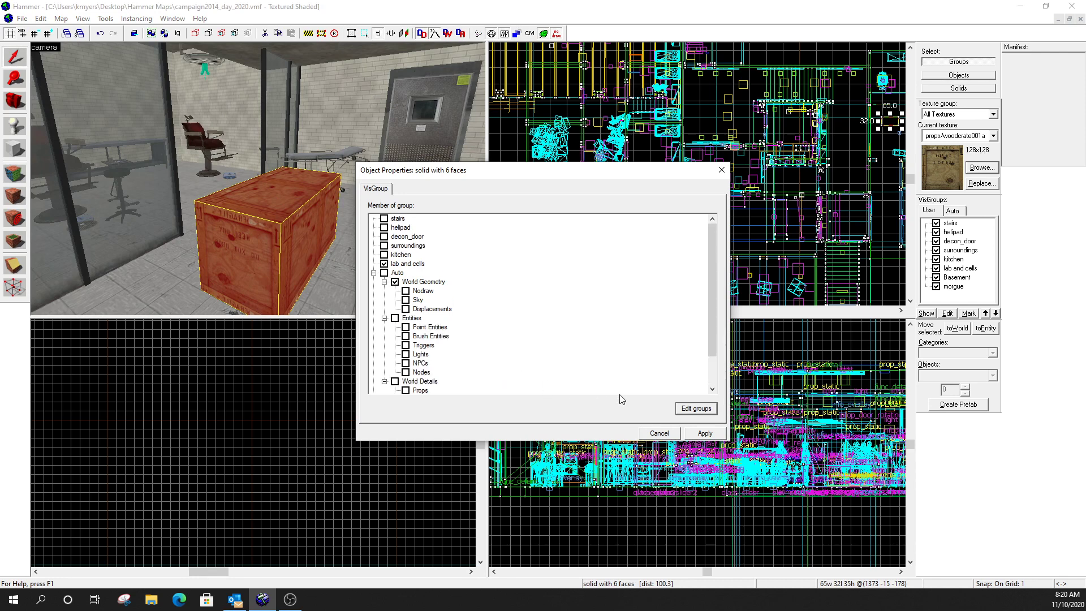
left_click(703, 434)
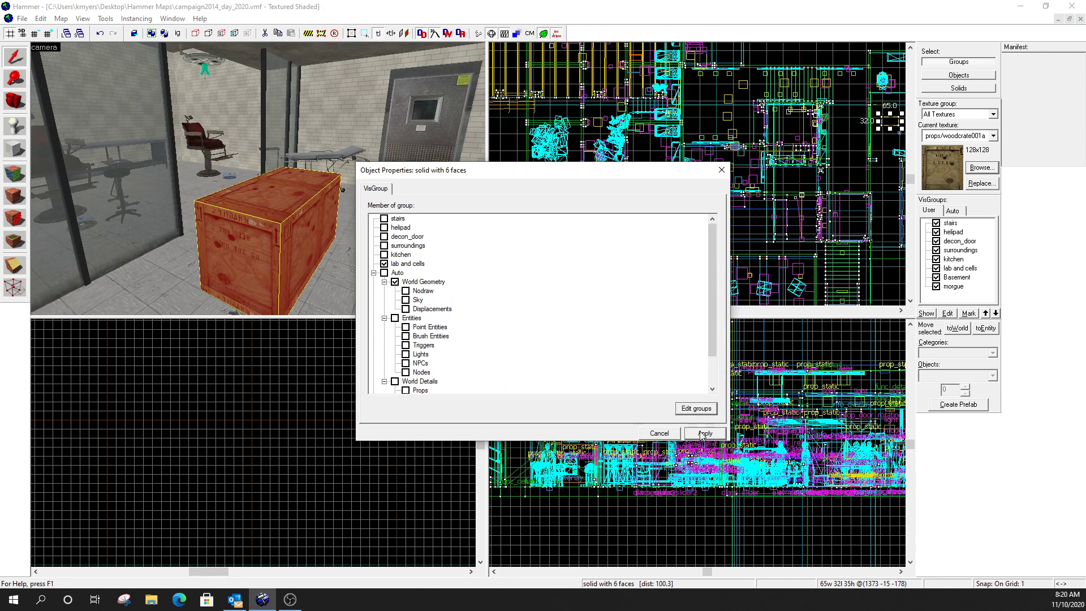
left_click(721, 170)
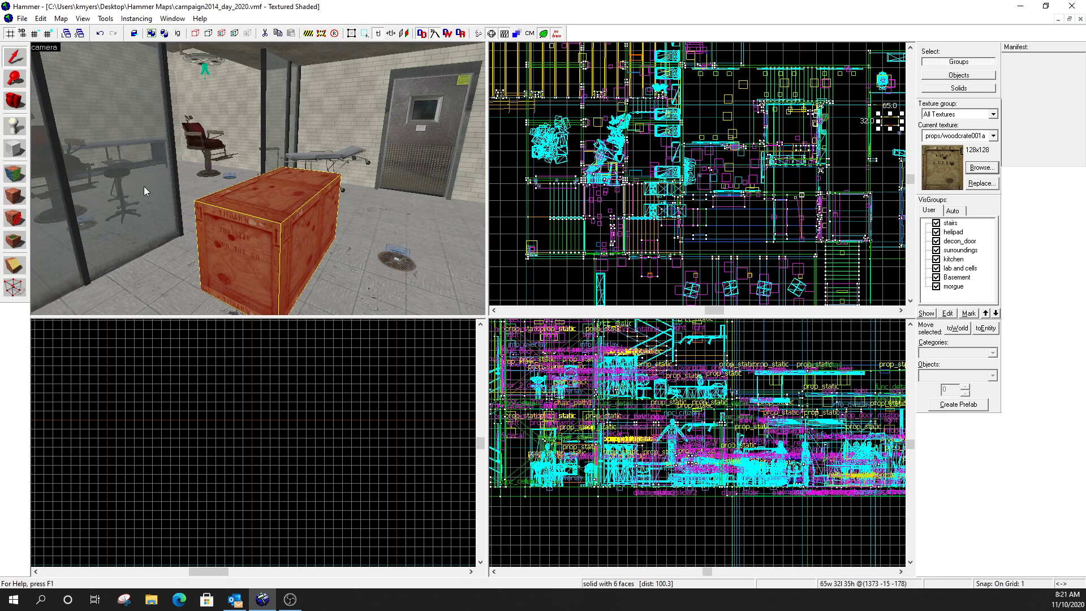
Fly the camera out of the lab through the stairwell, guard area, cells and corridors to survey the map.
key("d")
key("z")
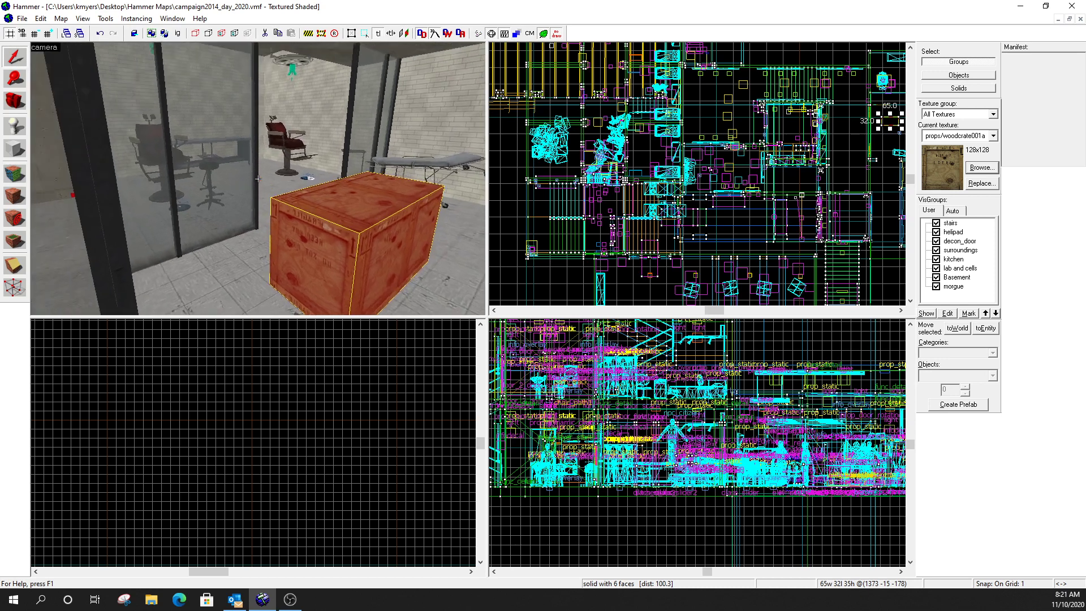
key("w")
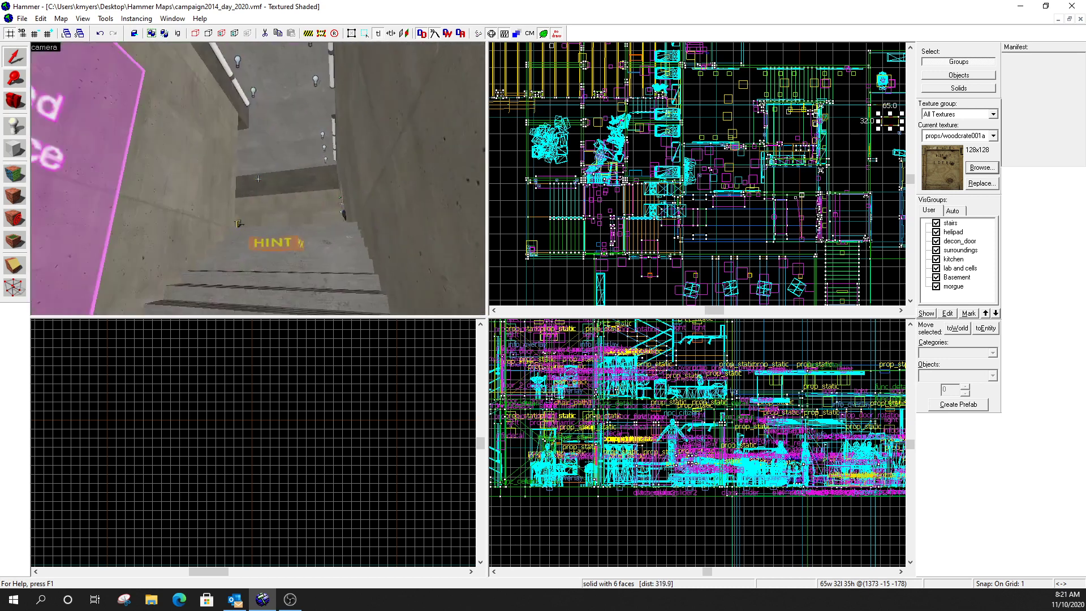
key("w")
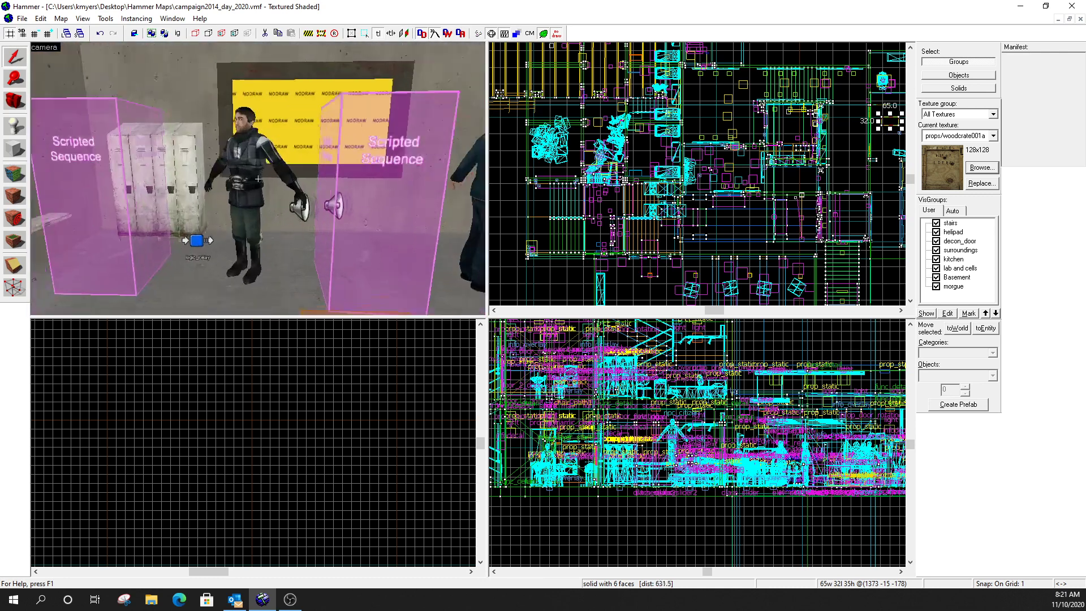
key("s")
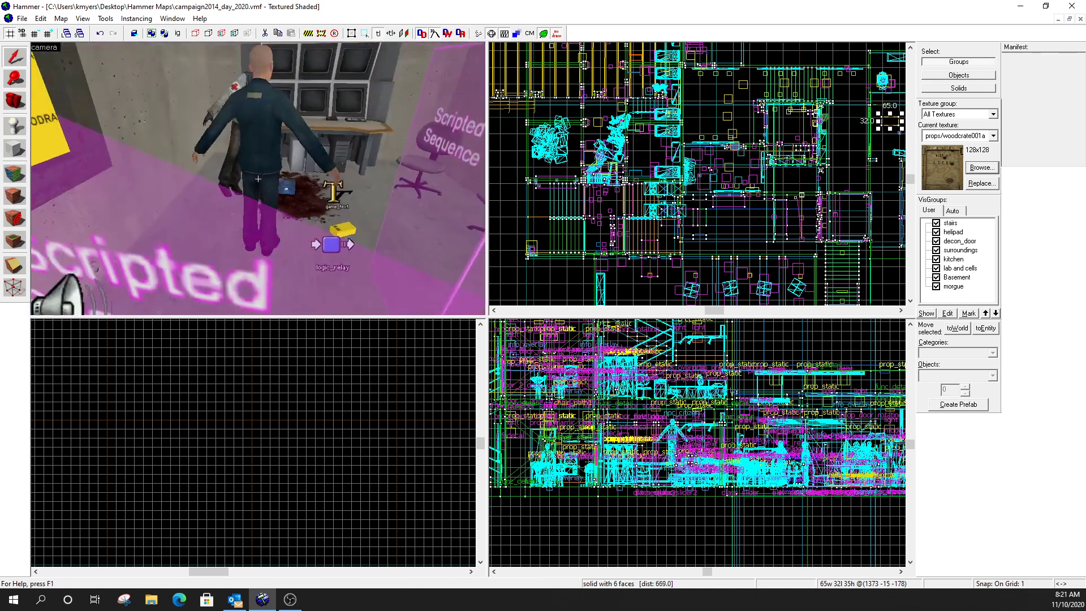
key("w")
key("w")
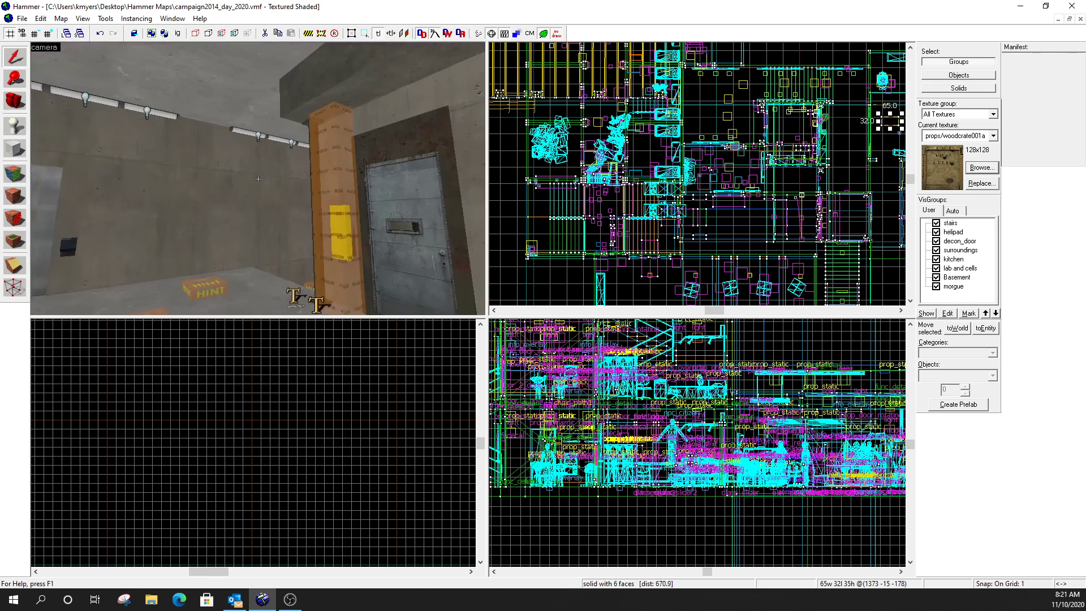
key("w")
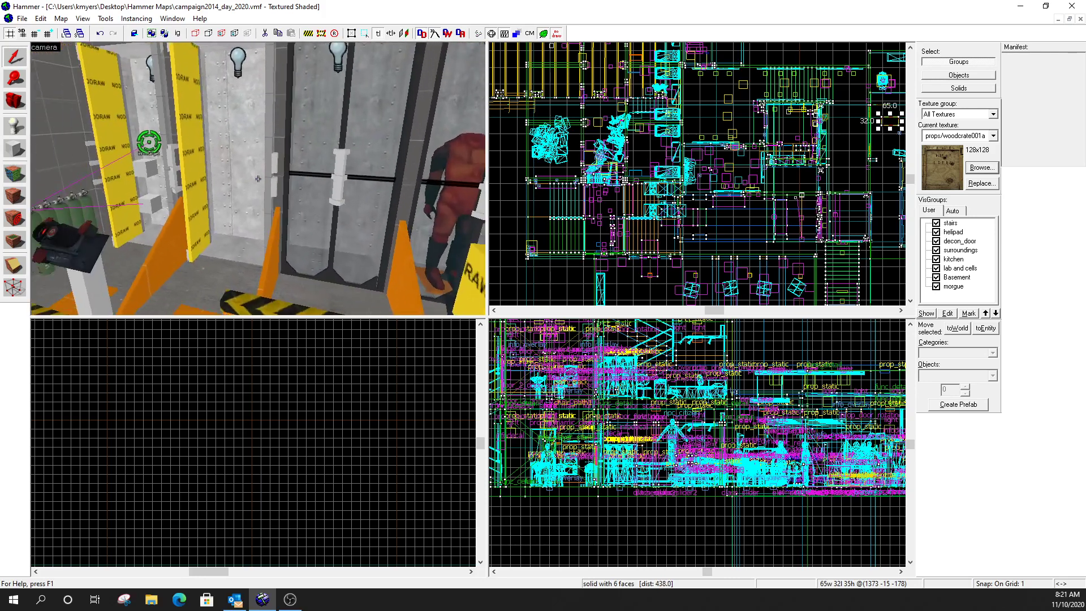
key("w")
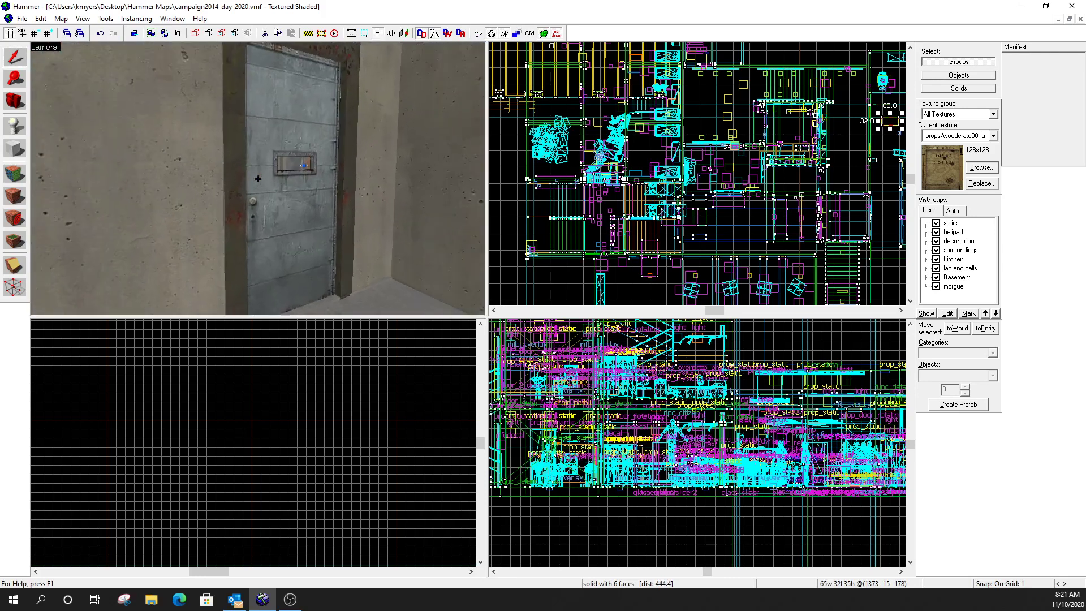
key("w")
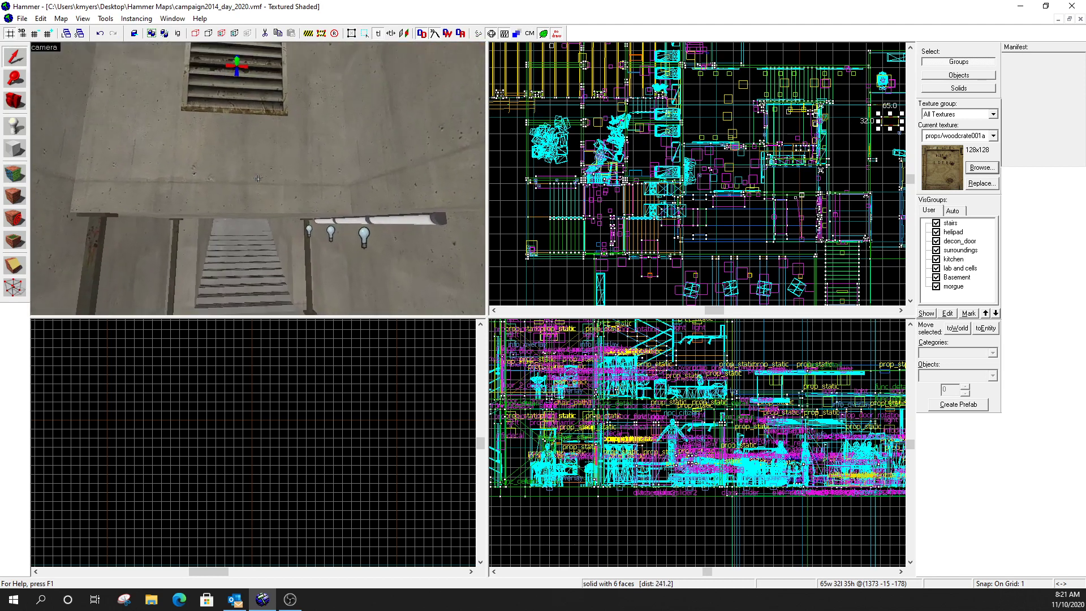
key("w")
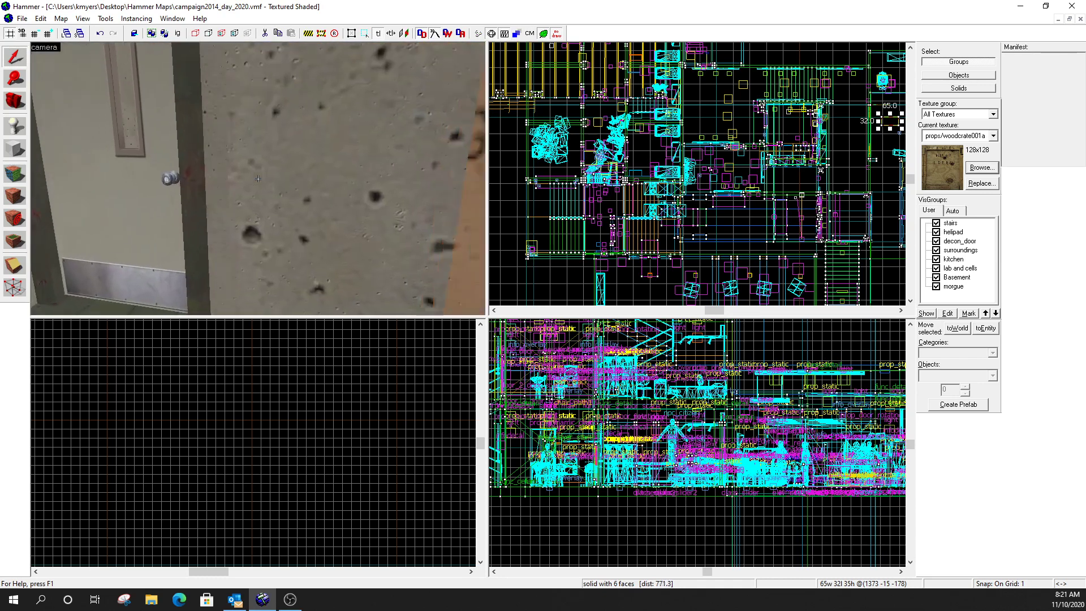
Check from the cafeteria's kitchen counter how hiding and showing the Entities auto VisGroup affects the map, and do the same with the whole Auto group.
key("w")
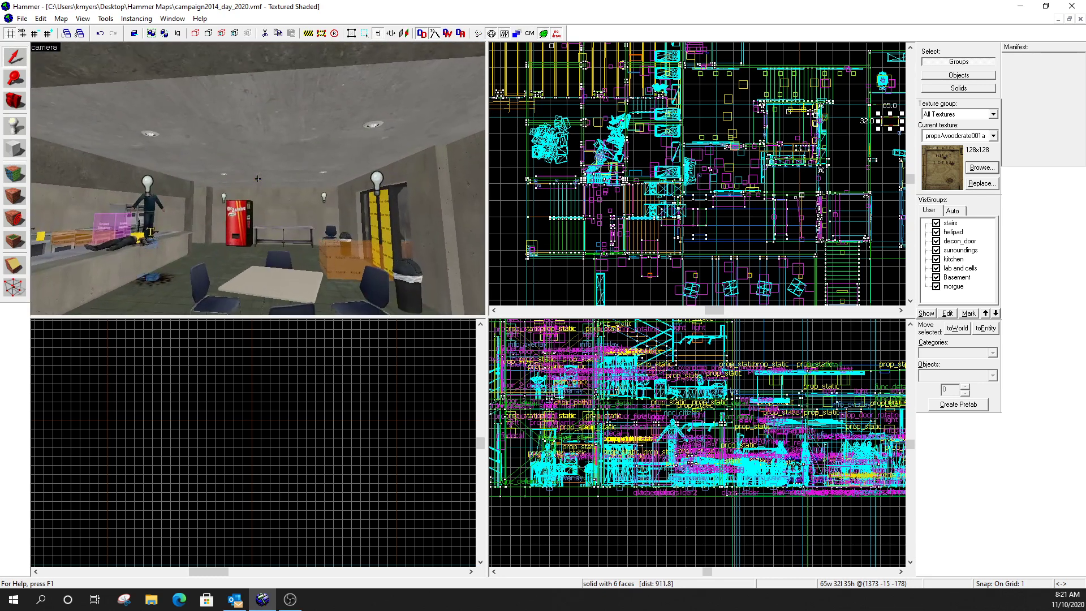
key("w")
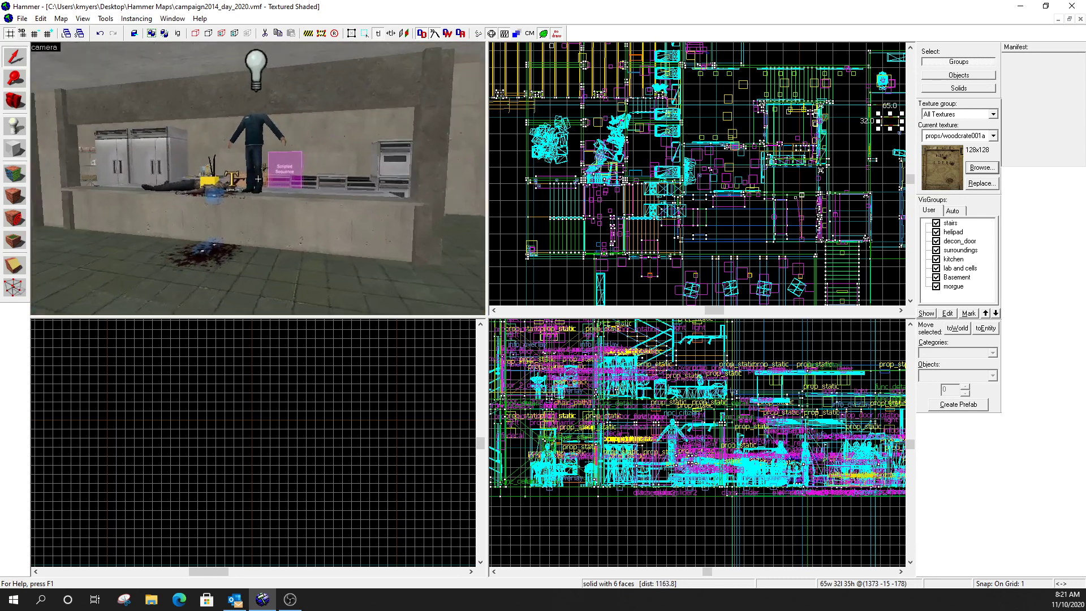
key("d")
key("z")
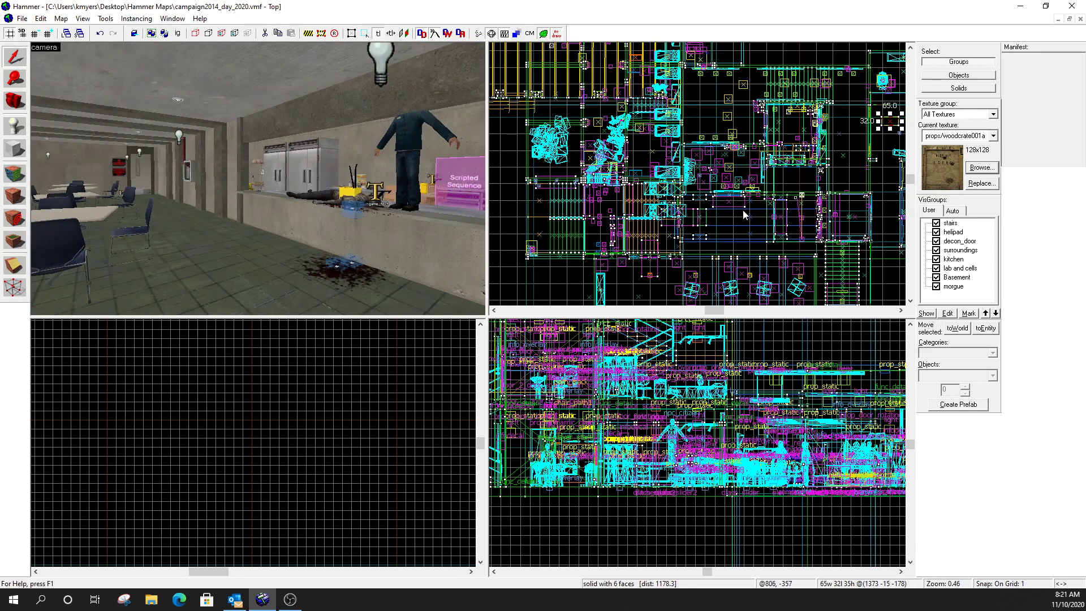
left_click(952, 211)
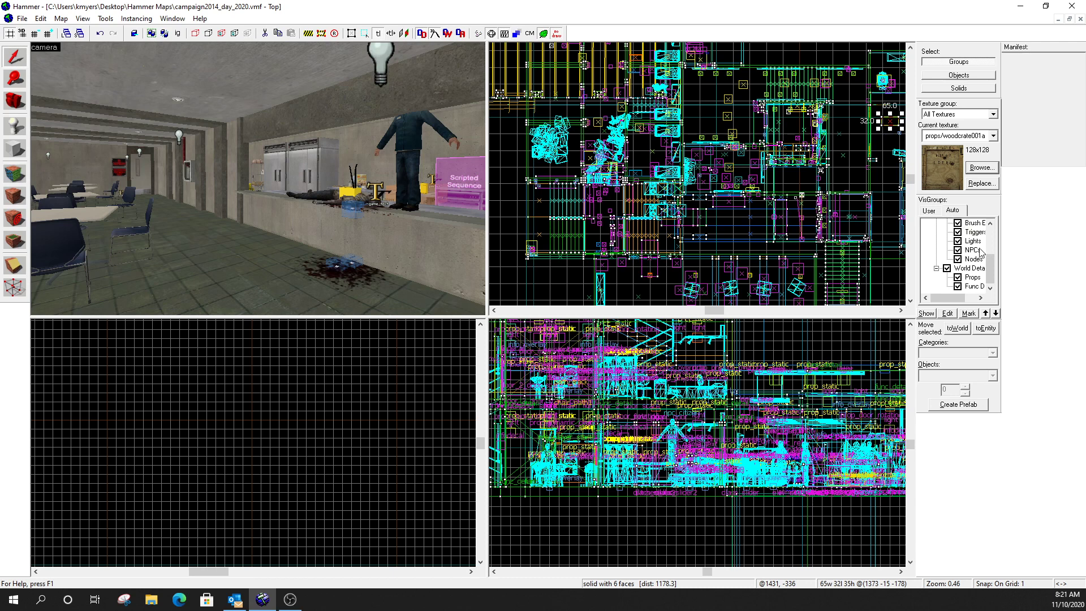
scroll(975, 291, "down", 2)
scroll(976, 291, "up", 2)
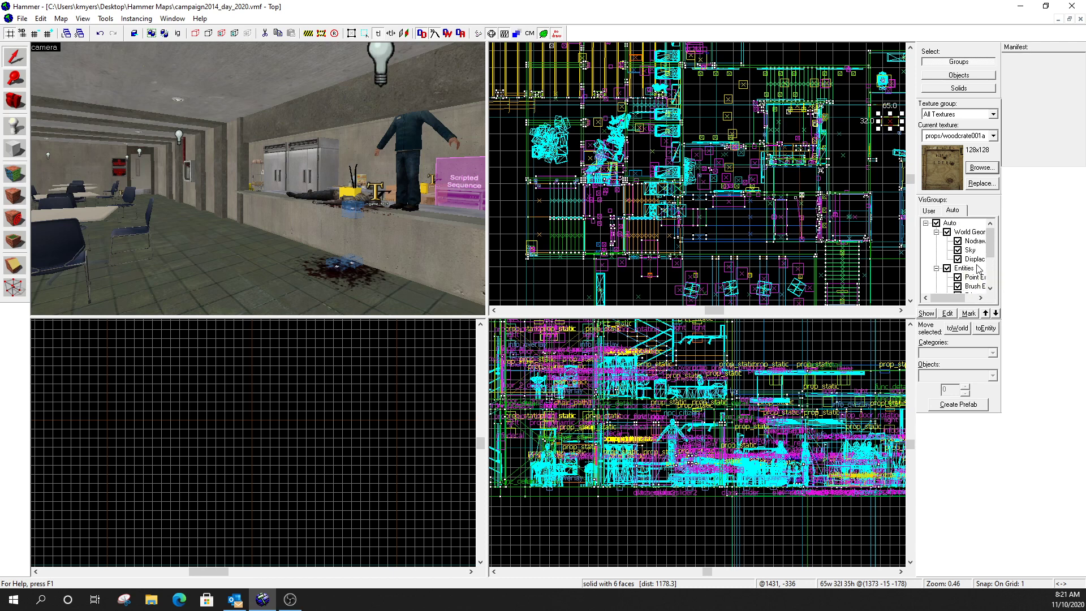
left_click(947, 268)
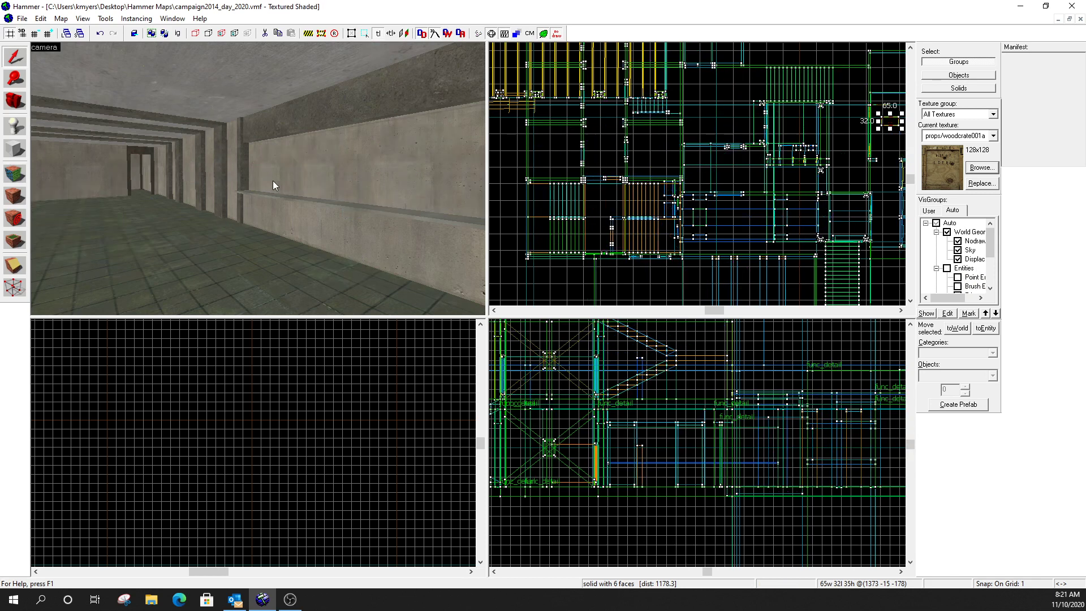
left_click(947, 268)
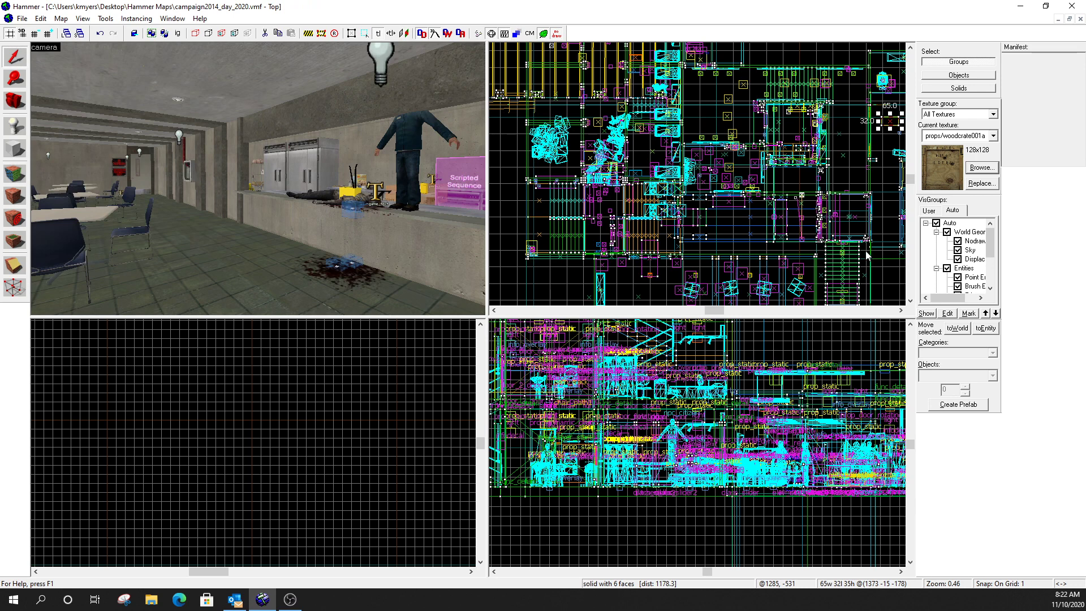
left_click(936, 223)
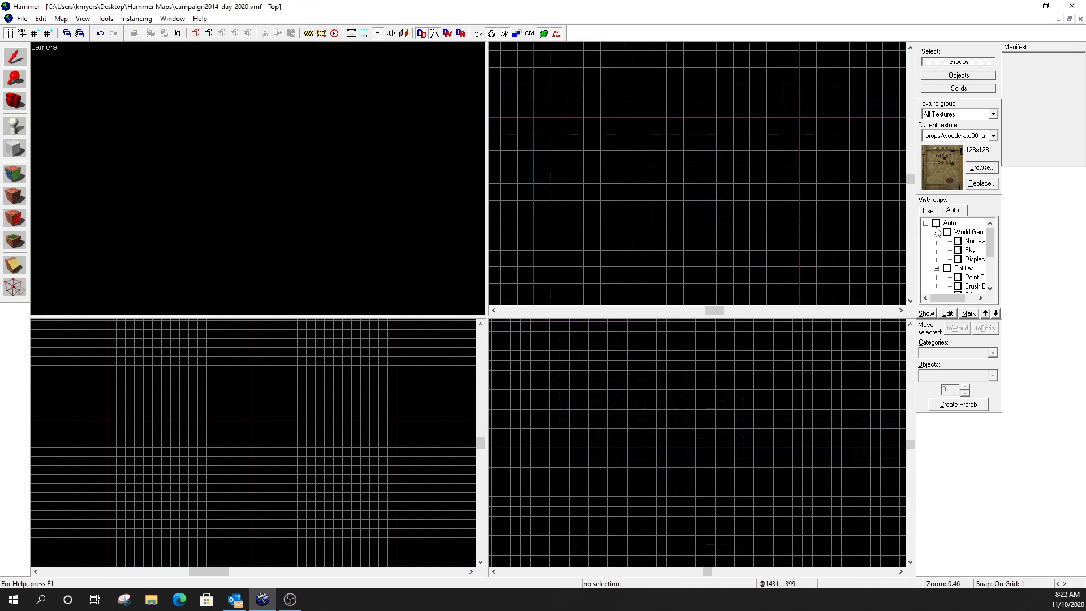
left_click(936, 223)
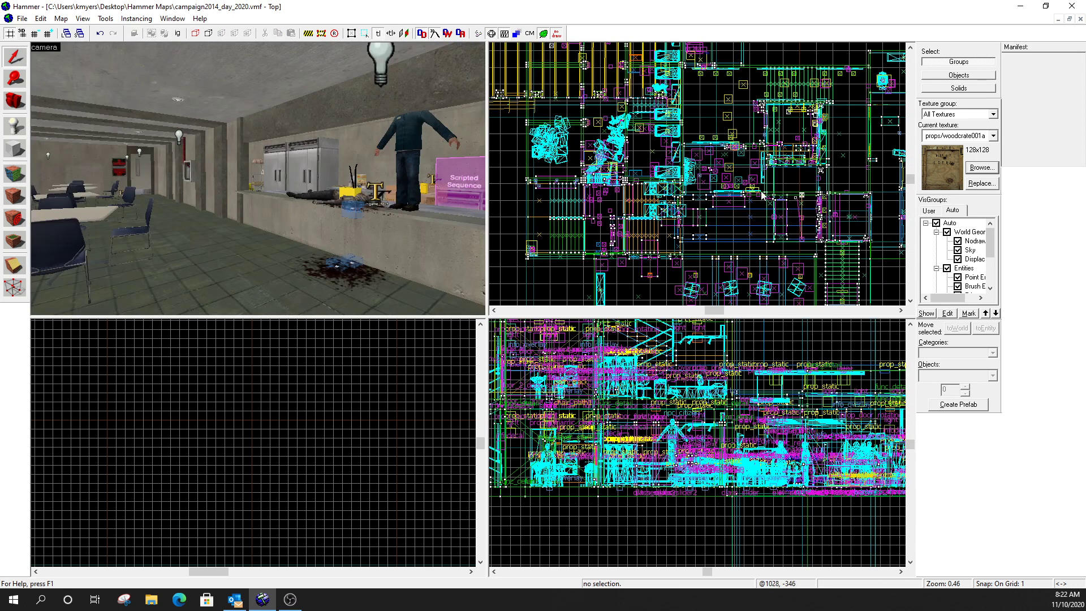